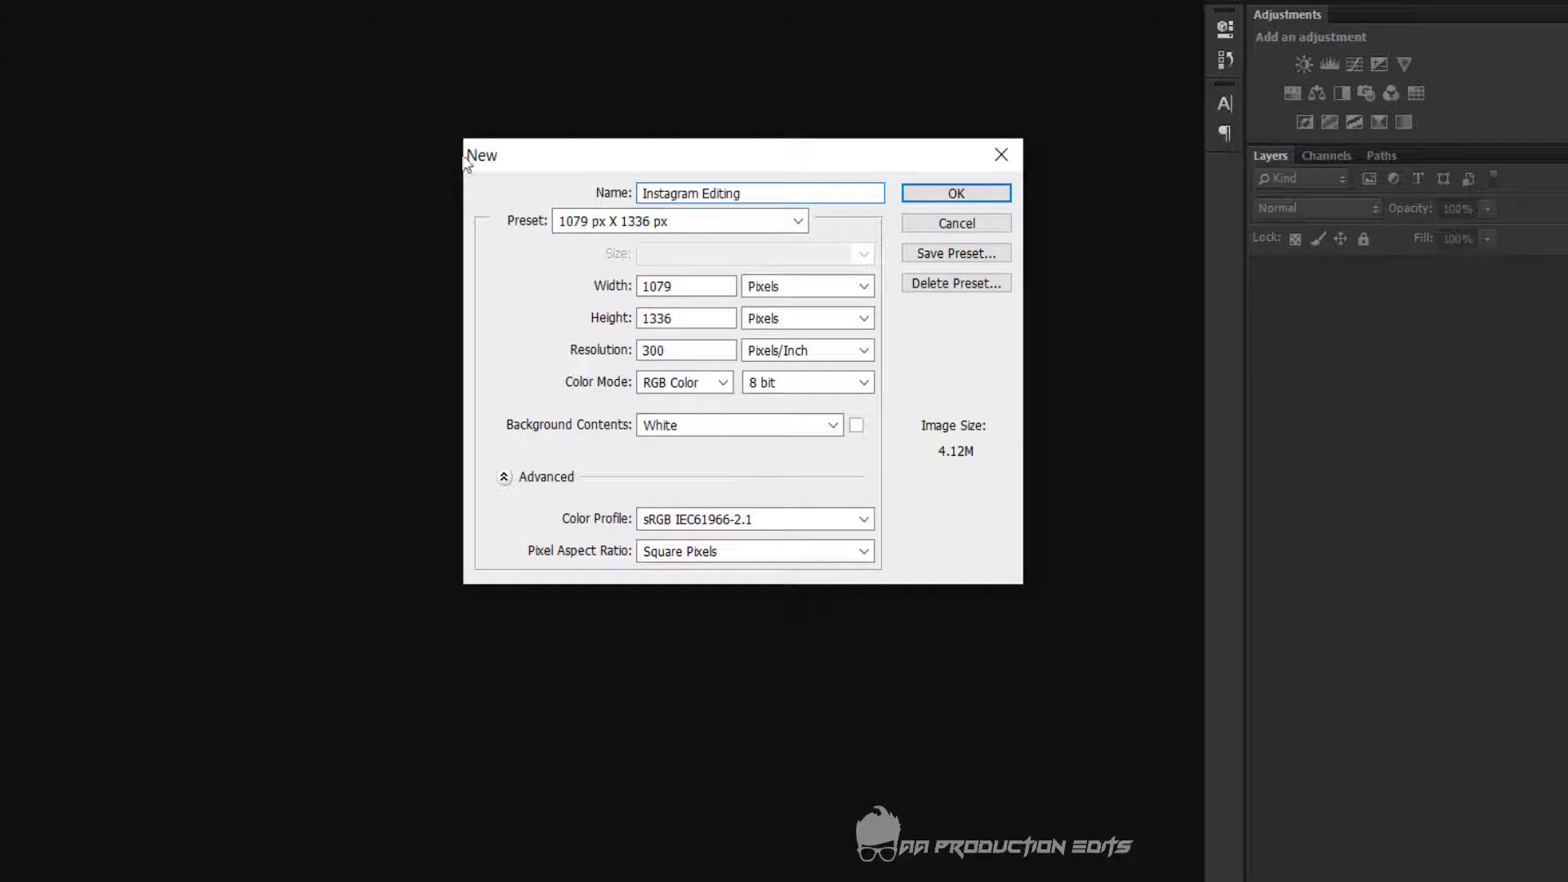
Create a 1079 × 1336 pixel, 300 ppi RGB document named Instagram Editing with a white background, and activate the Move tool
{"action": "left_click", "coordinate": [932, 211]}
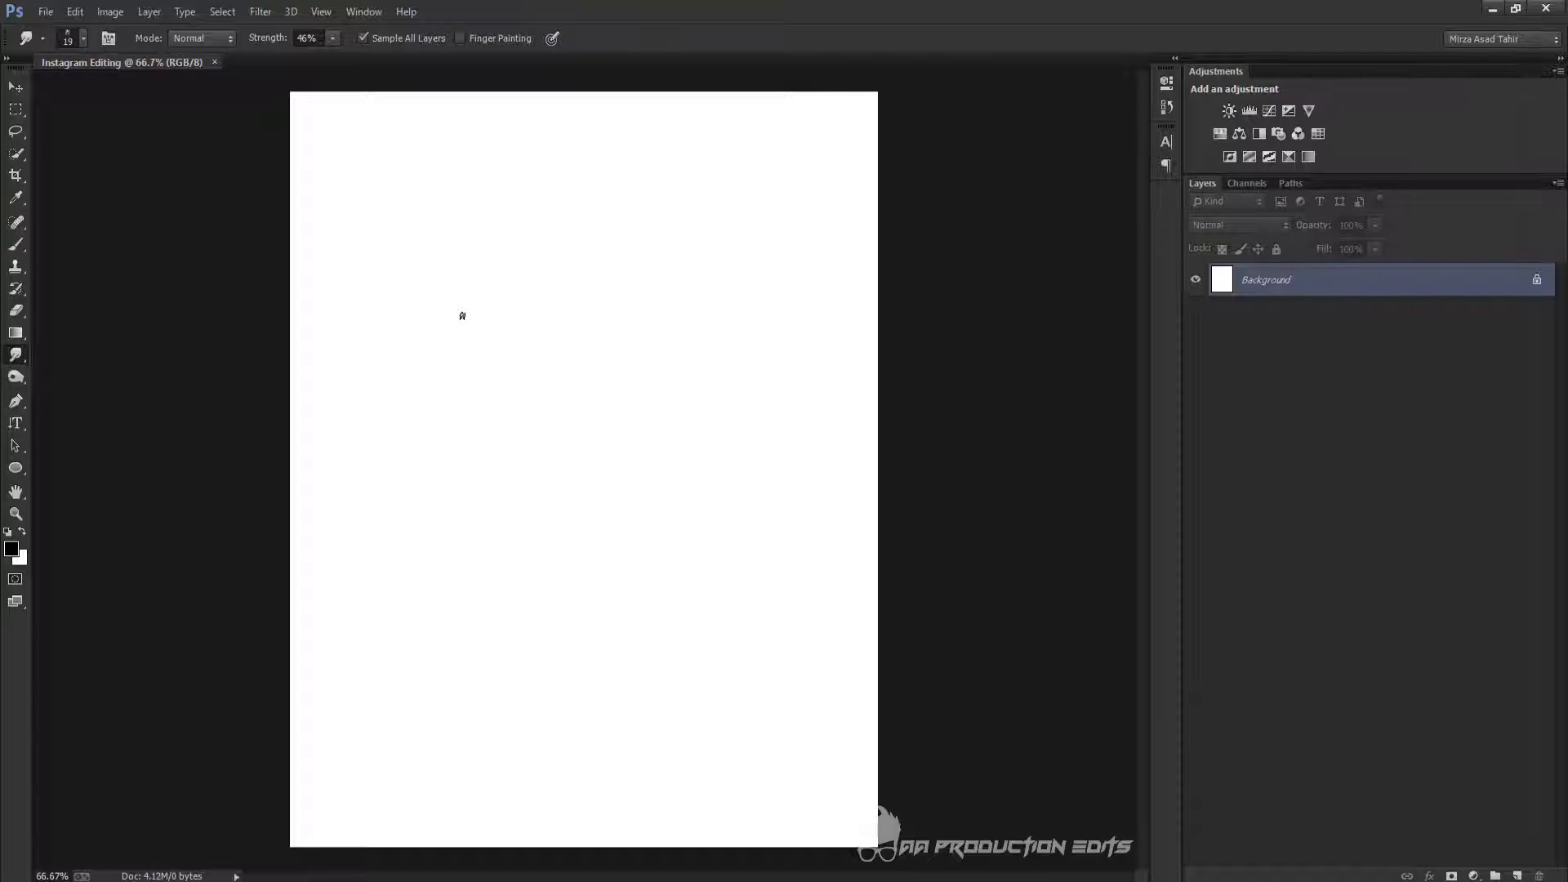
{"action": "key", "text": "v"}
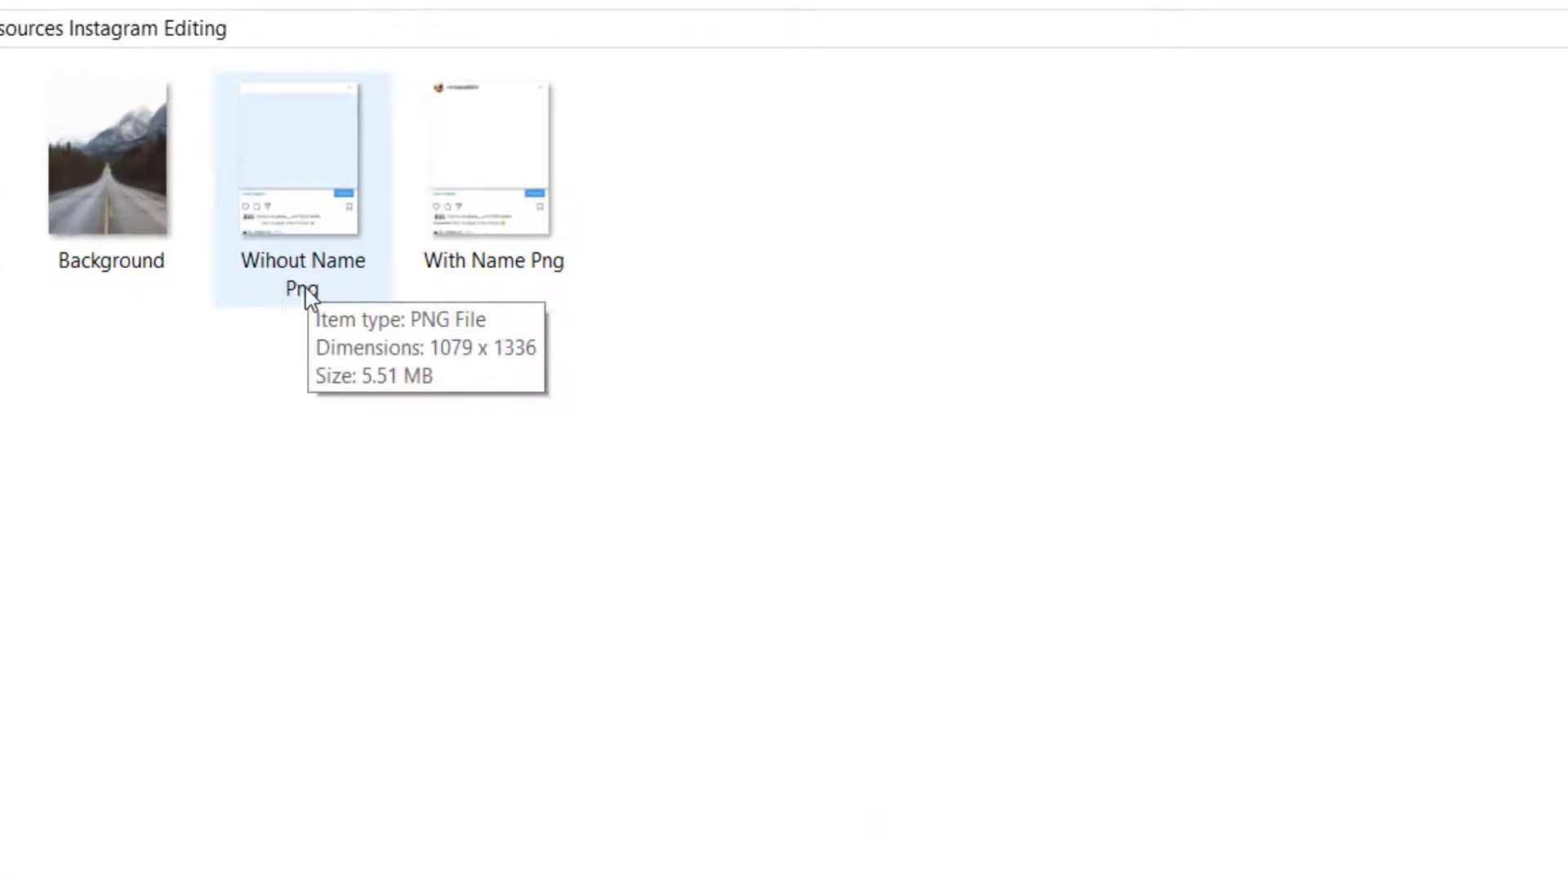
Preview the Wihout Name Png and With Name Png post templates in the Resources Instagram Editing folder
{"action": "double_click", "coordinate": [304, 163]}
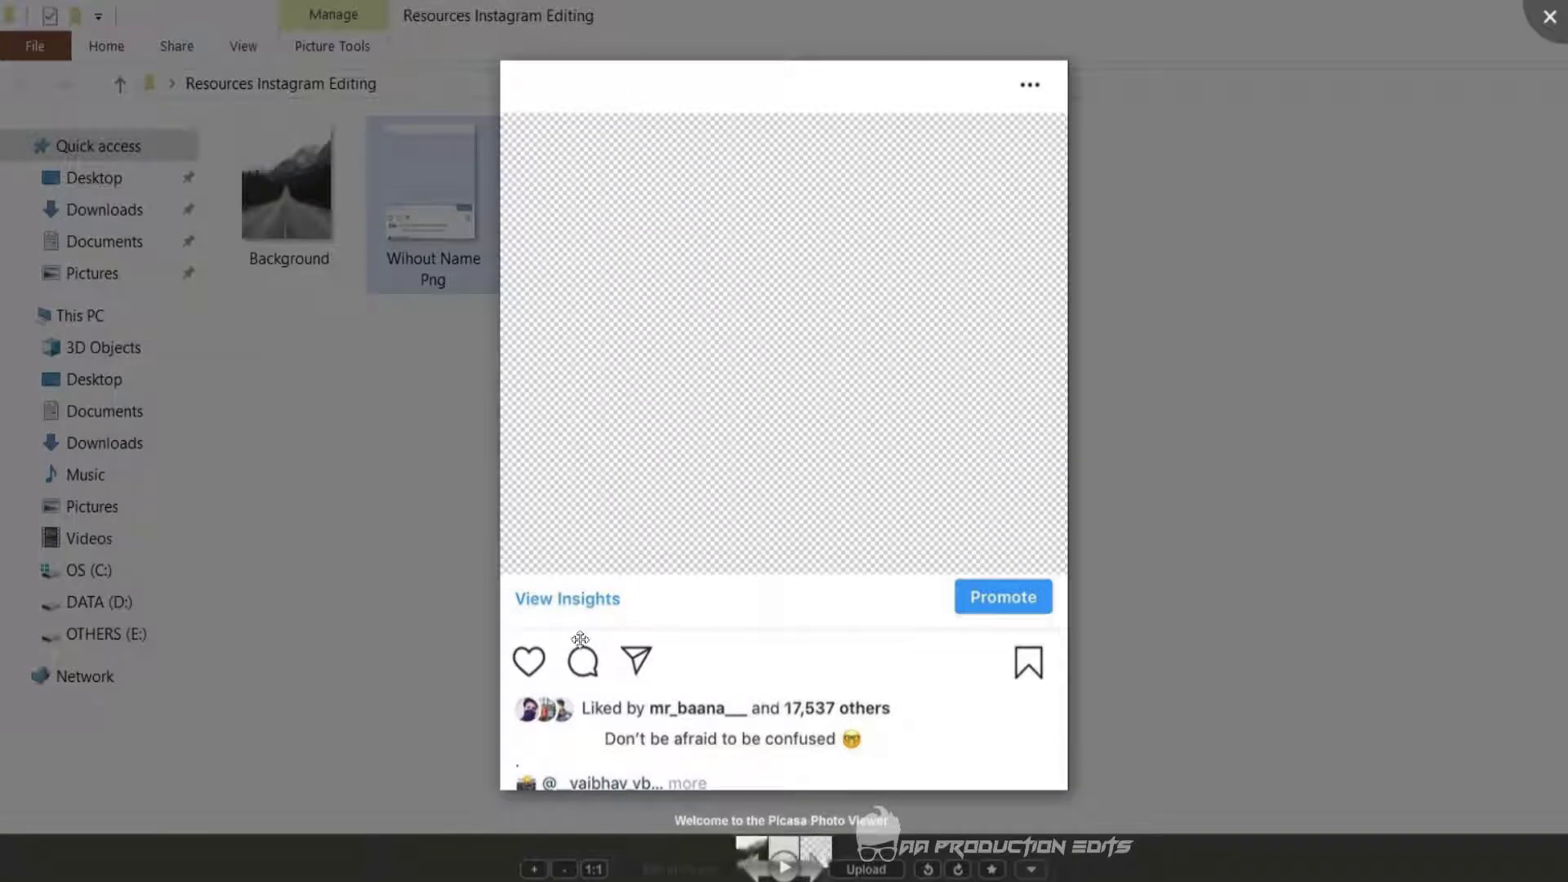
{"action": "left_click", "coordinate": [812, 871]}
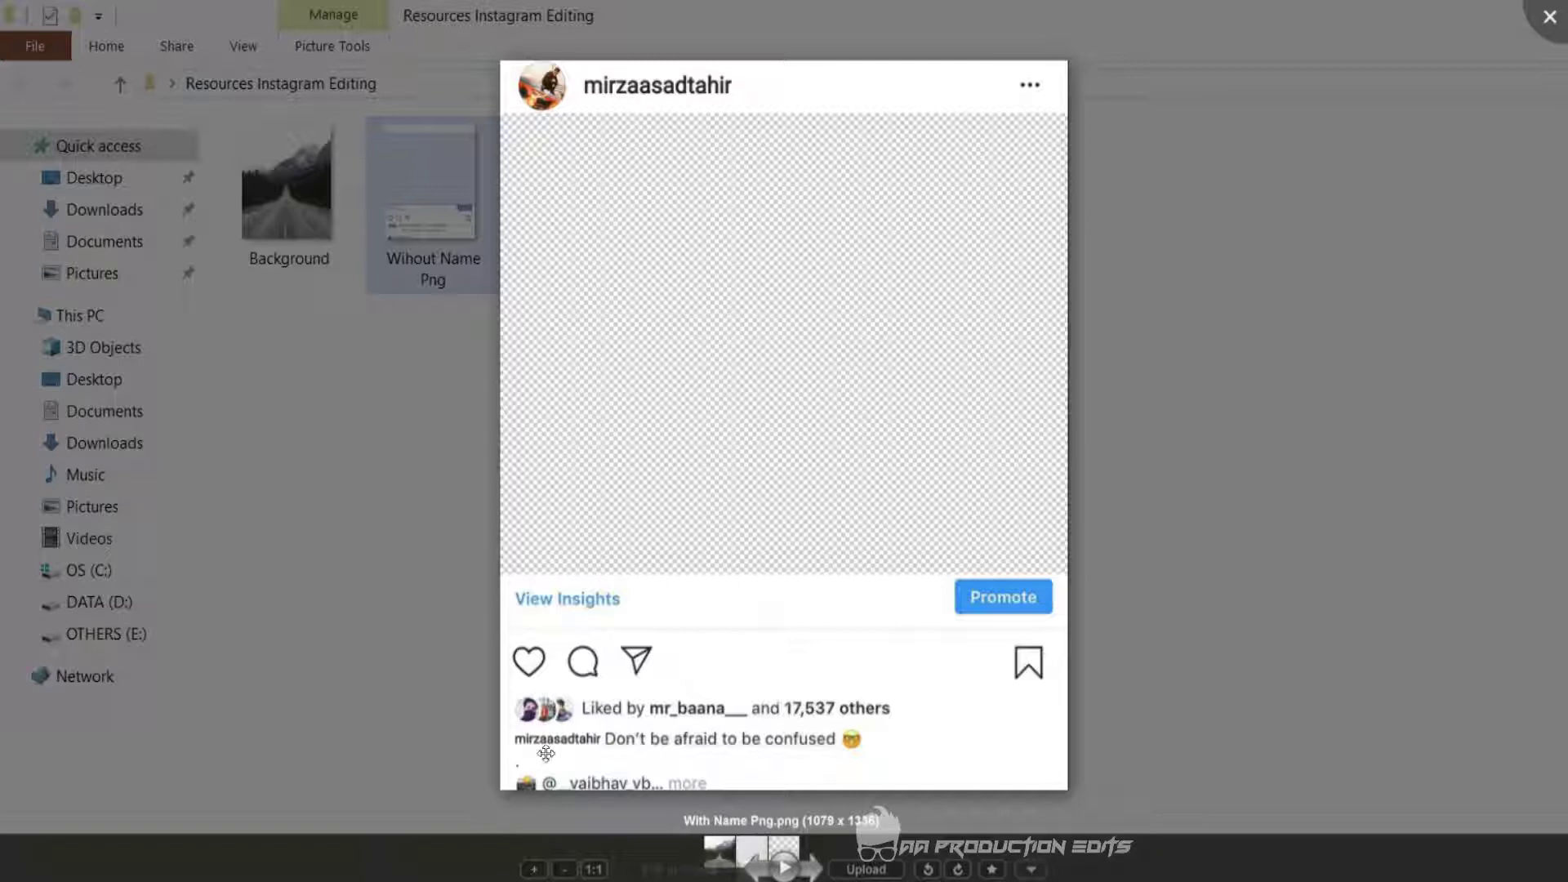
{"action": "left_click", "coordinate": [760, 868]}
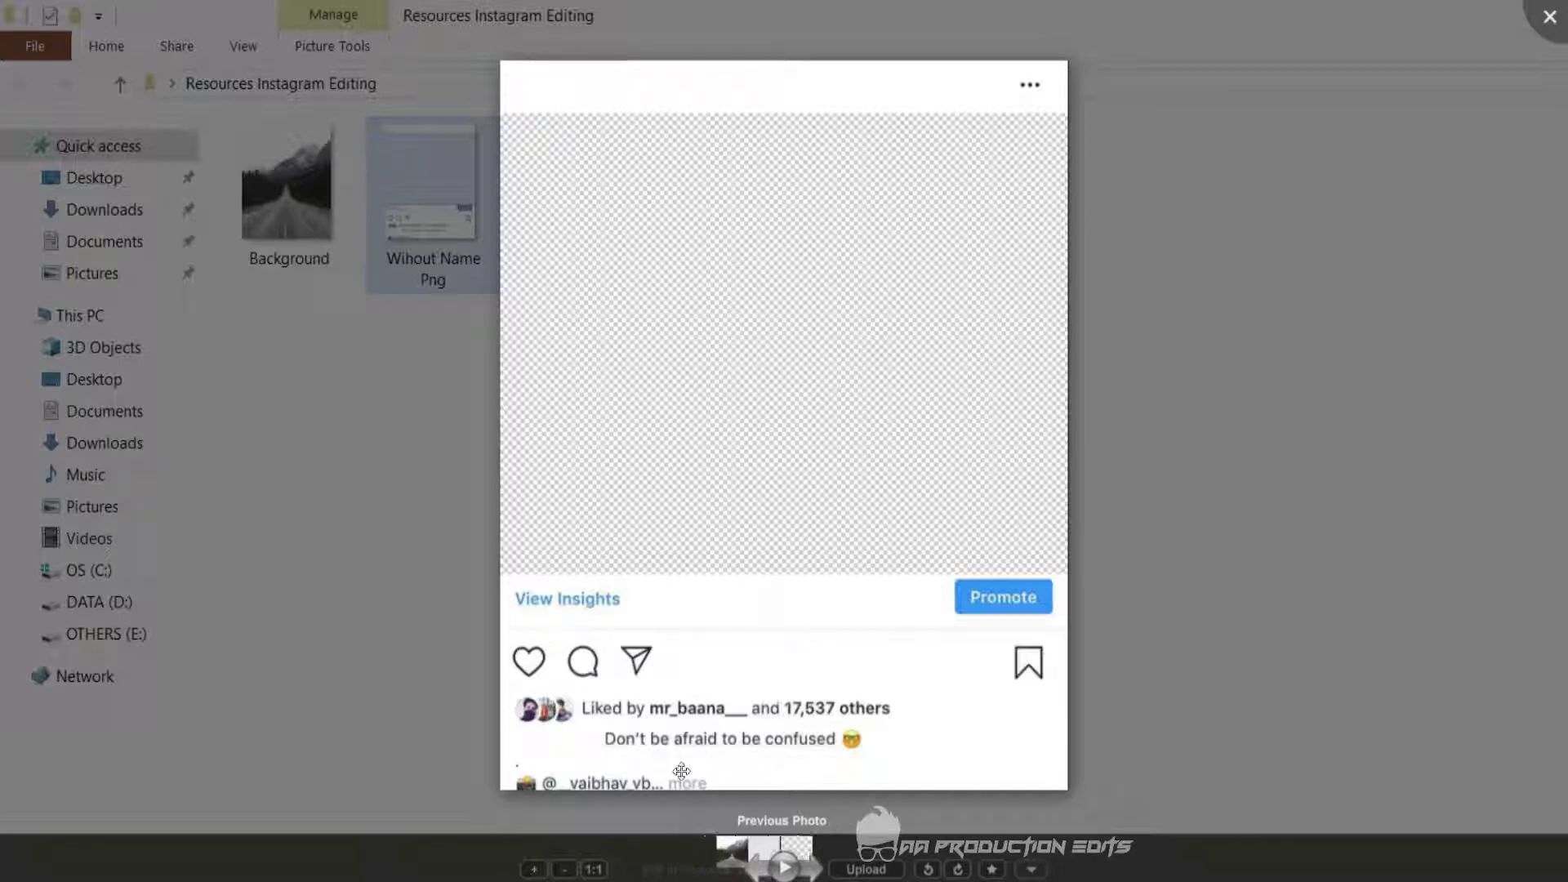
{"action": "left_click", "coordinate": [1549, 16]}
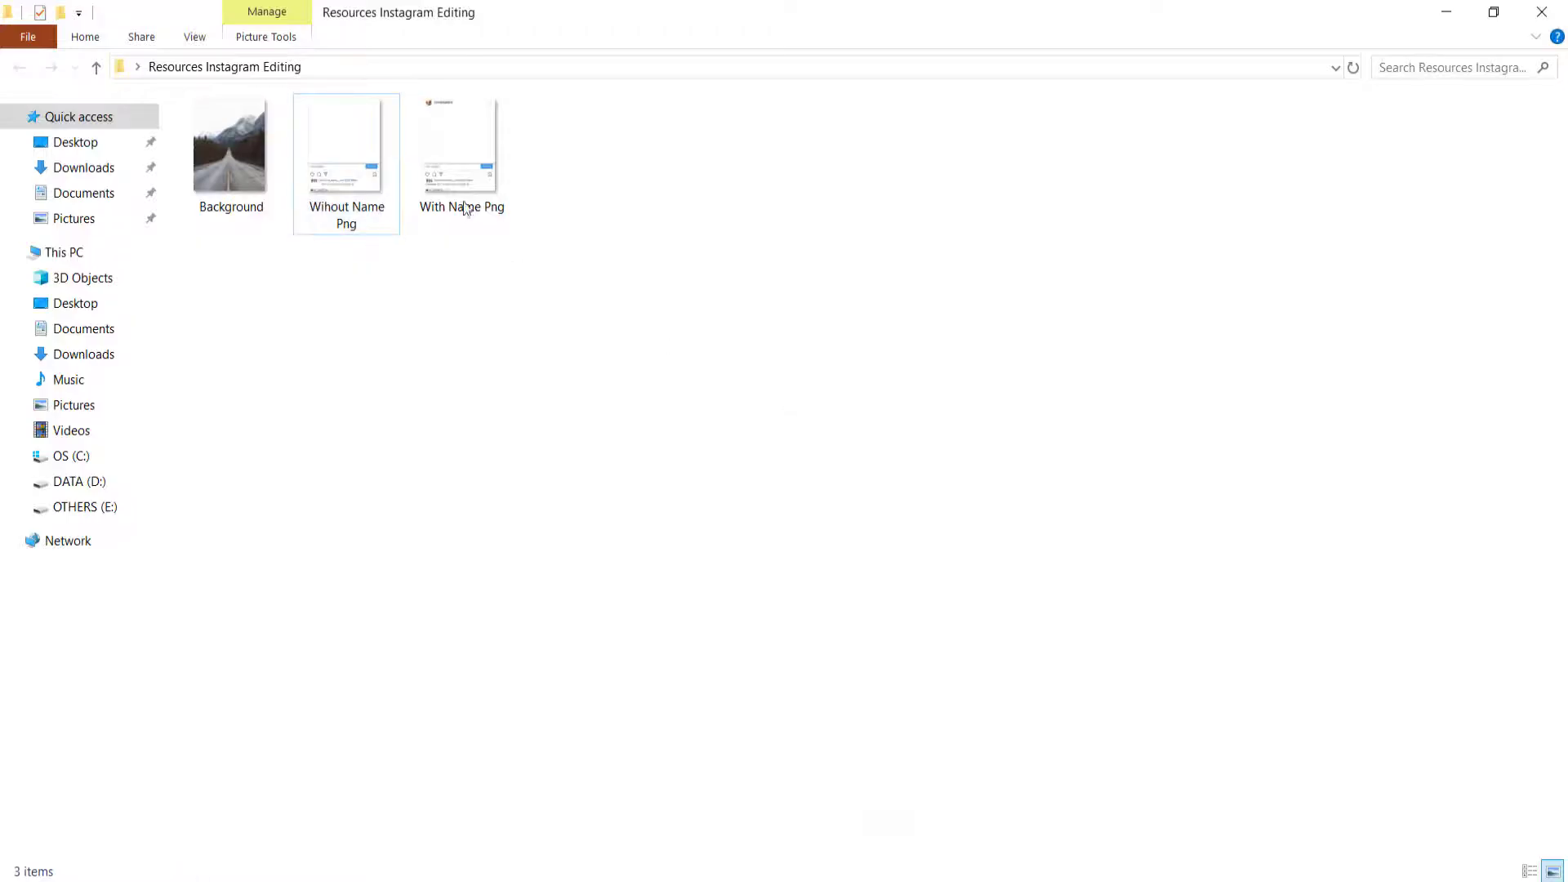
Place the With Name Png template from the resources folder onto the canvas and delete the white Background layer
{"action": "left_click", "coordinate": [453, 162]}
{"action": "left_click_drag", "start_coordinate": [468, 185], "coordinate": [577, 504]}
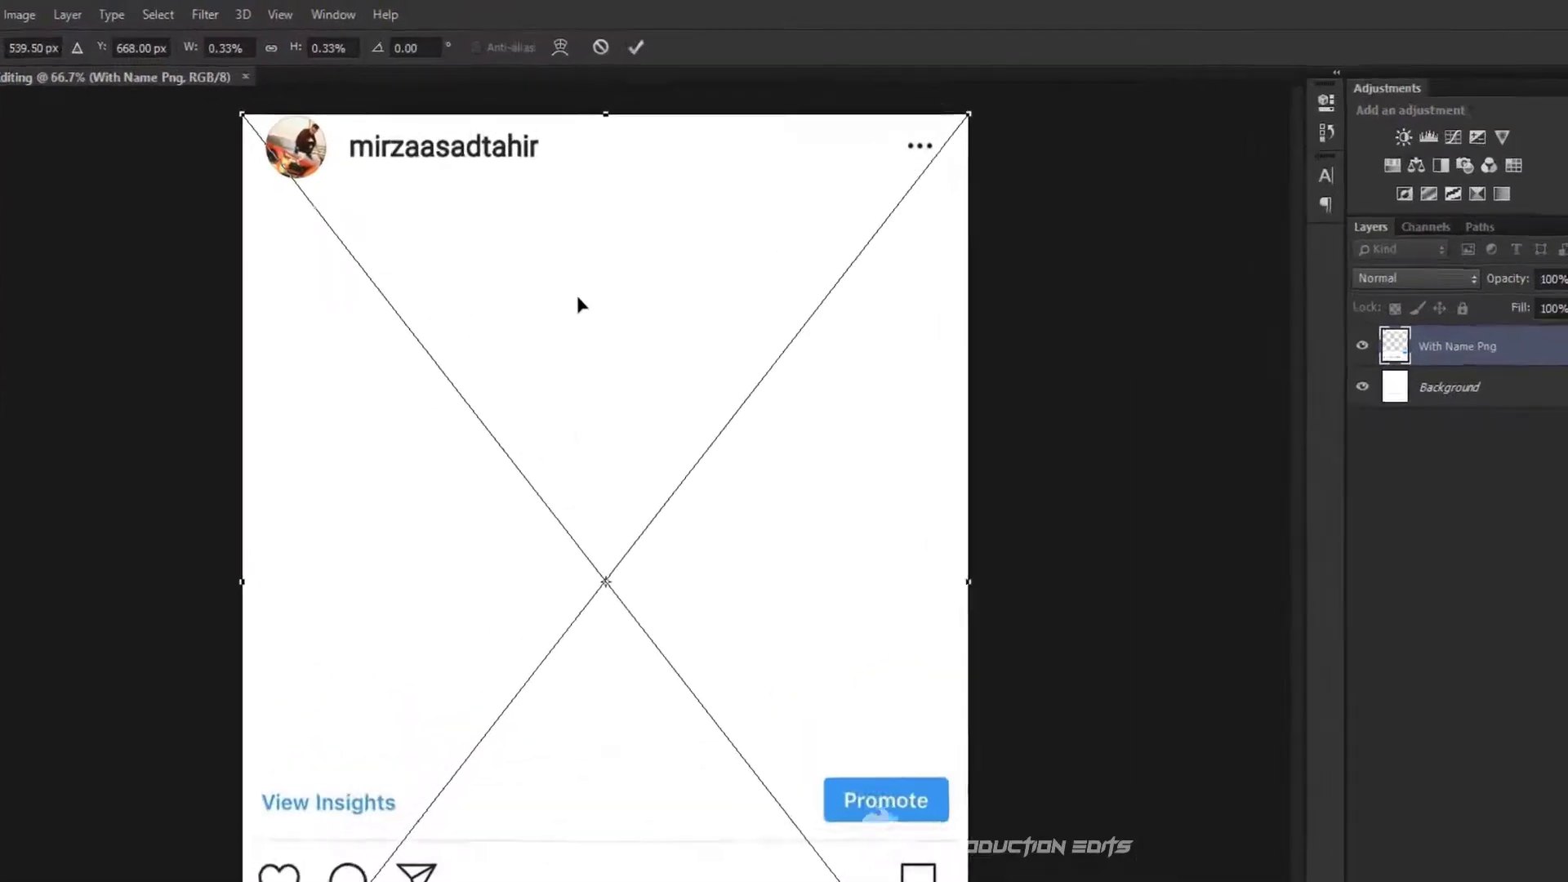
{"action": "left_click", "coordinate": [636, 46]}
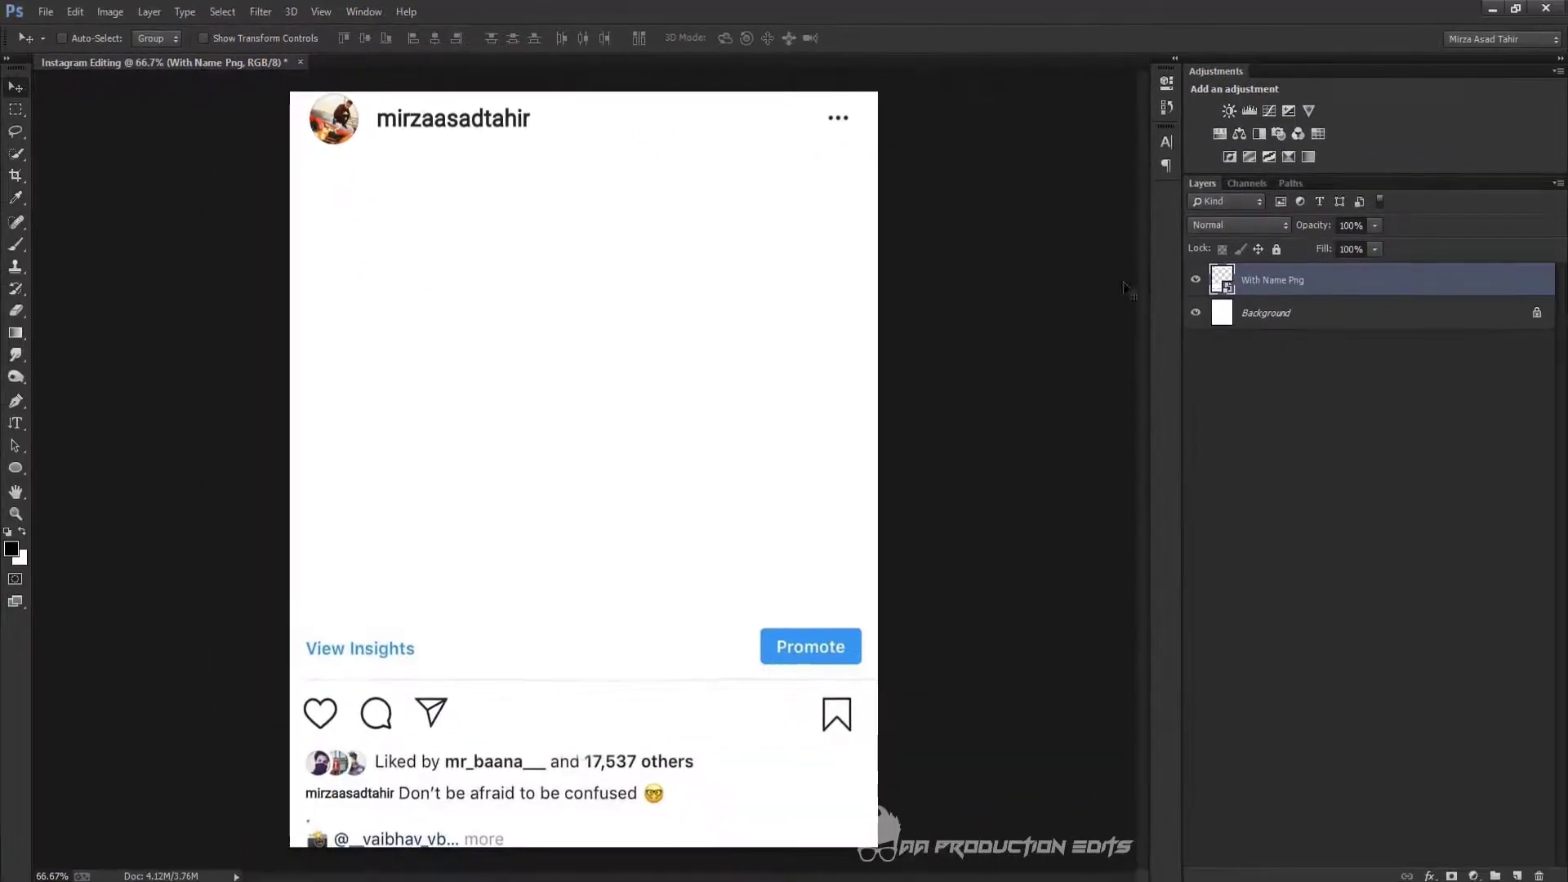
{"action": "left_click", "coordinate": [1284, 313]}
{"action": "left_click_drag", "start_coordinate": [1341, 320], "coordinate": [1537, 875]}
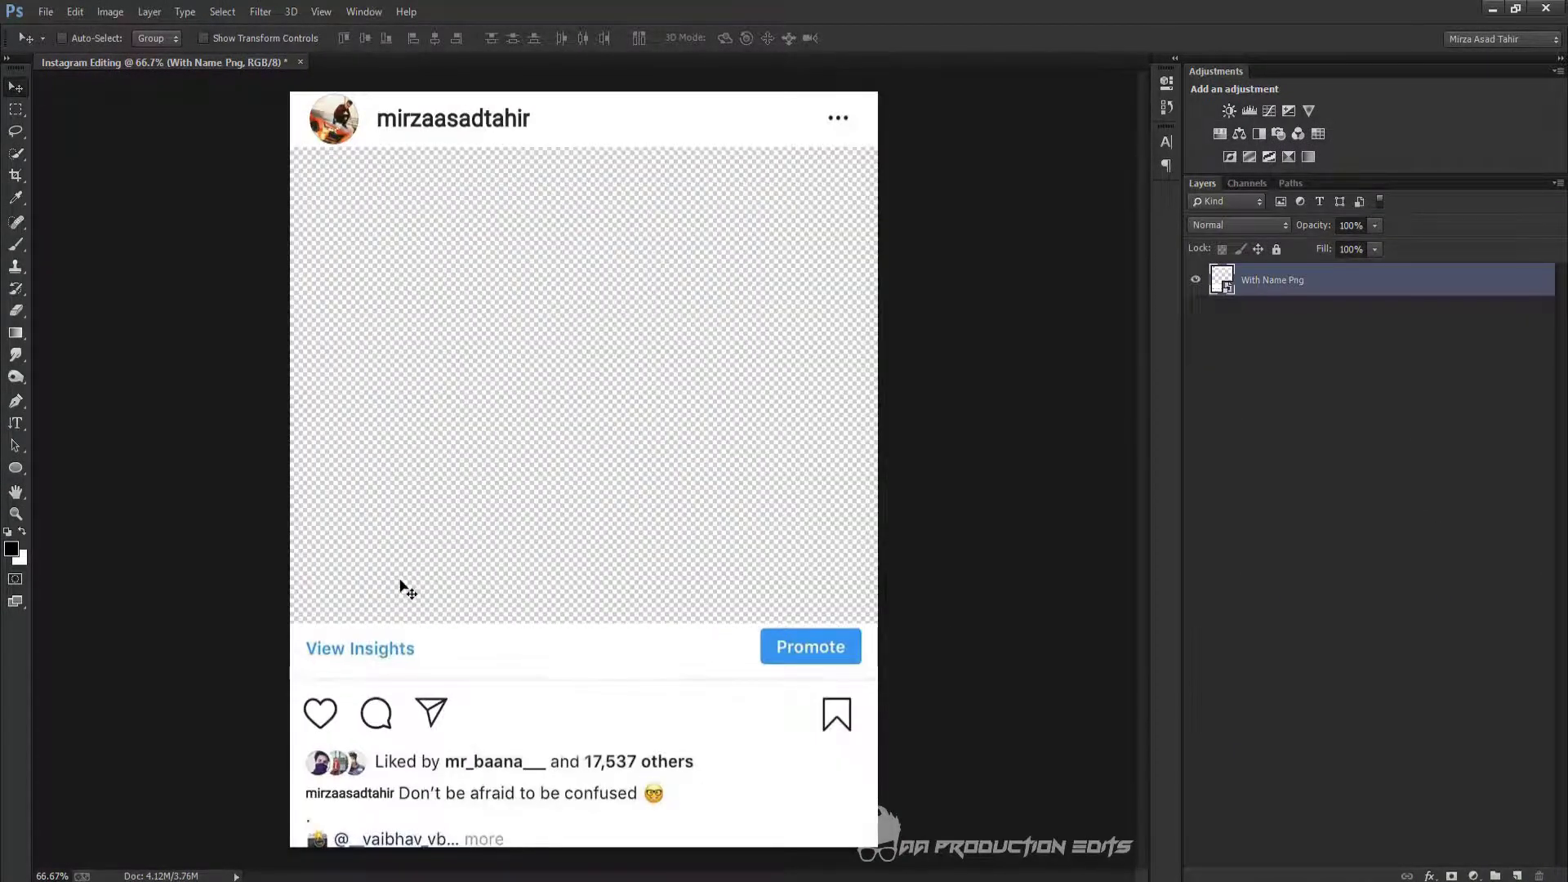
Place the Background road photo from the resources folder and move its layer beneath With Name Png
{"action": "key", "text": "alt+Tab"}
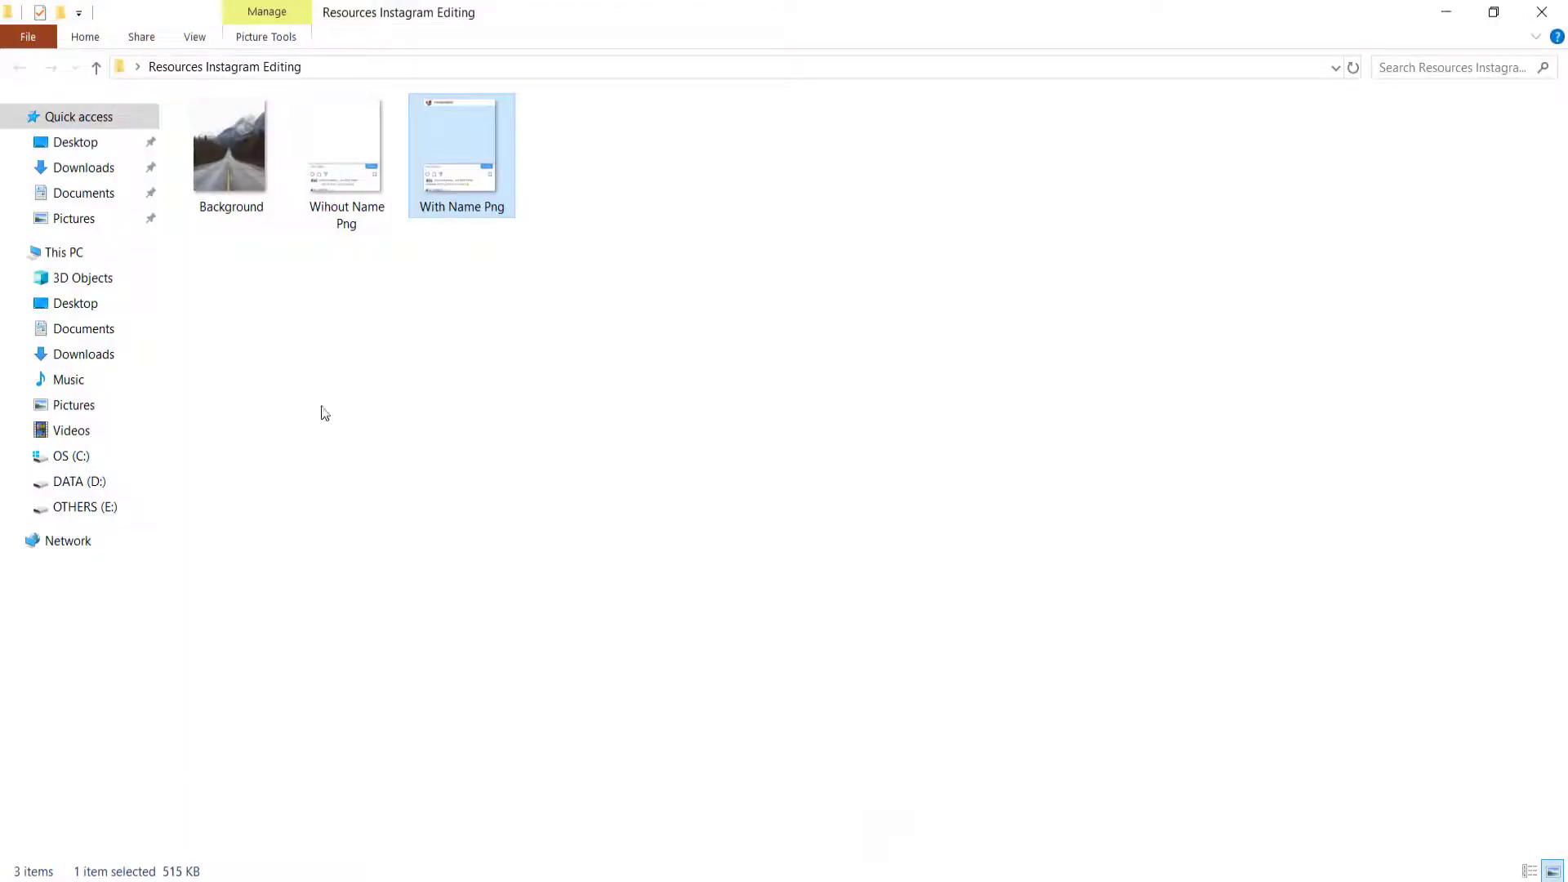
{"action": "left_click", "coordinate": [222, 166]}
{"action": "left_click_drag", "start_coordinate": [230, 194], "coordinate": [572, 317]}
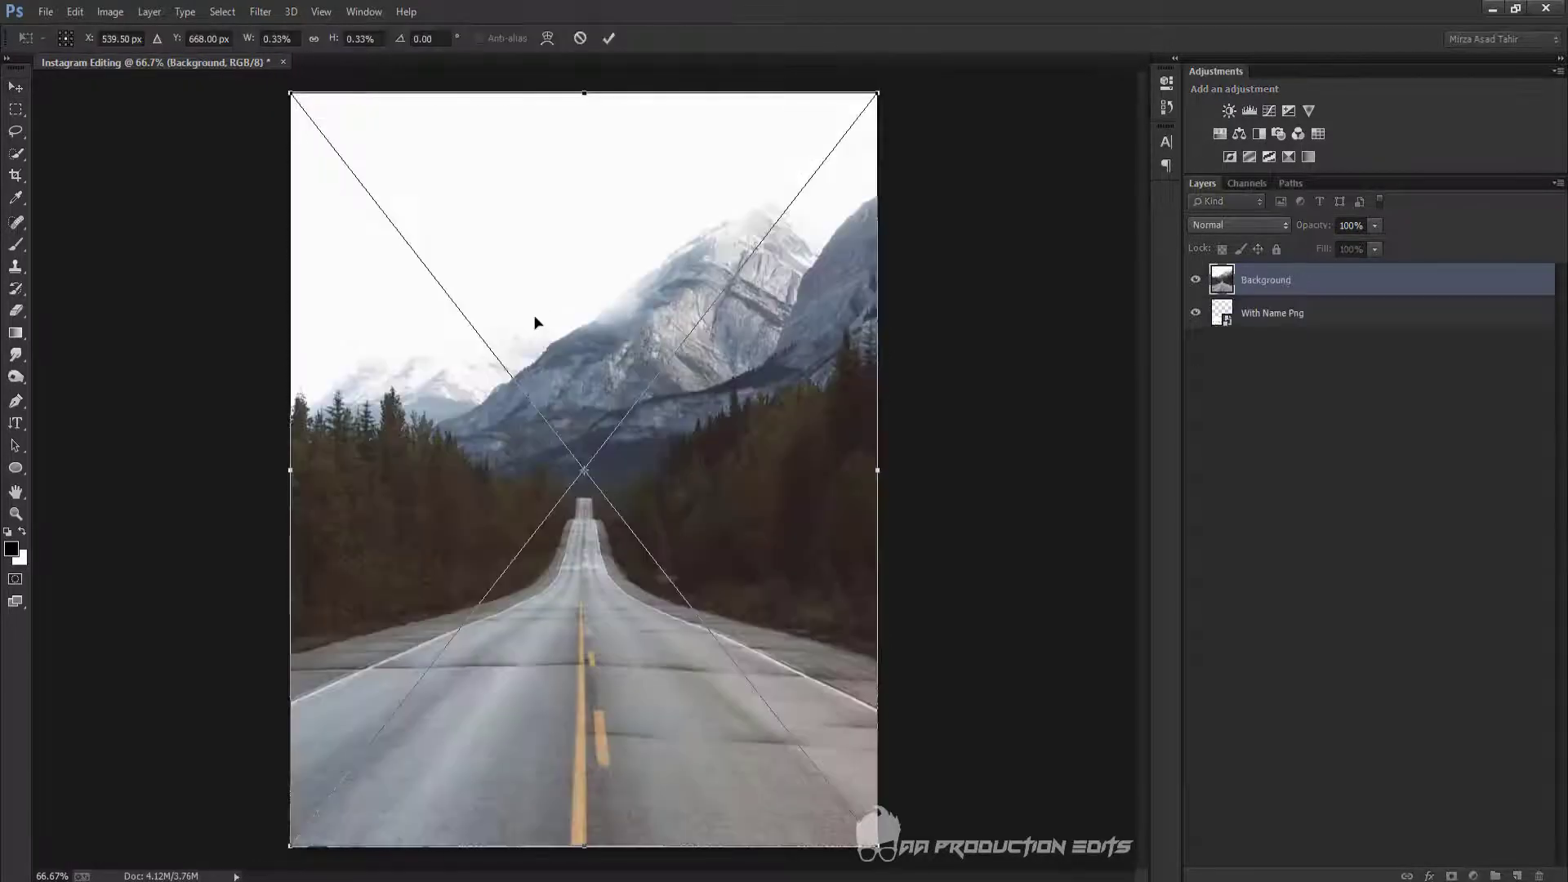
{"action": "left_click", "coordinate": [610, 38]}
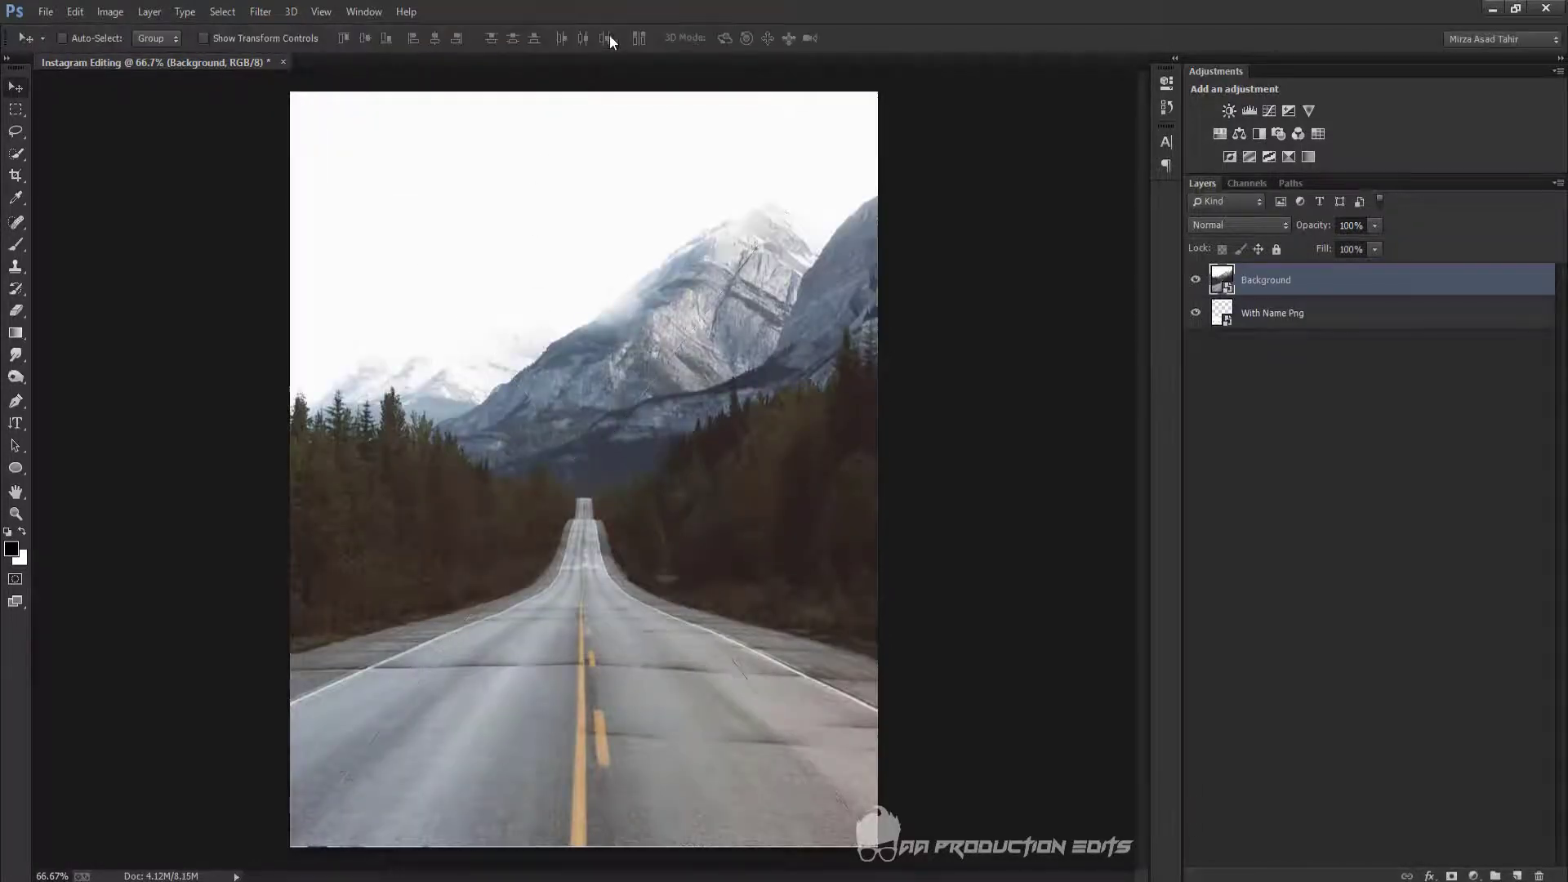
{"action": "left_click_drag", "start_coordinate": [1423, 287], "coordinate": [1235, 410]}
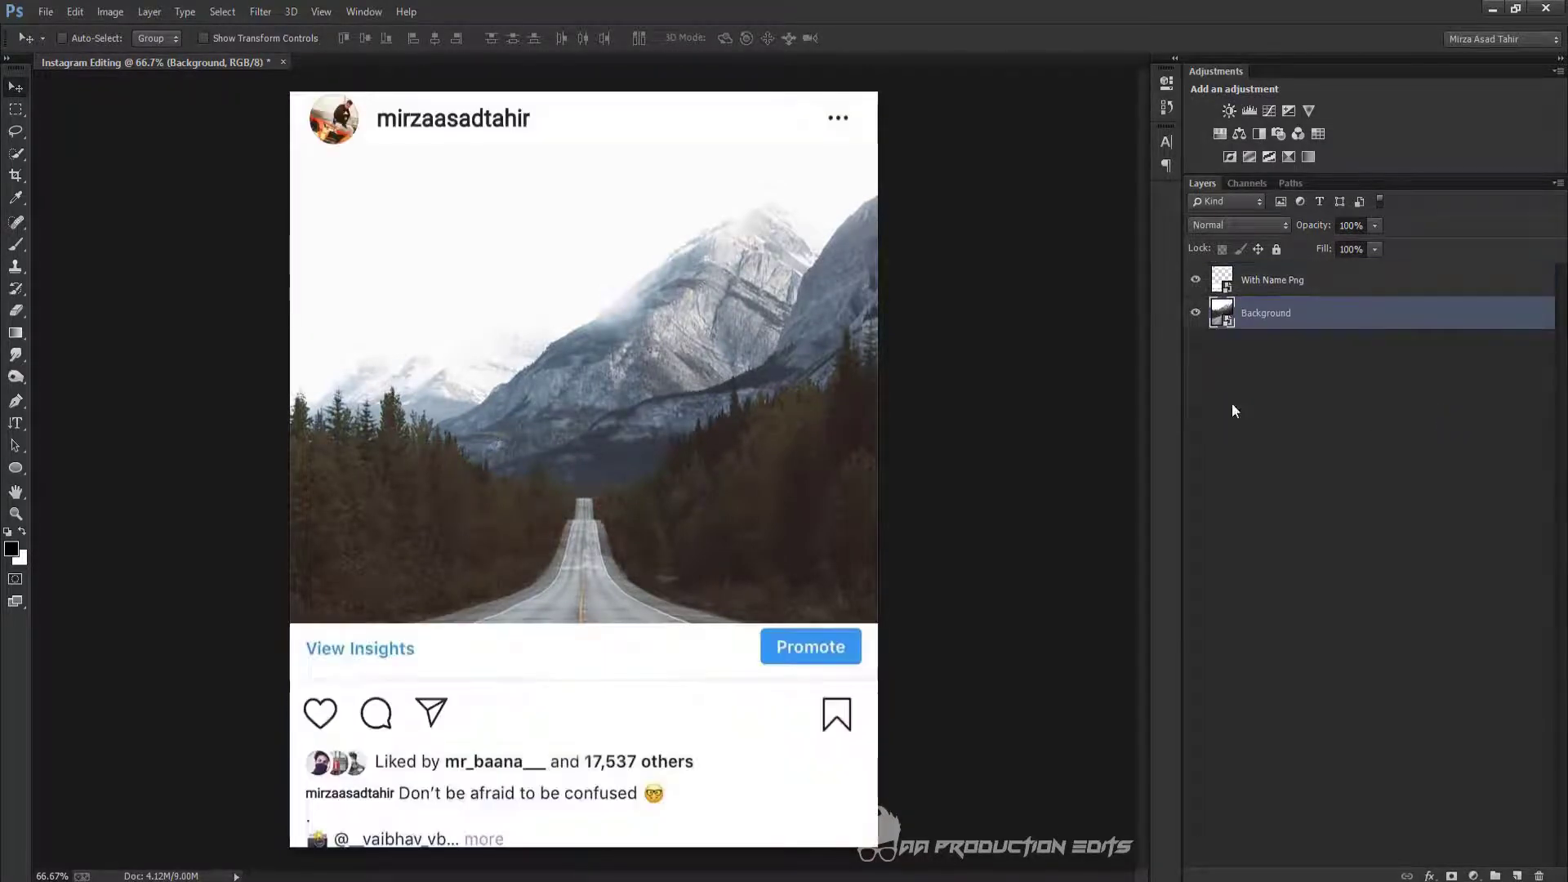
Free-transform the road photo at full canvas width and shift it upward behind the post frame to Y 492.50 px
{"action": "scroll", "coordinate": [543, 399], "scroll_direction": "down", "scroll_amount": 1}
{"action": "scroll", "coordinate": [544, 396], "scroll_direction": "up", "scroll_amount": 1}
{"action": "key", "text": "ctrl+t"}
{"action": "scroll", "coordinate": [543, 399], "scroll_direction": "down", "scroll_amount": 1}
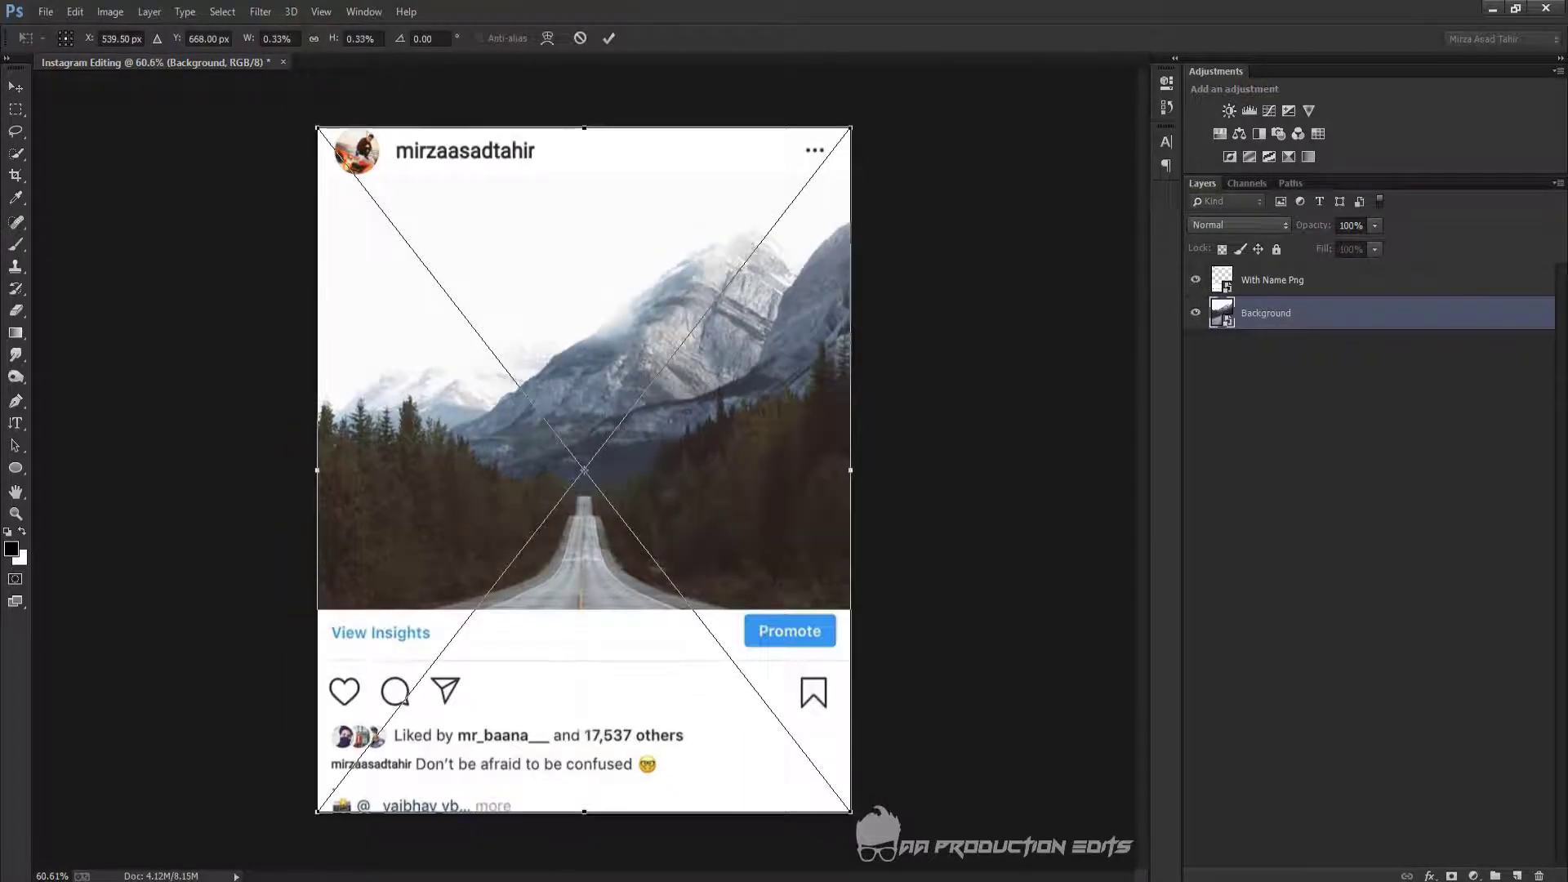
{"action": "left_click_drag", "start_coordinate": [849, 813], "coordinate": [829, 782]}
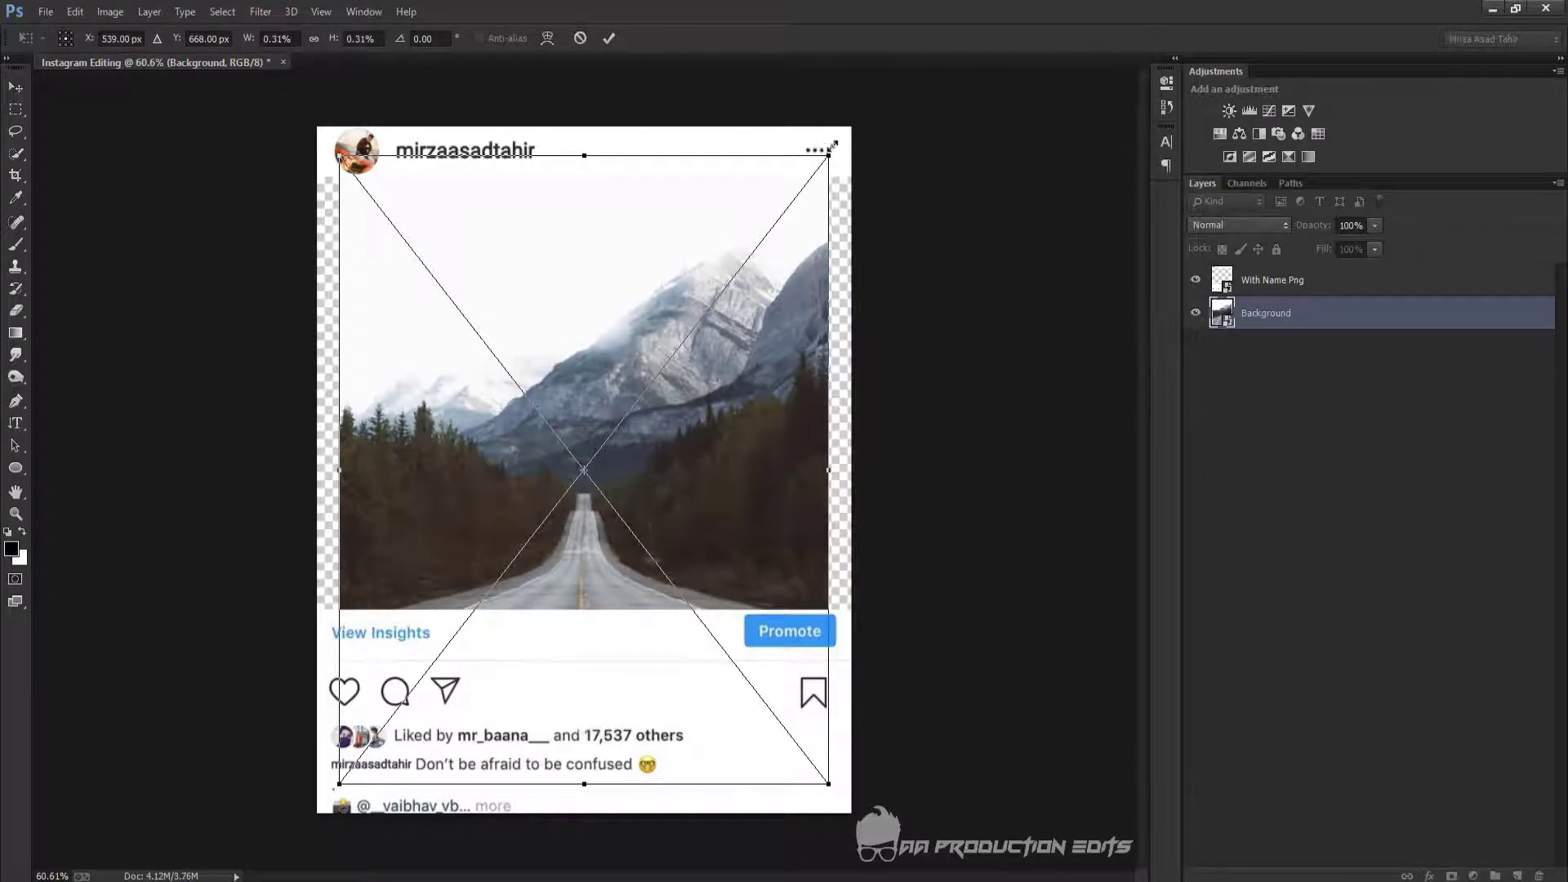
{"action": "left_click_drag", "start_coordinate": [832, 147], "coordinate": [857, 120]}
{"action": "left_click_drag", "start_coordinate": [775, 313], "coordinate": [776, 229]}
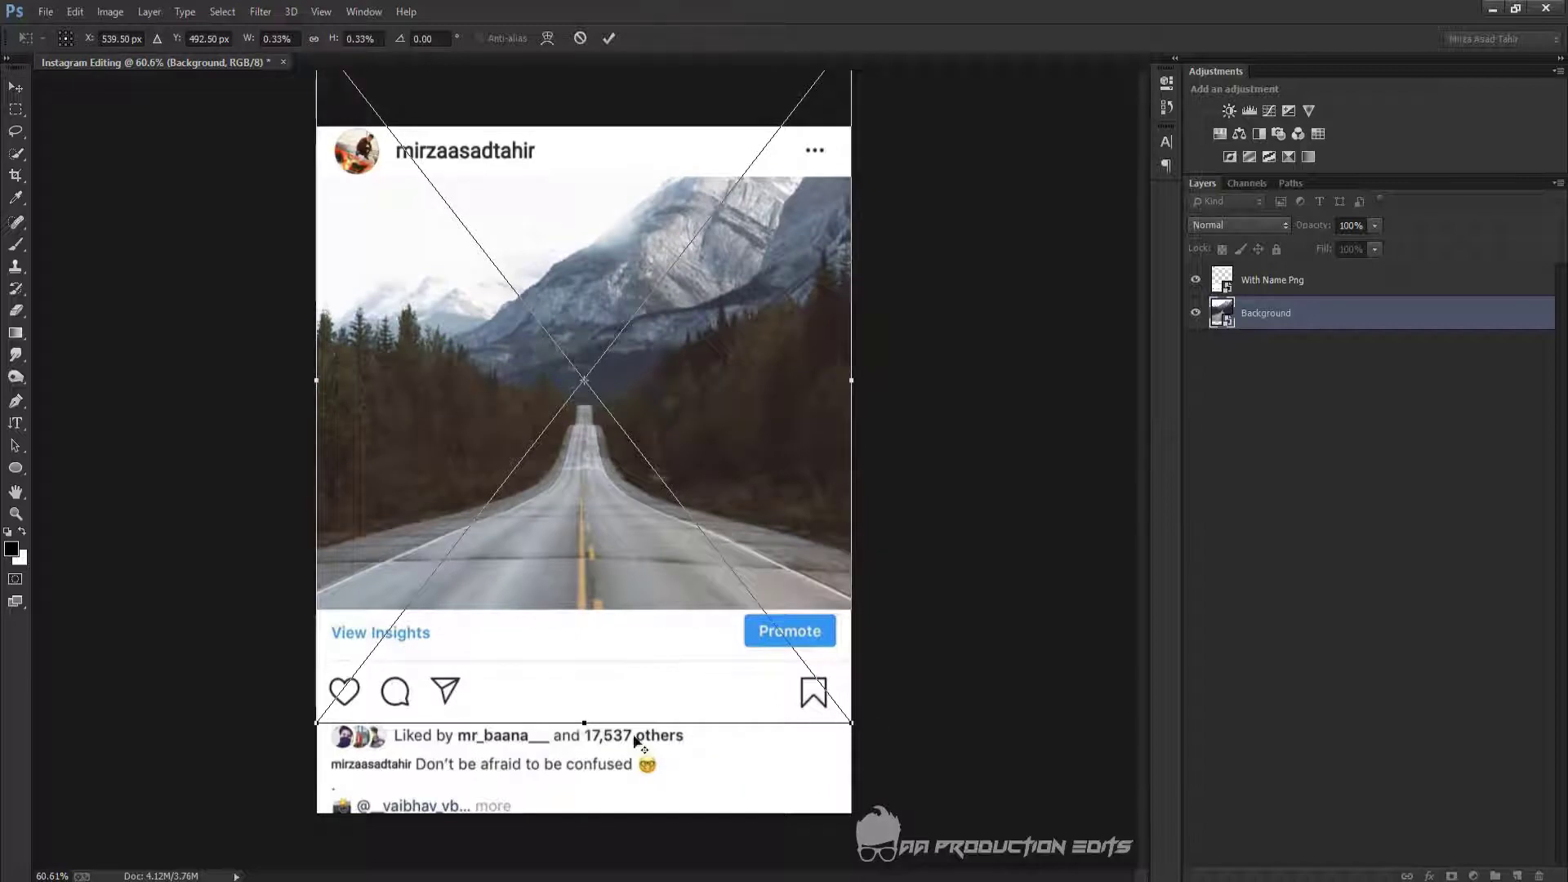
Squash the road photo vertically from its lower edge to a height scale of about 0.30%
{"action": "left_click_drag", "start_coordinate": [586, 725], "coordinate": [586, 692]}
{"action": "scroll", "coordinate": [537, 438], "scroll_direction": "down", "scroll_amount": 1}
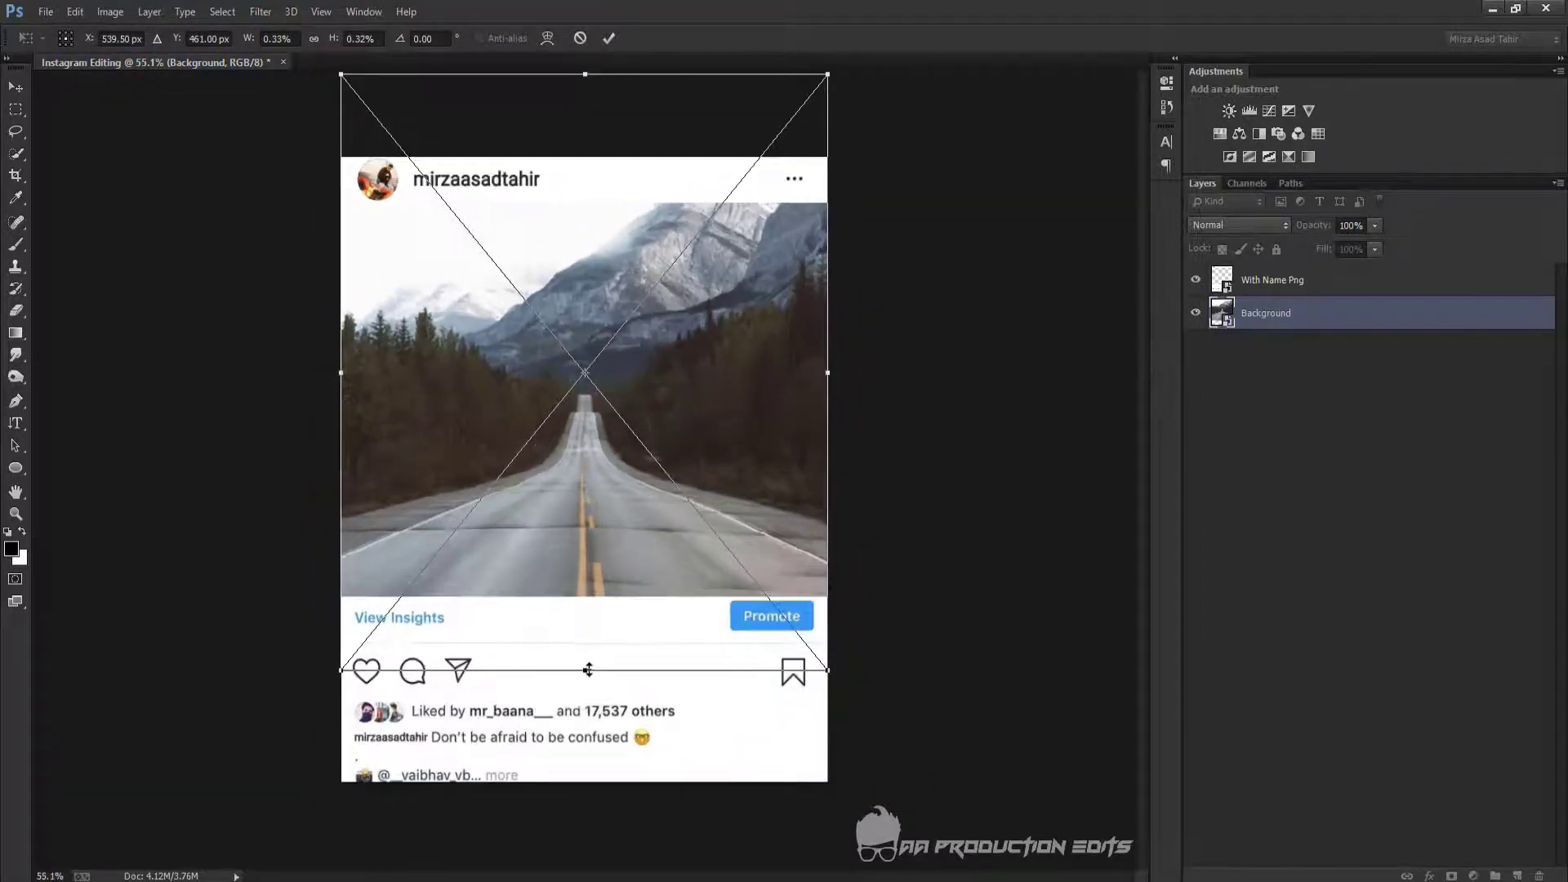
{"action": "left_click_drag", "start_coordinate": [588, 669], "coordinate": [586, 633]}
{"action": "scroll", "coordinate": [572, 609], "scroll_direction": "up", "scroll_amount": 1}
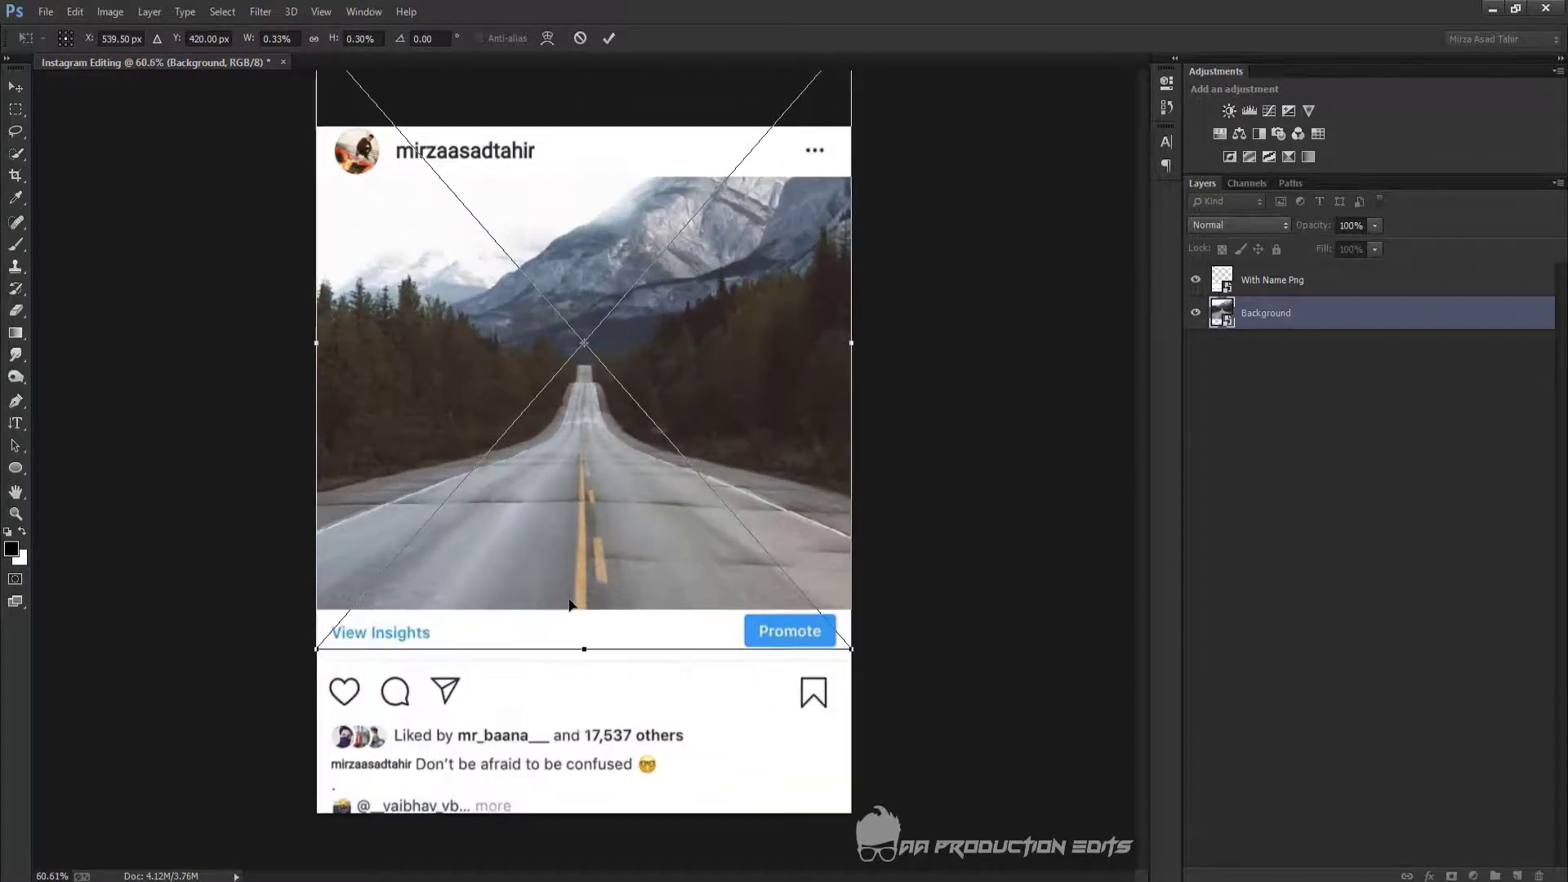
{"action": "scroll", "coordinate": [569, 604], "scroll_direction": "down", "scroll_amount": 2}
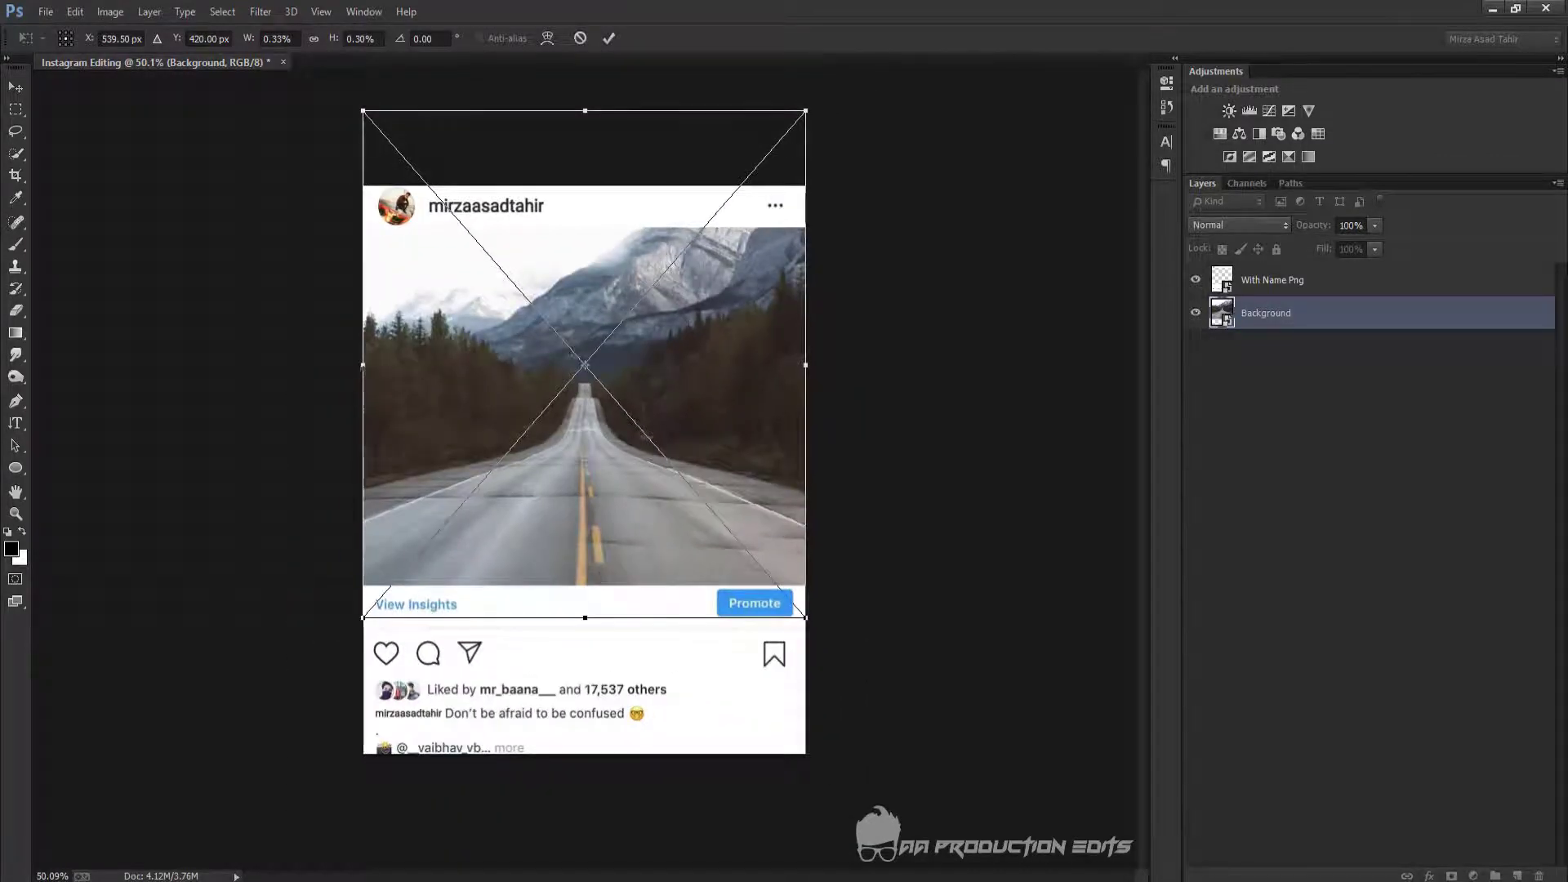
Widen the road photo slightly to about 0.34%, reduce its height to about 0.29%, and apply the transform
{"action": "left_click_drag", "start_coordinate": [363, 366], "coordinate": [357, 366]}
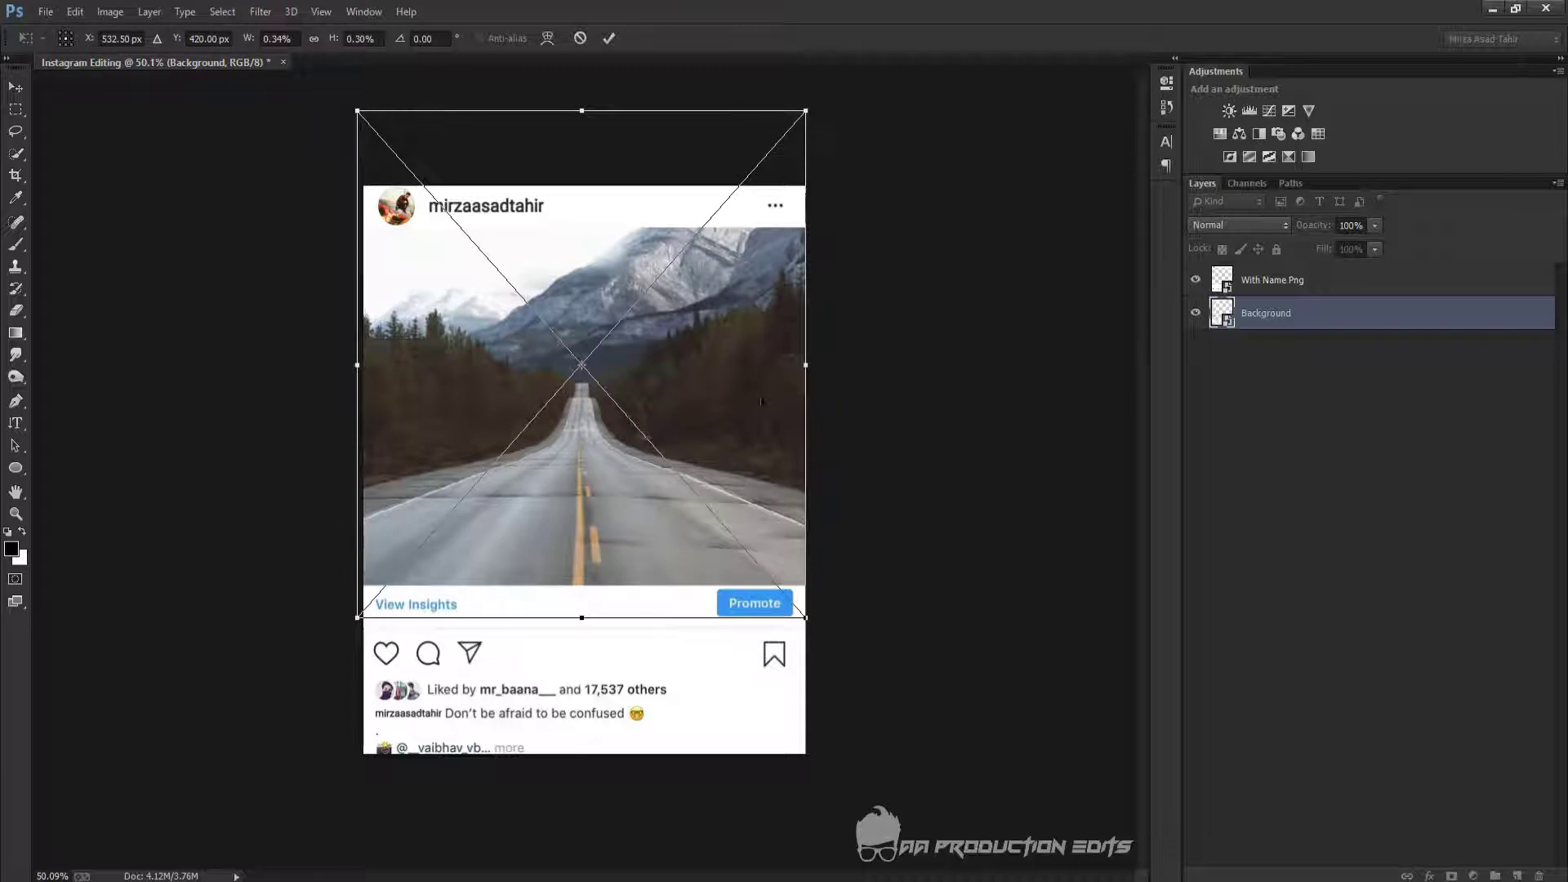
{"action": "left_click_drag", "start_coordinate": [809, 366], "coordinate": [808, 368]}
{"action": "scroll", "coordinate": [740, 433], "scroll_direction": "up", "scroll_amount": 2}
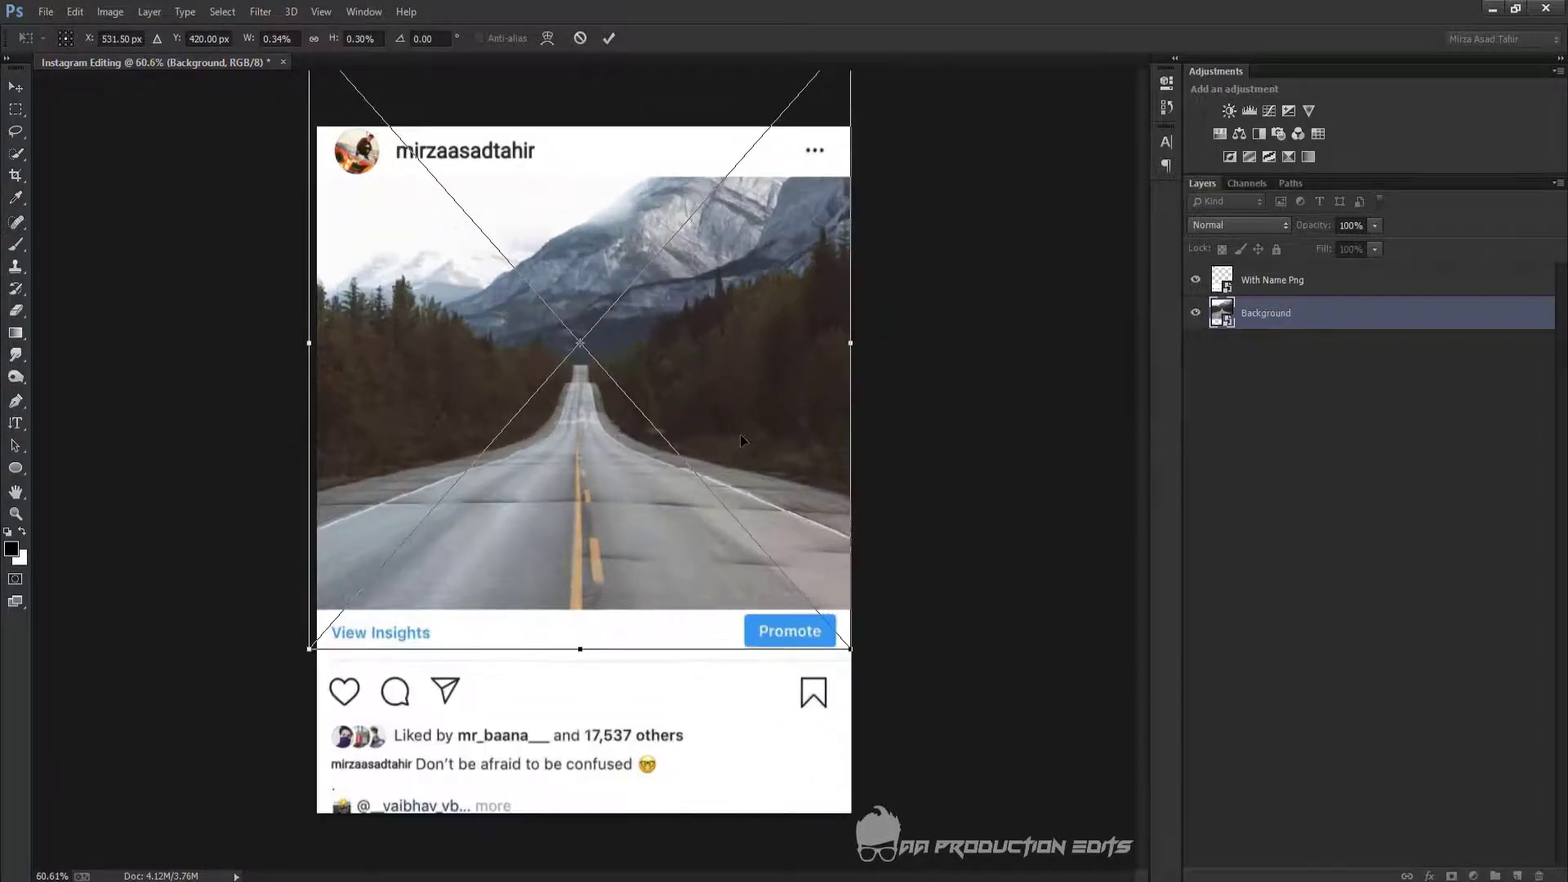
{"action": "left_click_drag", "start_coordinate": [579, 650], "coordinate": [581, 637]}
{"action": "scroll", "coordinate": [604, 462], "scroll_direction": "down", "scroll_amount": 4}
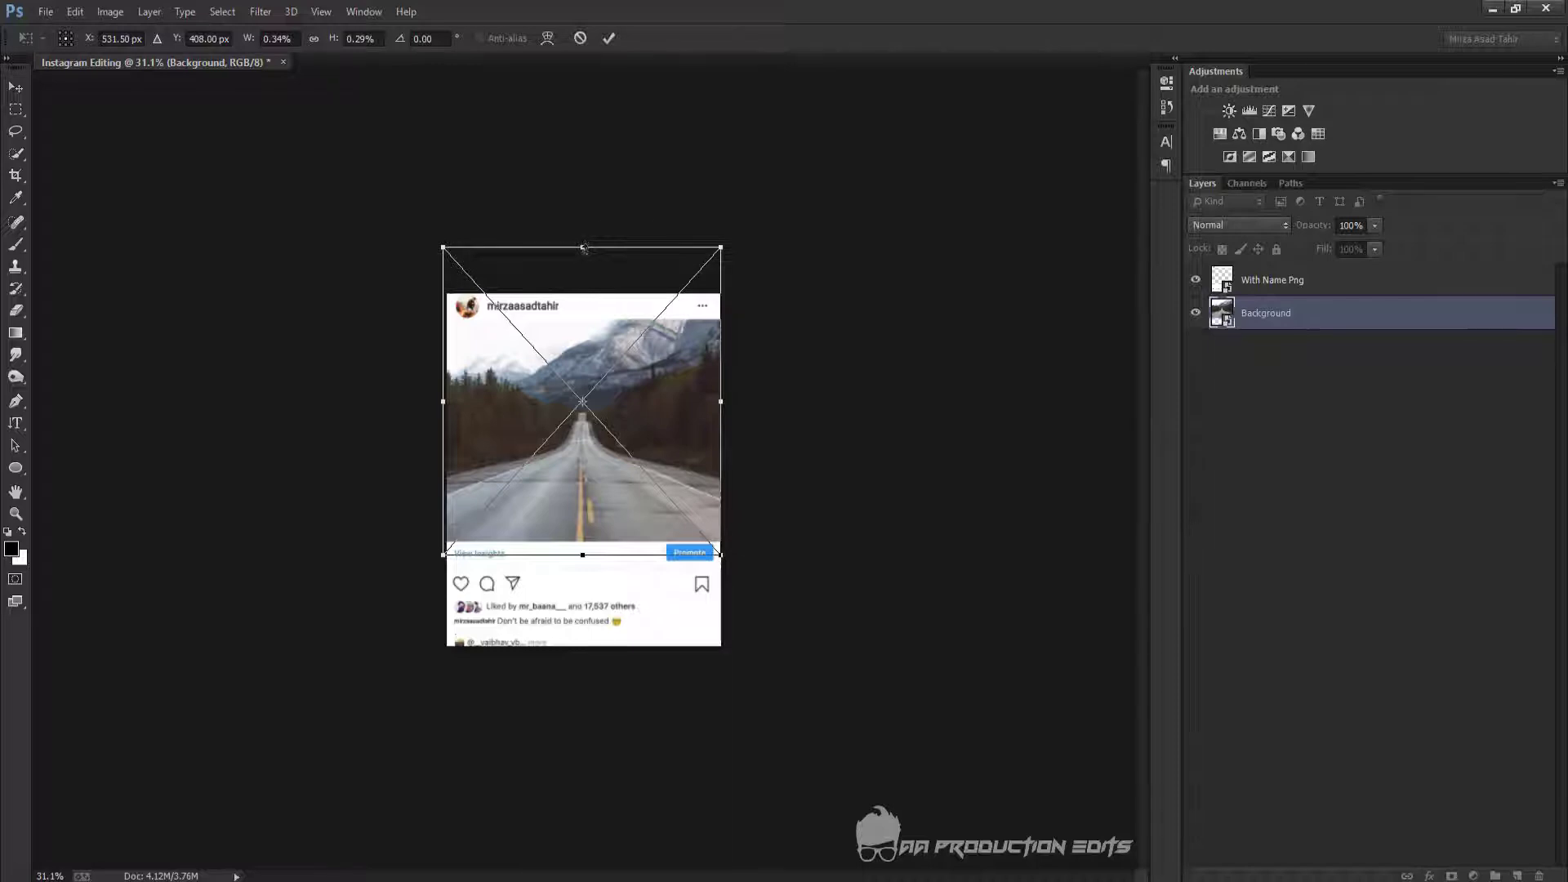
{"action": "left_click_drag", "start_coordinate": [583, 248], "coordinate": [584, 253]}
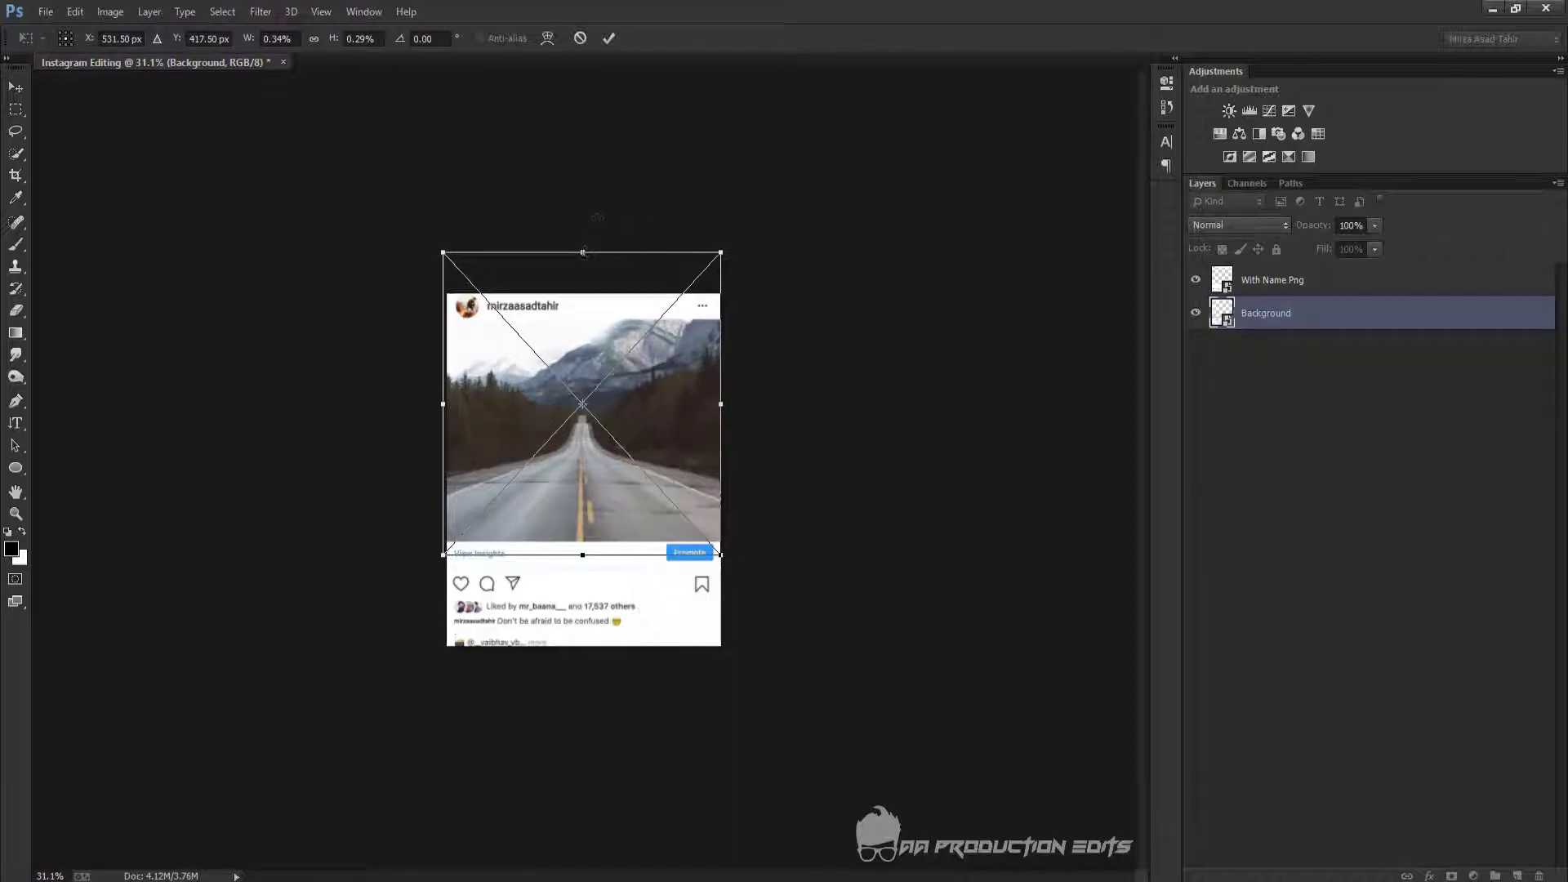
{"action": "left_click", "coordinate": [609, 40]}
{"action": "scroll", "coordinate": [681, 454], "scroll_direction": "up", "scroll_amount": 5}
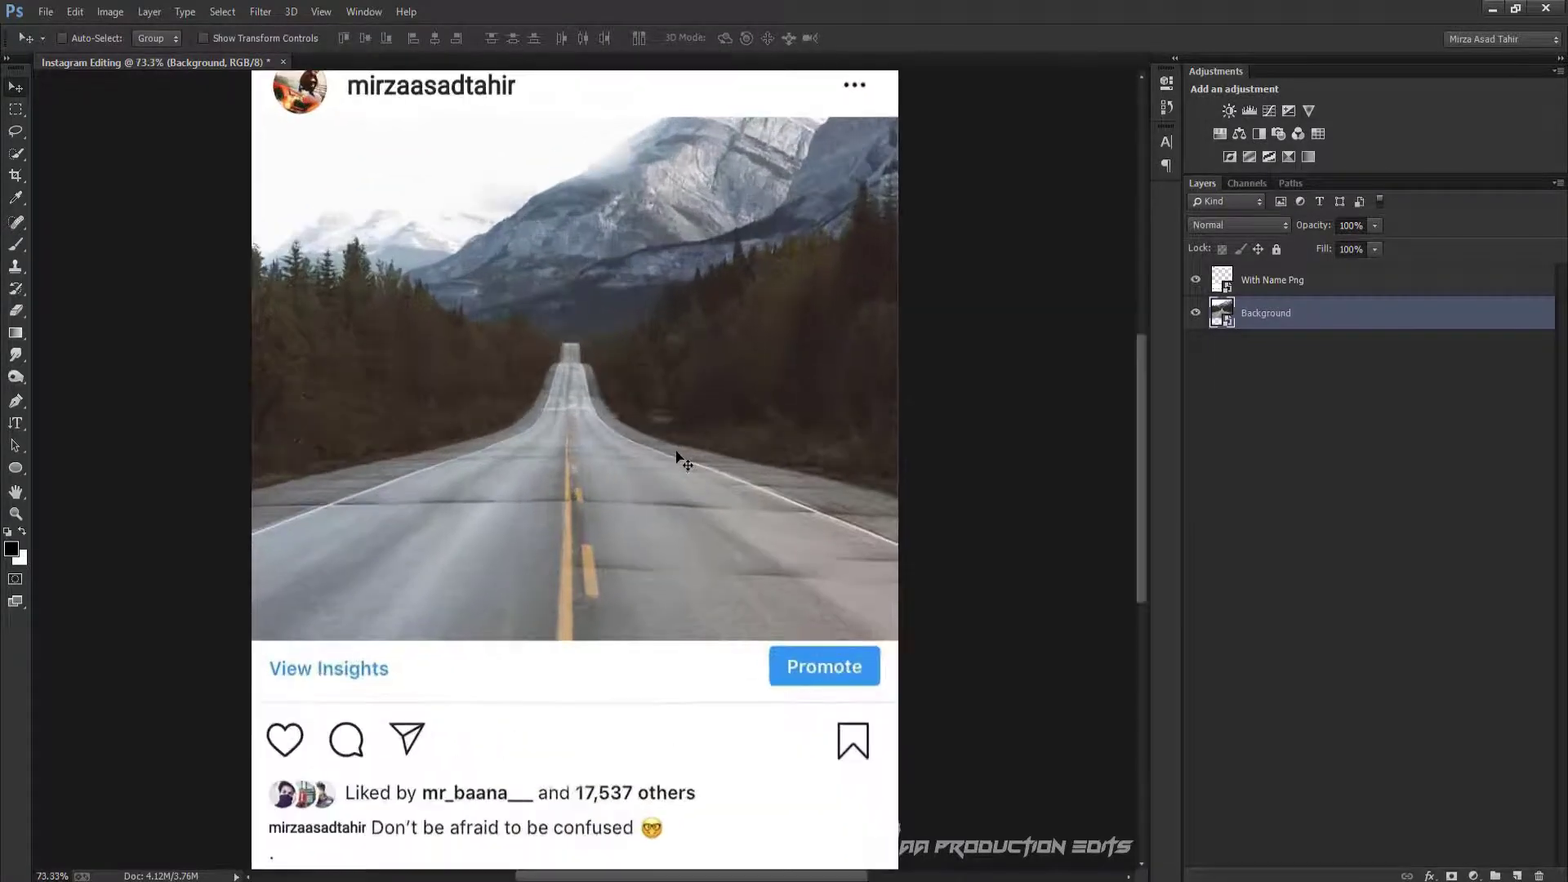
{"action": "scroll", "coordinate": [683, 460], "scroll_direction": "down", "scroll_amount": 1}
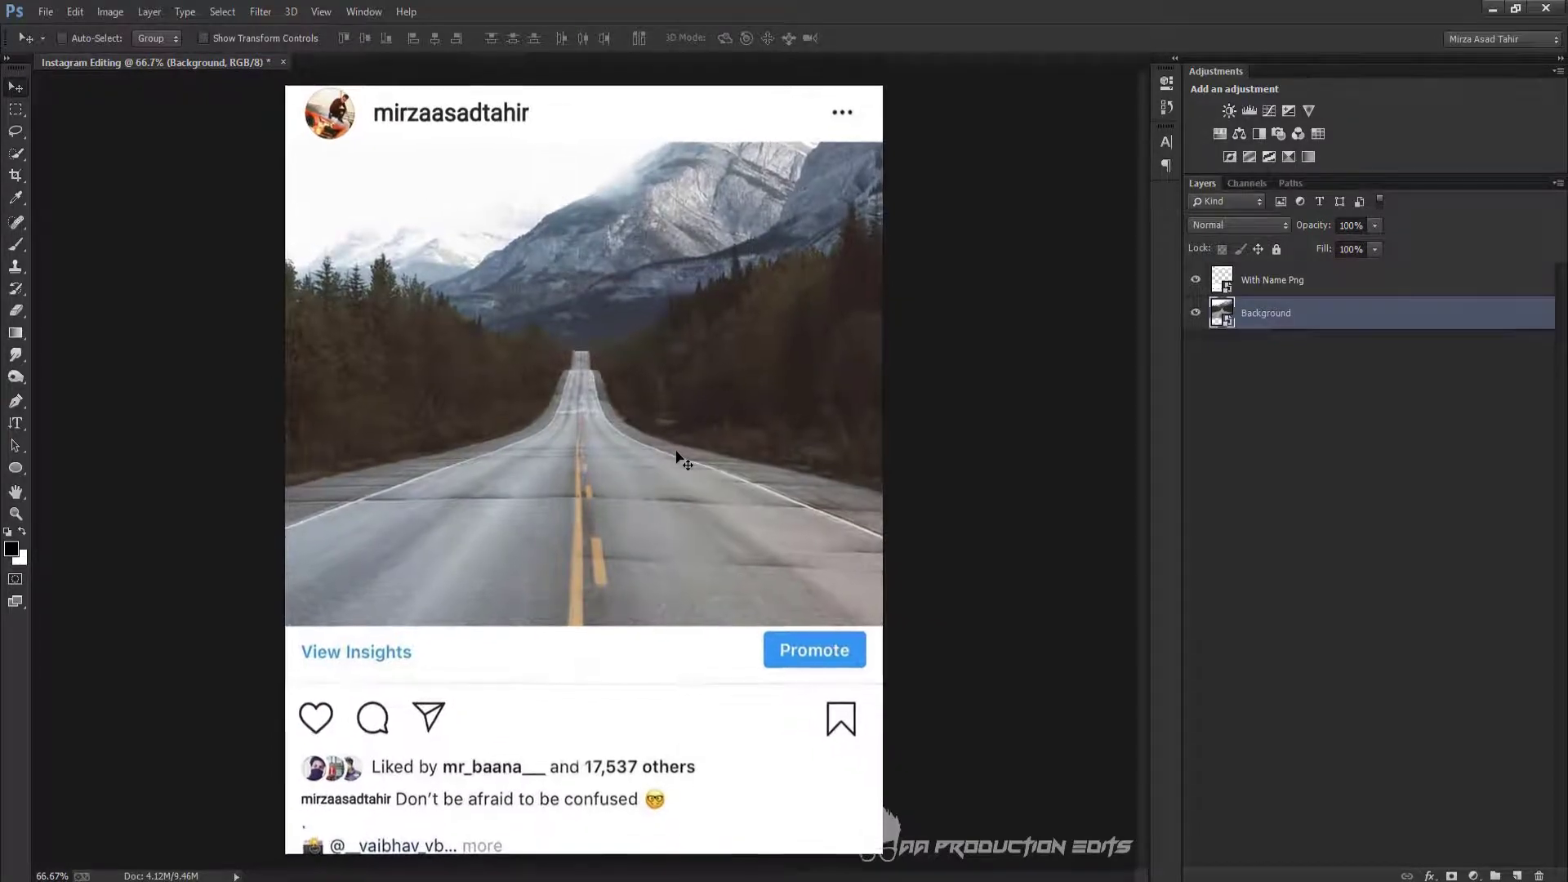
{"action": "scroll", "coordinate": [768, 421], "scroll_direction": "down", "scroll_amount": 1}
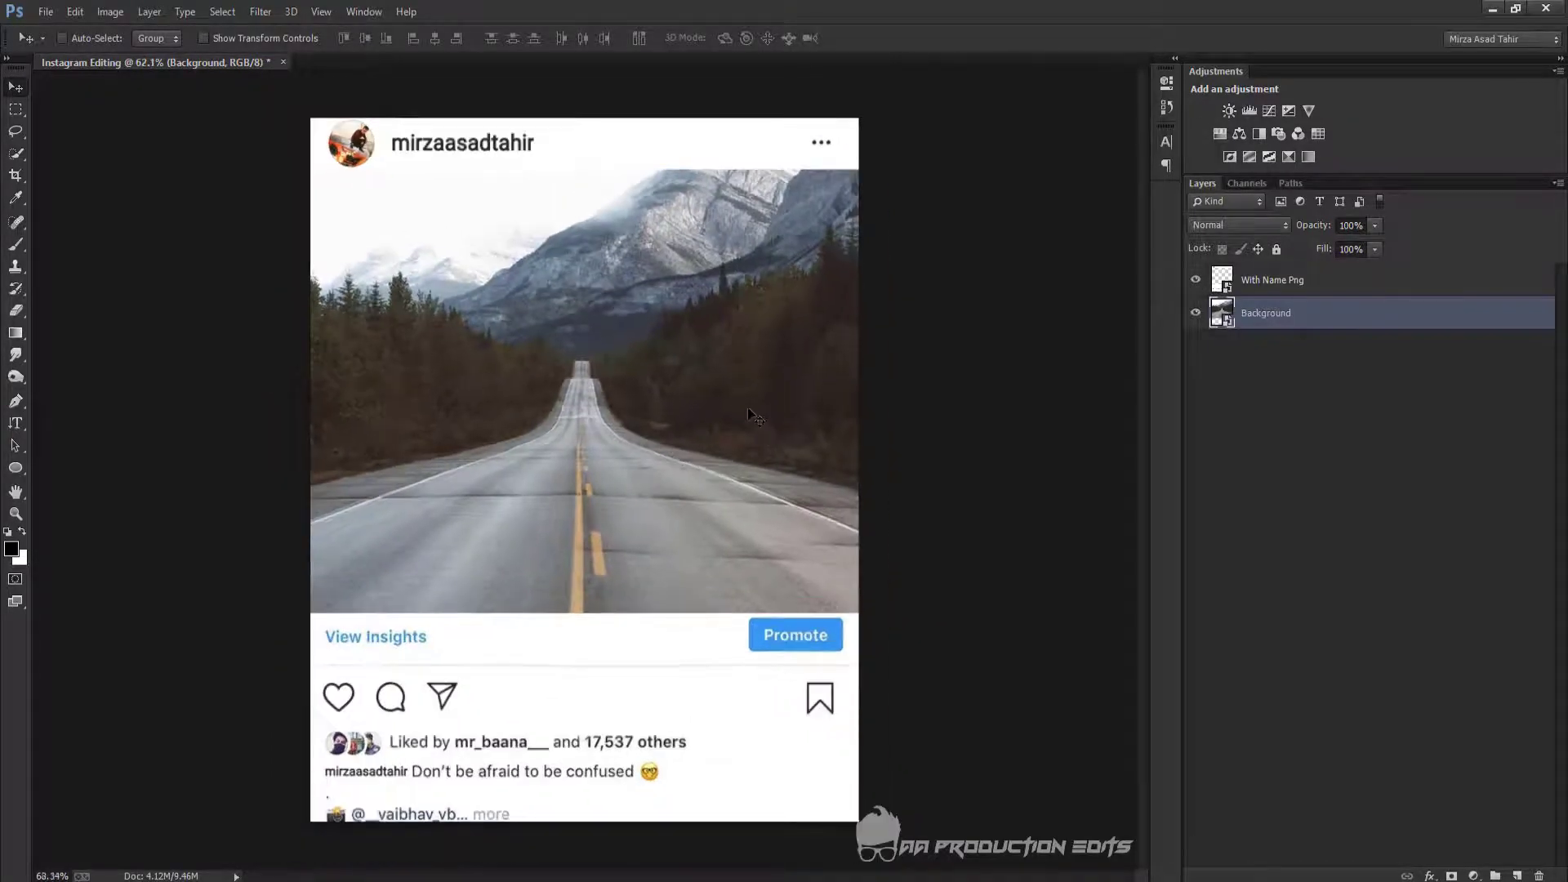
{"action": "scroll", "coordinate": [749, 416], "scroll_direction": "up", "scroll_amount": 1}
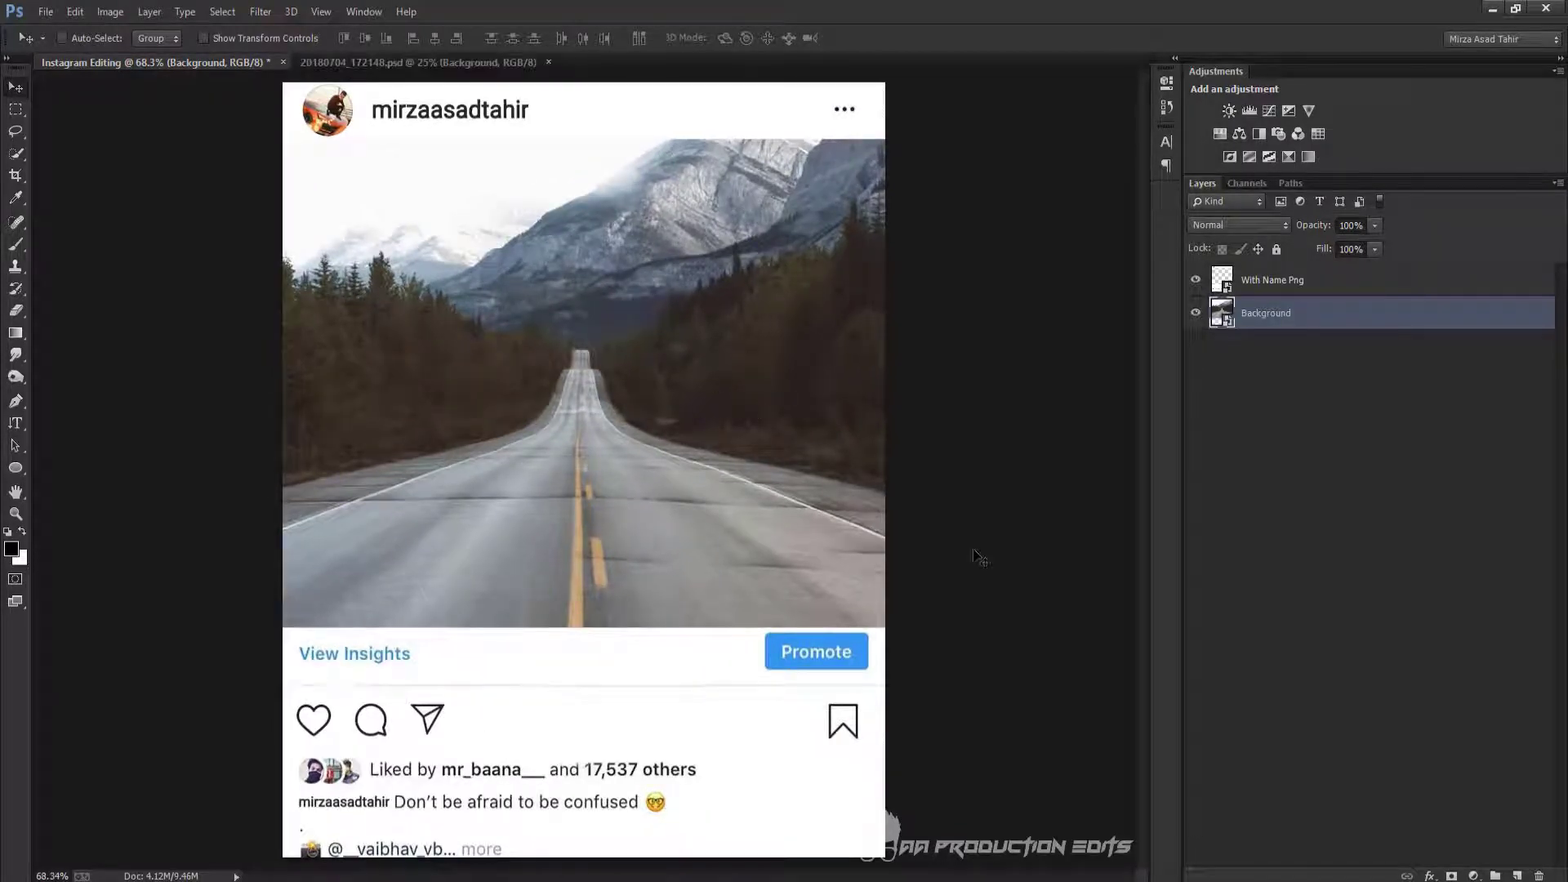
{"action": "scroll", "coordinate": [980, 559], "scroll_direction": "down", "scroll_amount": 1}
{"action": "scroll", "coordinate": [980, 560], "scroll_direction": "up", "scroll_amount": 1}
In 20180704_172148.psd, hide the Background layer and copy the masked cutout of the seated man into the Instagram Editing document
{"action": "left_click", "coordinate": [428, 59]}
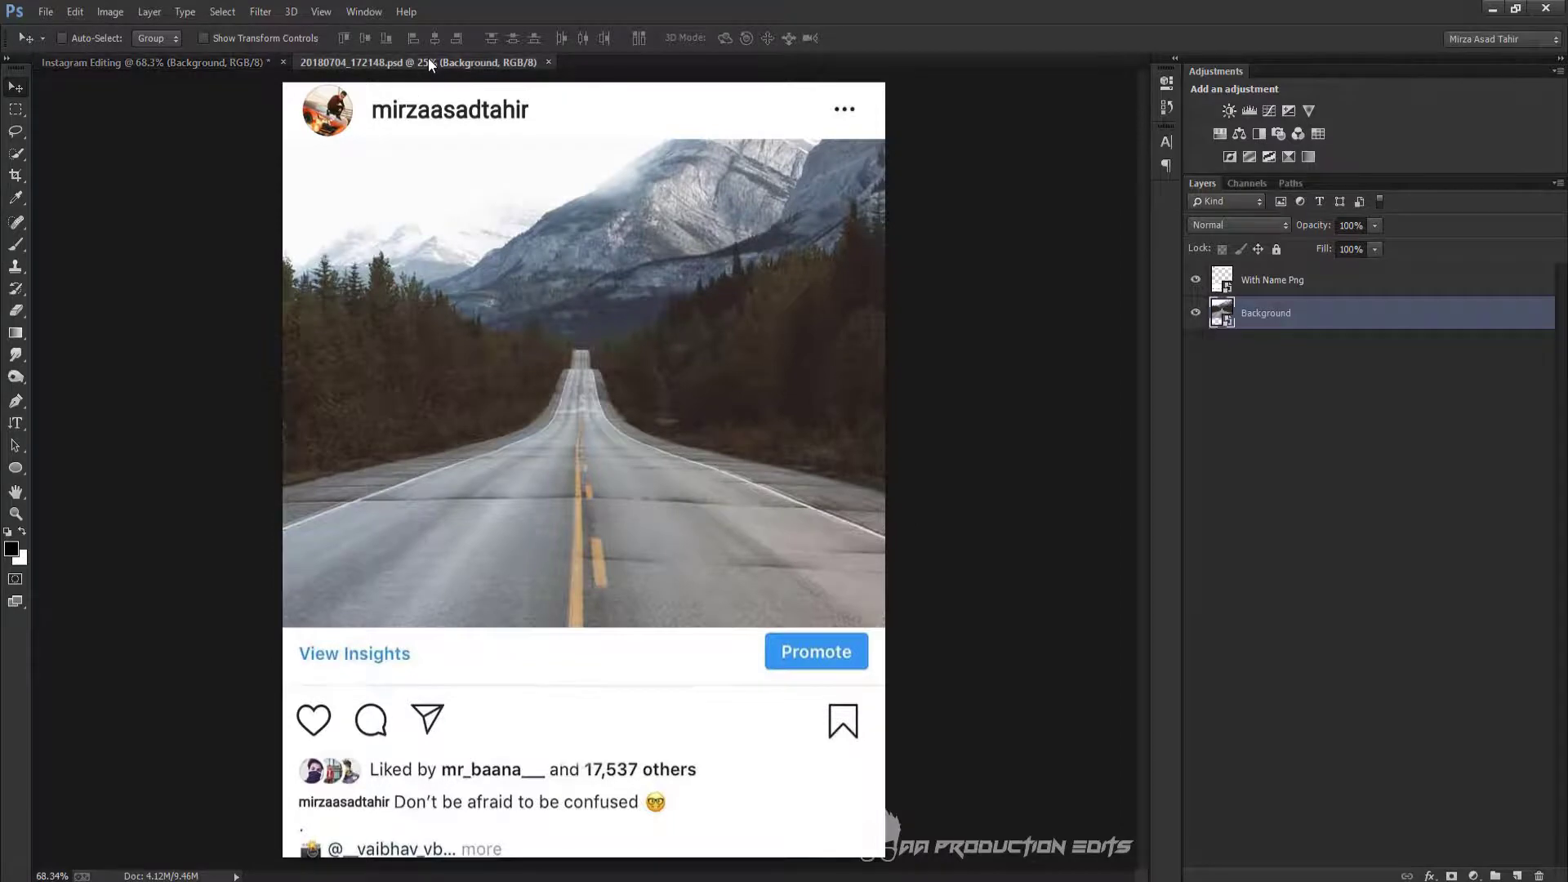
{"action": "left_click", "coordinate": [1195, 303]}
{"action": "left_click", "coordinate": [1194, 304]}
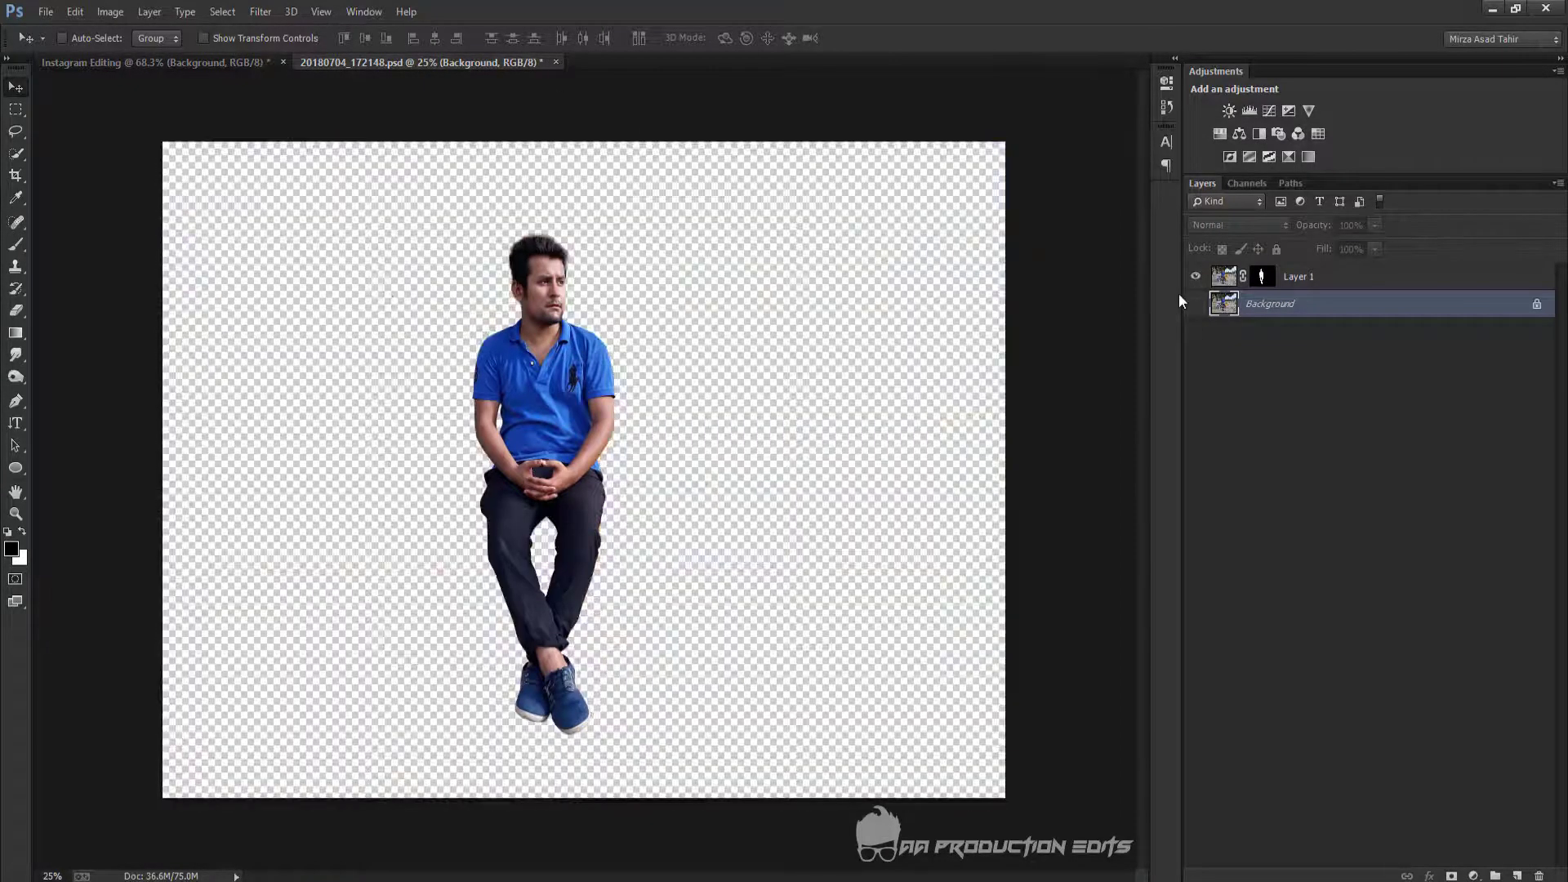
{"action": "left_click", "coordinate": [1358, 276]}
{"action": "left_click_drag", "start_coordinate": [556, 309], "coordinate": [609, 515]}
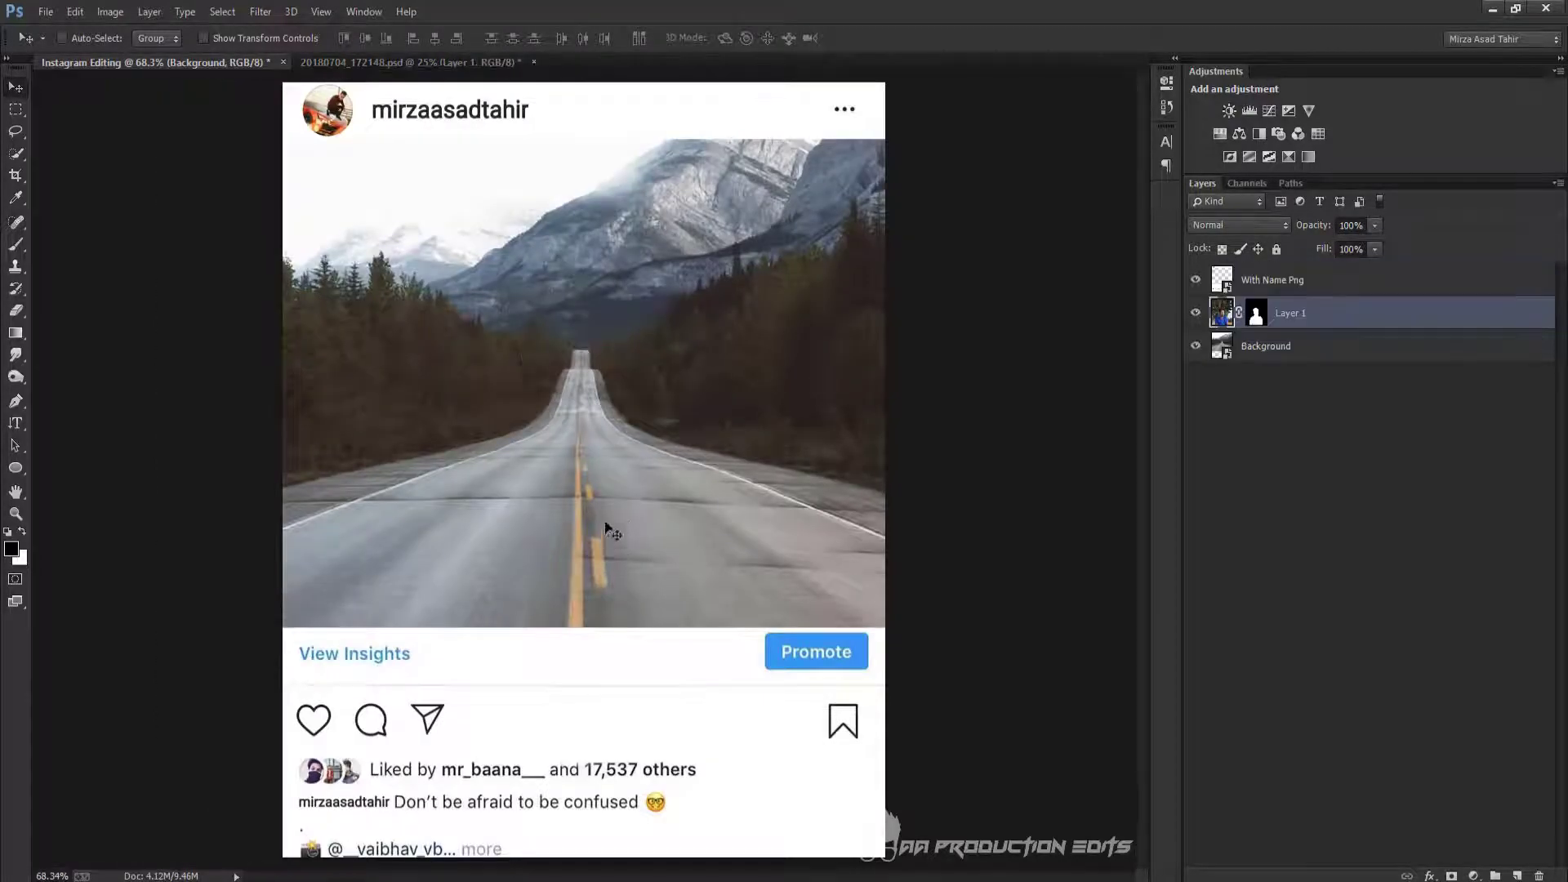
Move the man's Layer 1 above With Name Png and apply its layer mask
{"action": "left_click_drag", "start_coordinate": [1310, 318], "coordinate": [1323, 273]}
{"action": "right_click", "coordinate": [1257, 285]}
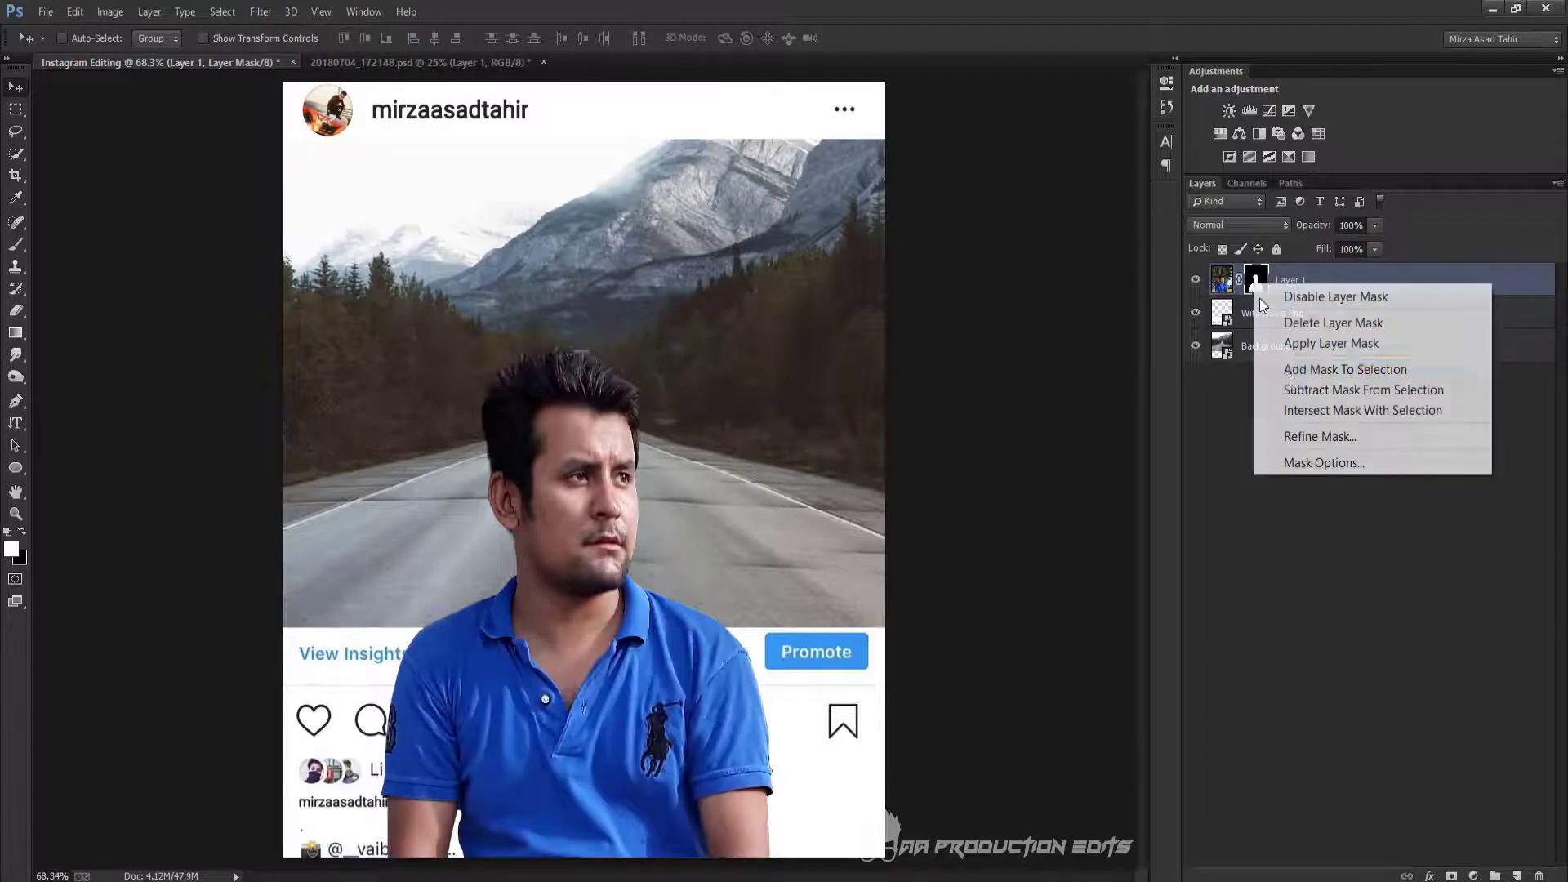
{"action": "left_click", "coordinate": [1307, 345]}
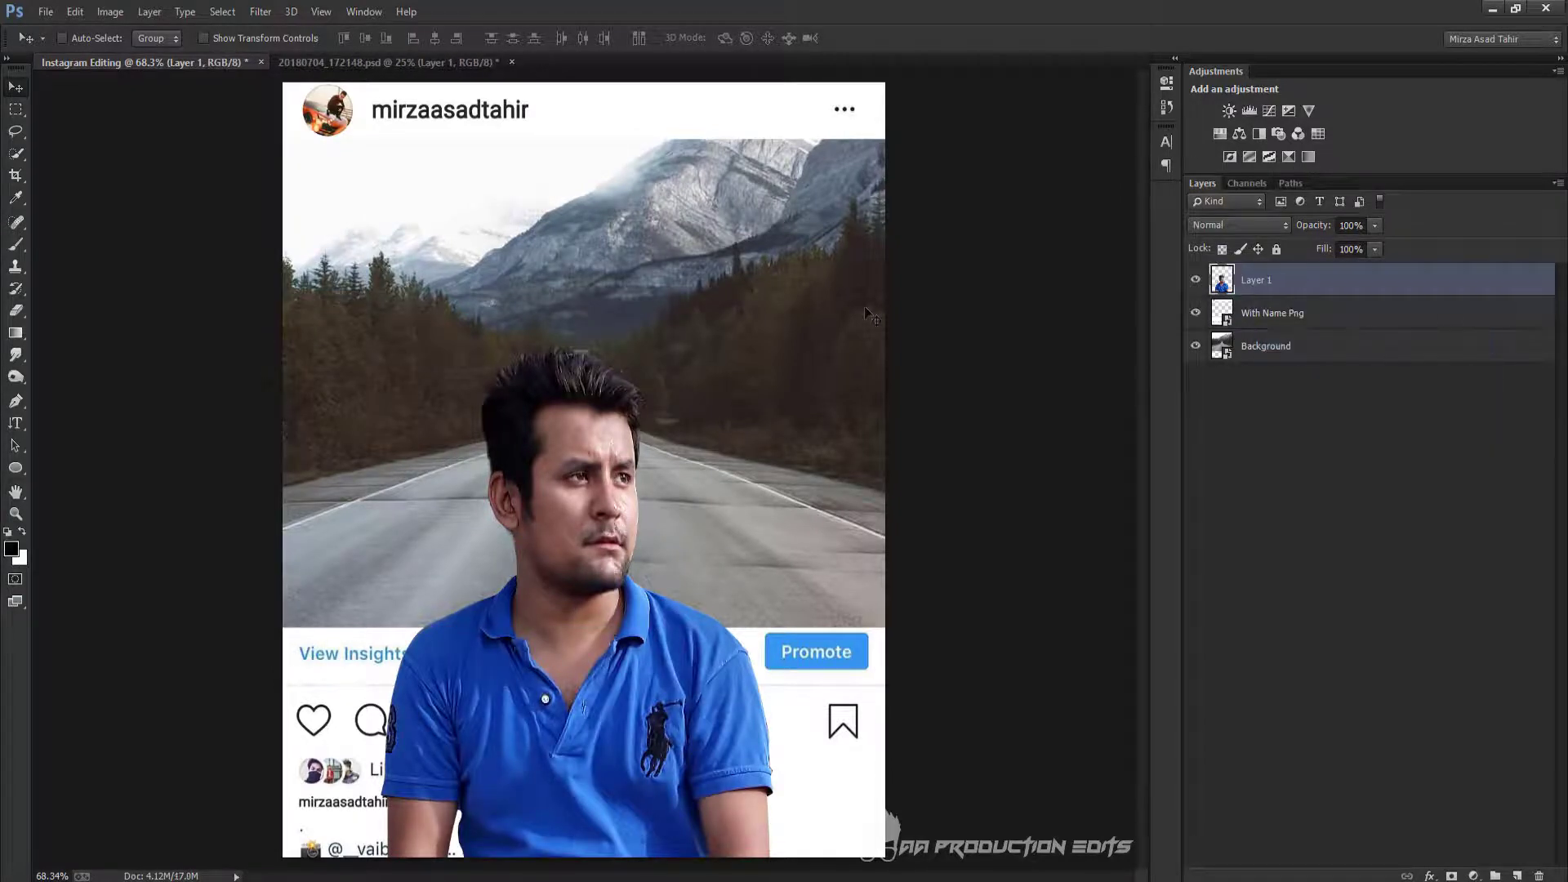
Scale the man on Layer 1 down to about 33%, seat him on the road photo's lower edge, and apply the transform
{"action": "key", "text": "ctrl+t"}
{"action": "scroll", "coordinate": [761, 365], "scroll_direction": "down", "scroll_amount": 2}
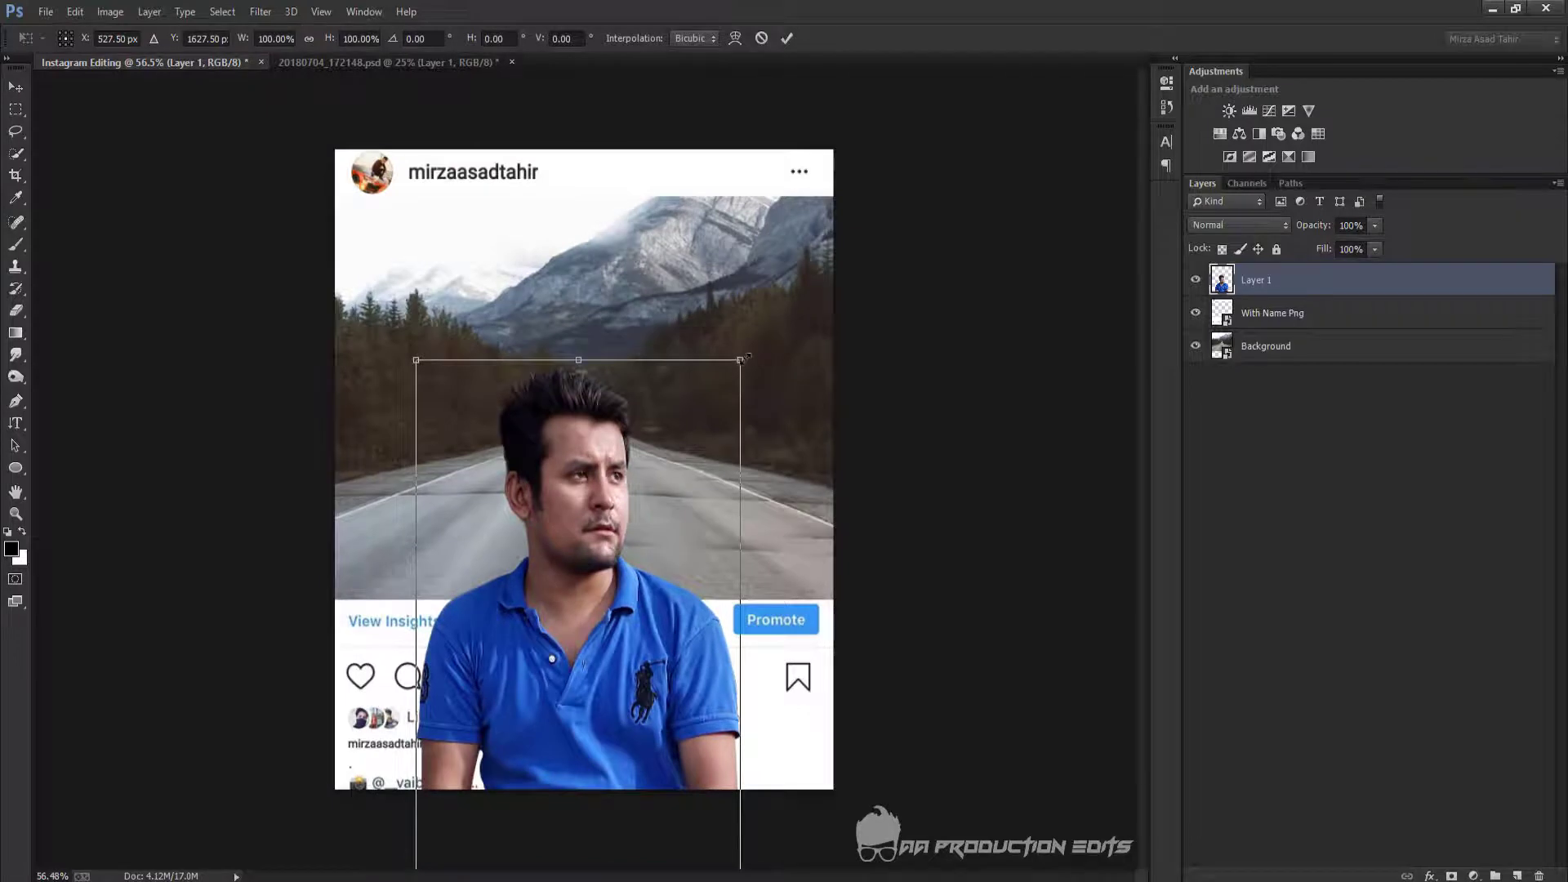
{"action": "left_click_drag", "start_coordinate": [747, 357], "coordinate": [654, 666]}
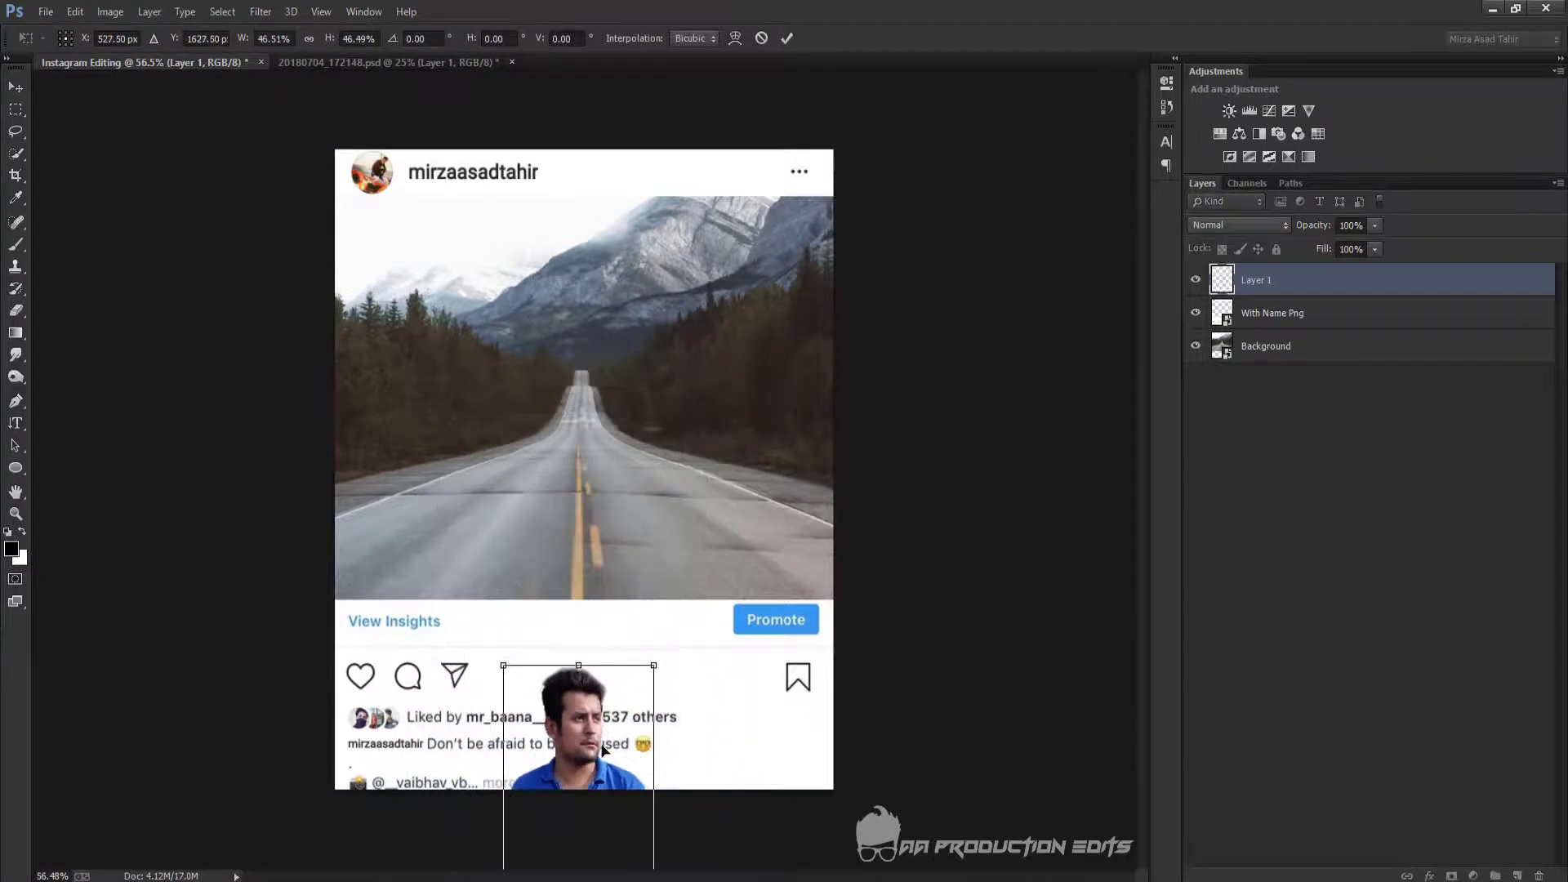
{"action": "left_click_drag", "start_coordinate": [605, 750], "coordinate": [591, 433]}
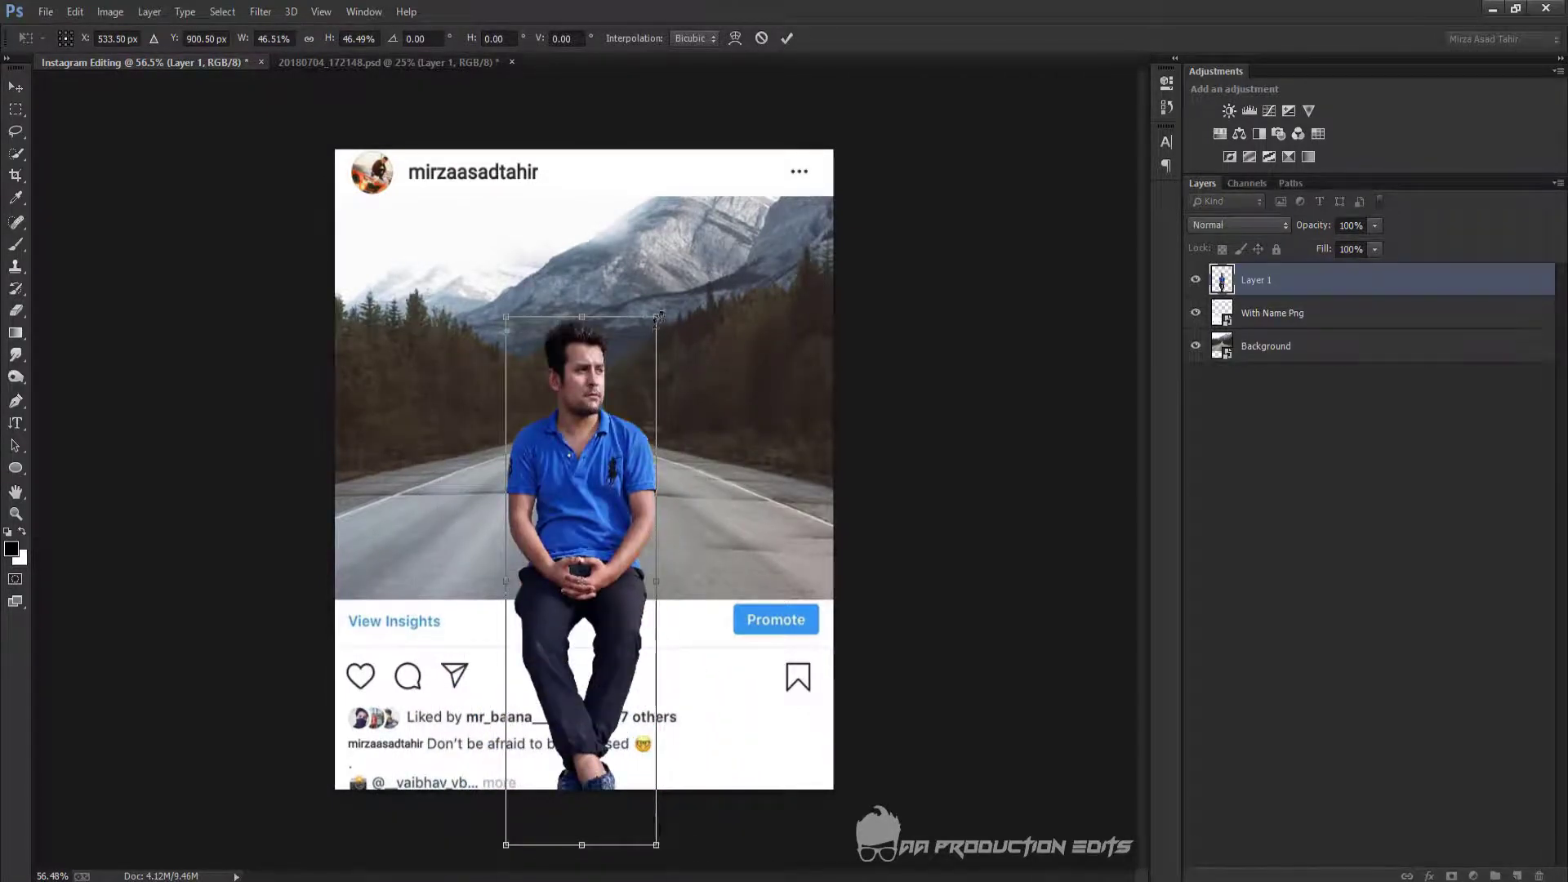
{"action": "left_click_drag", "start_coordinate": [658, 317], "coordinate": [640, 390]}
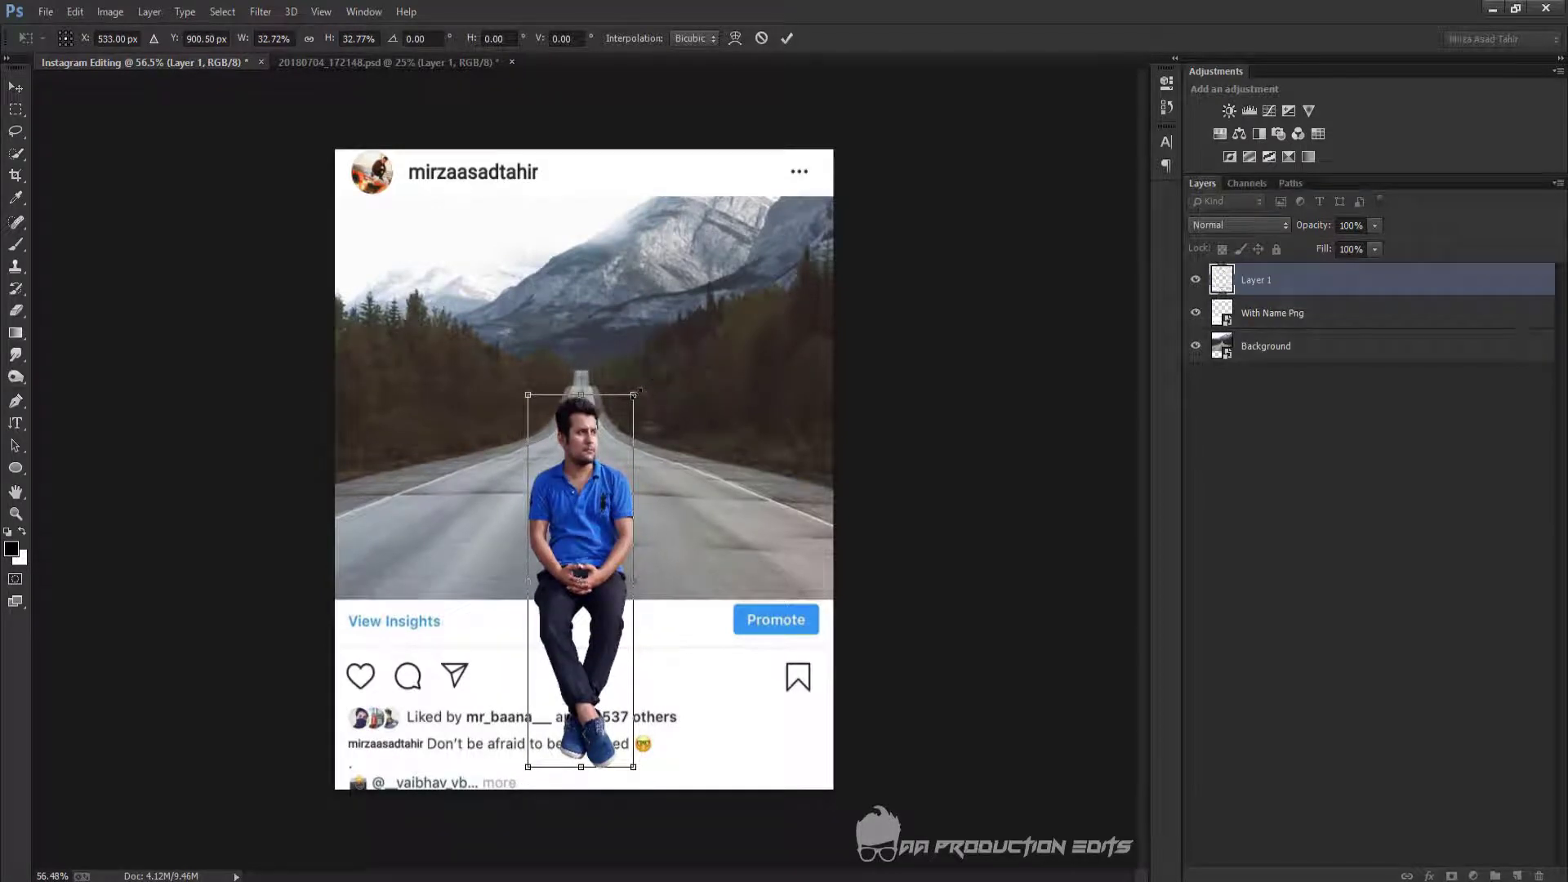
{"action": "left_click_drag", "start_coordinate": [579, 512], "coordinate": [609, 494]}
{"action": "left_click_drag", "start_coordinate": [638, 381], "coordinate": [640, 377]}
{"action": "left_click", "coordinate": [788, 34]}
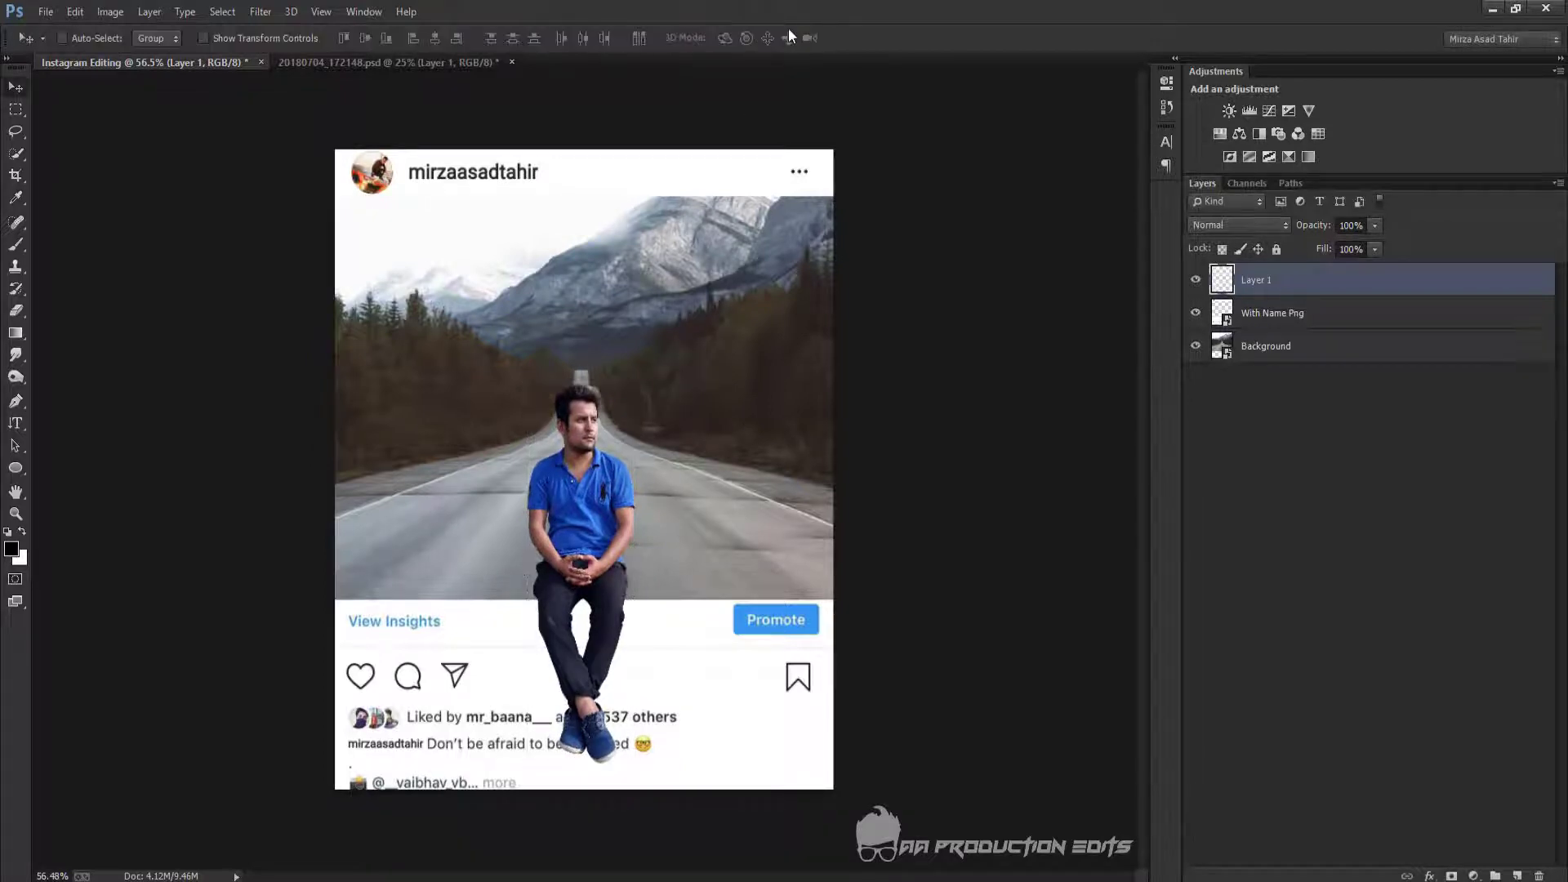
Nudge the man slightly down so the top of the gap between his legs meets the road photo's lower edge
{"action": "scroll", "coordinate": [787, 28], "scroll_direction": "up", "scroll_amount": 2}
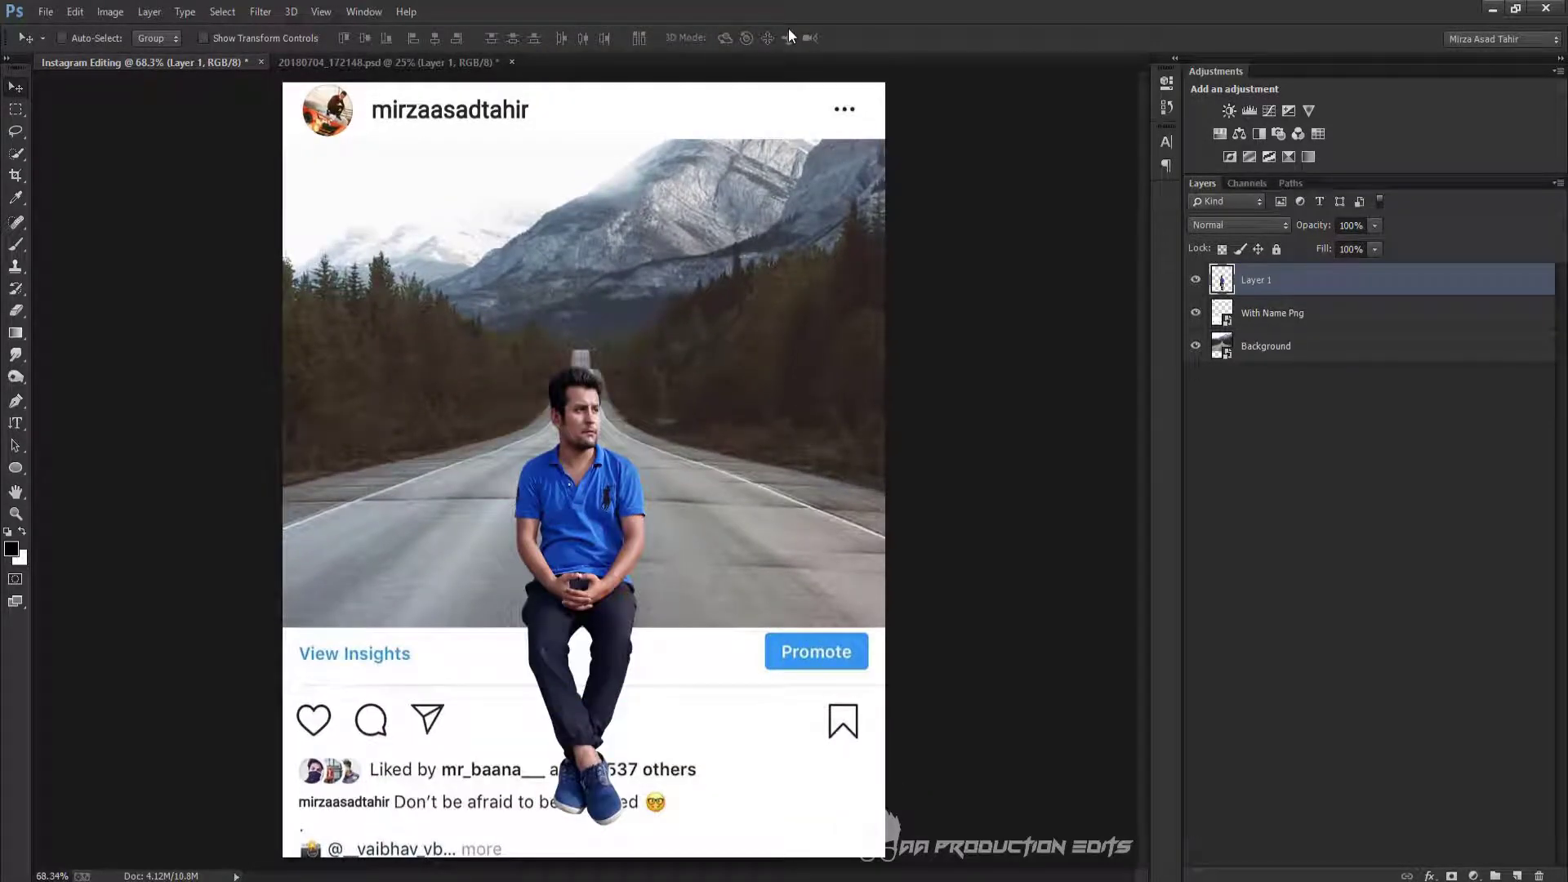
{"action": "scroll", "coordinate": [601, 655], "scroll_direction": "up", "scroll_amount": 5}
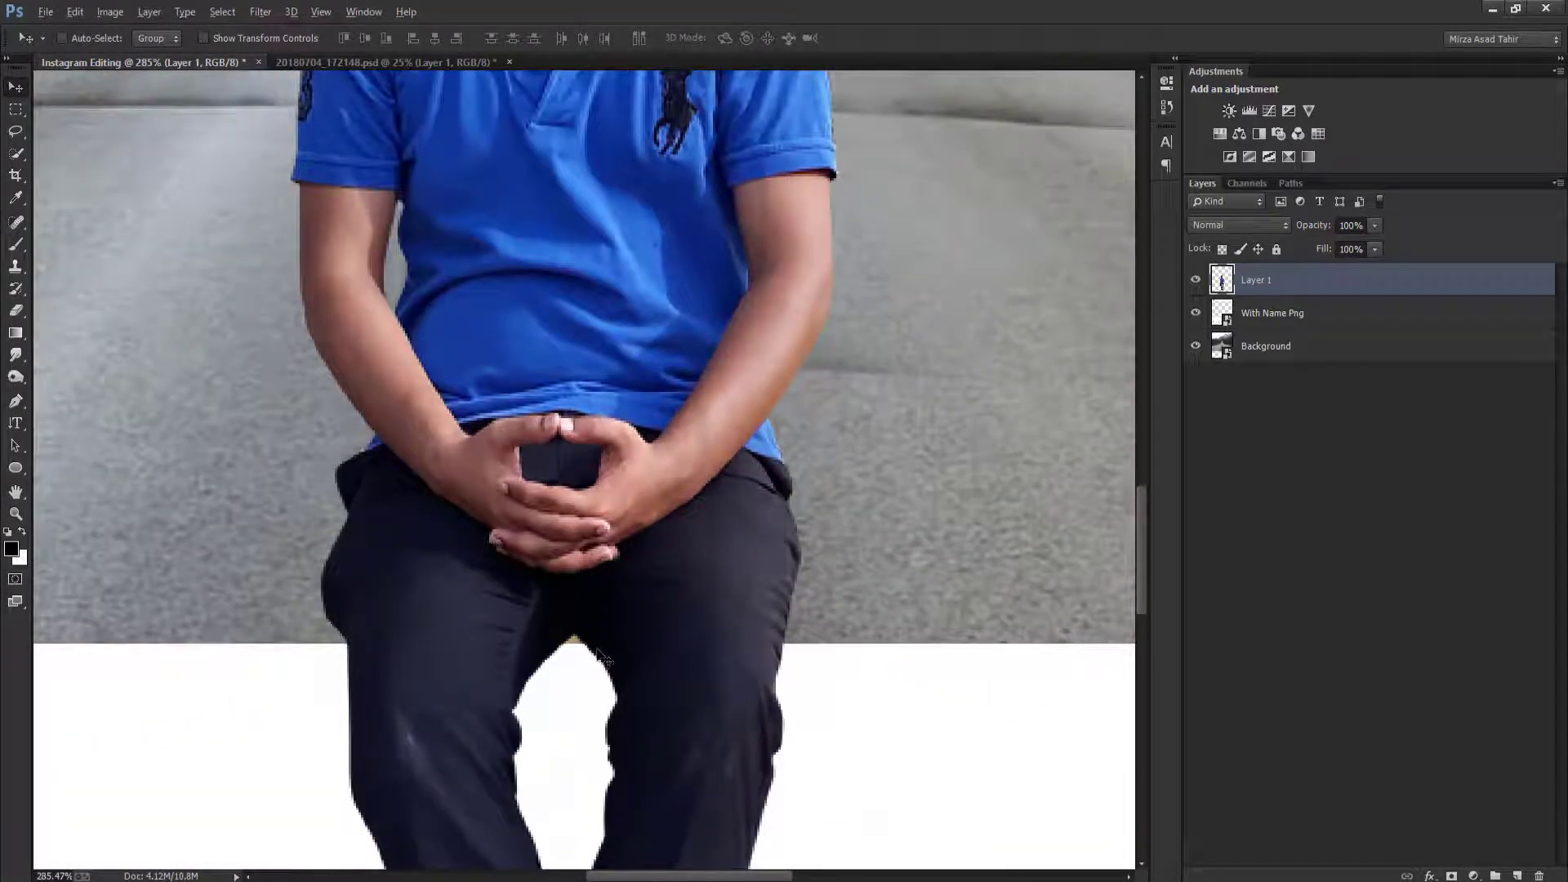
{"action": "key", "text": "ctrl+j"}
{"action": "key", "text": "ctrl+z"}
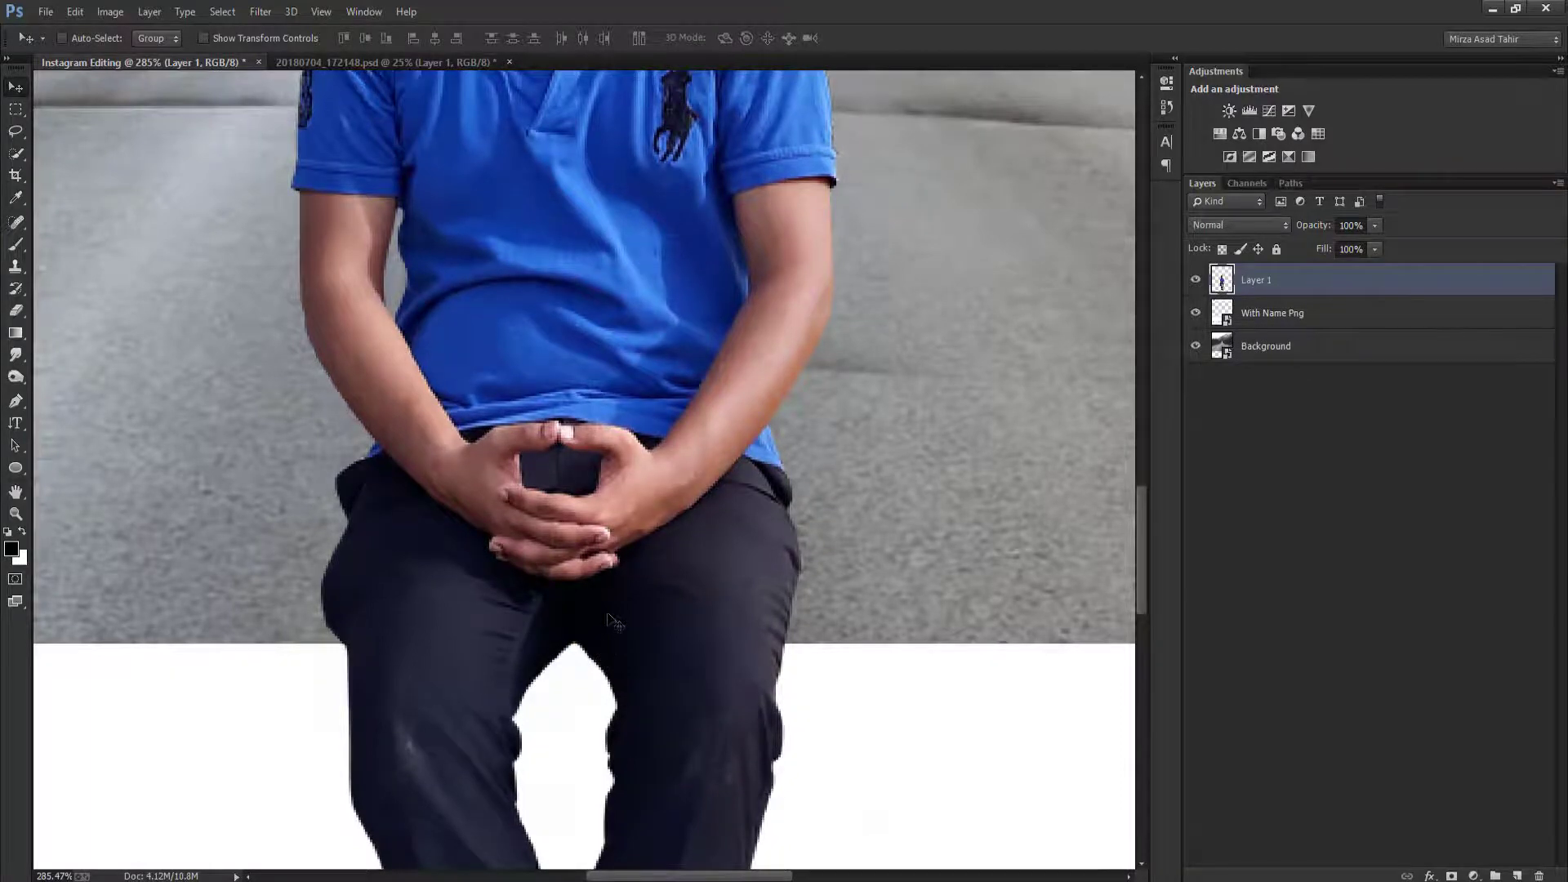
{"action": "scroll", "coordinate": [615, 619], "scroll_direction": "down", "scroll_amount": 5}
{"action": "scroll", "coordinate": [619, 614], "scroll_direction": "down", "scroll_amount": 3}
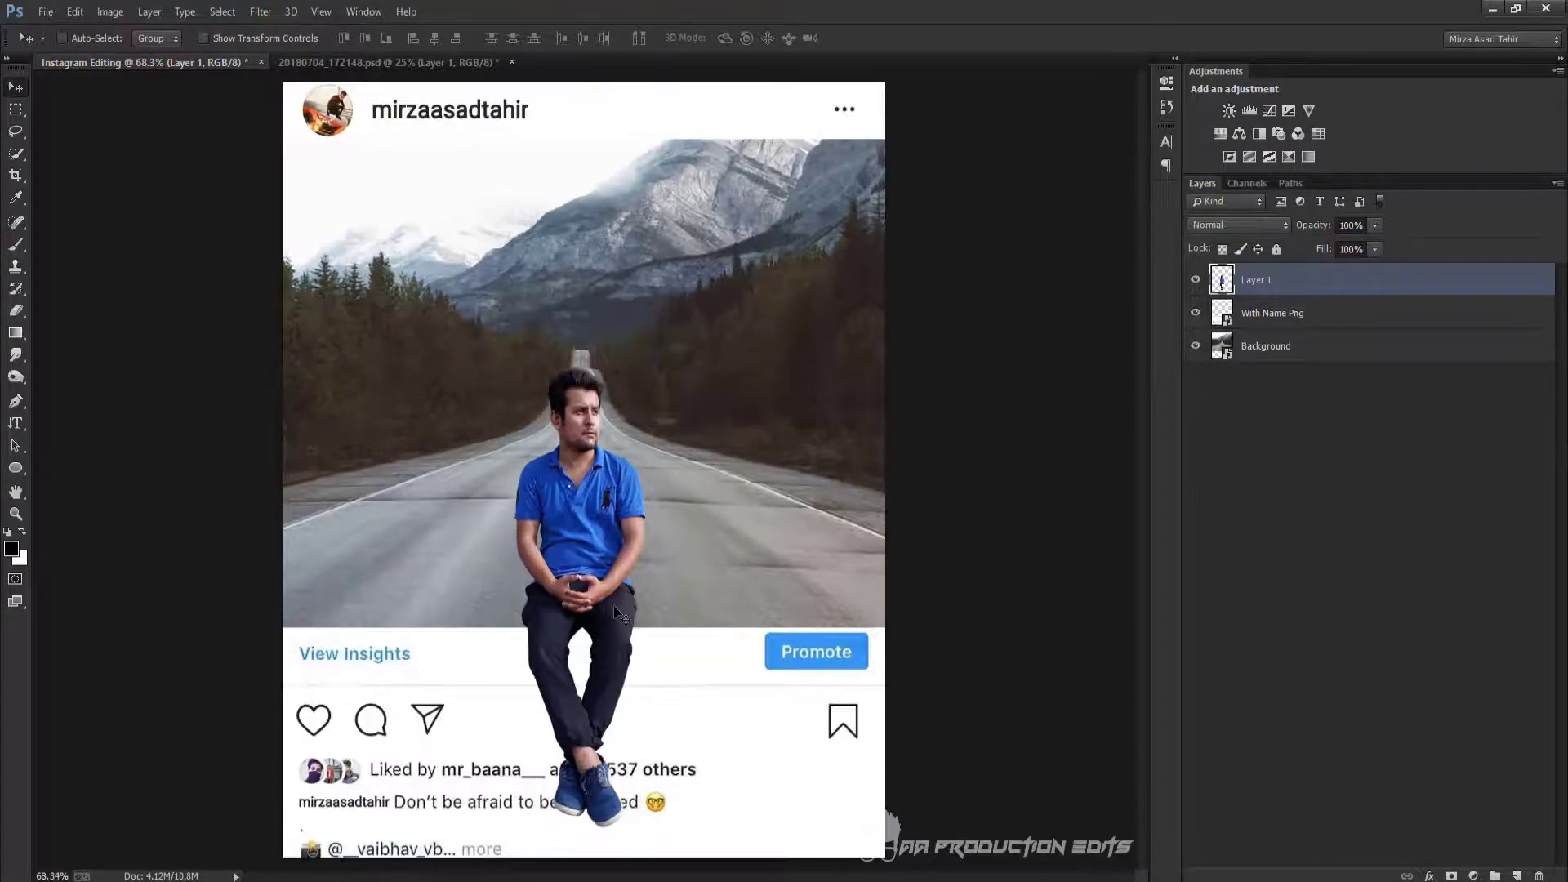
Close the 20180704_172148.psd document and return to Instagram Editing
{"action": "left_click", "coordinate": [494, 62]}
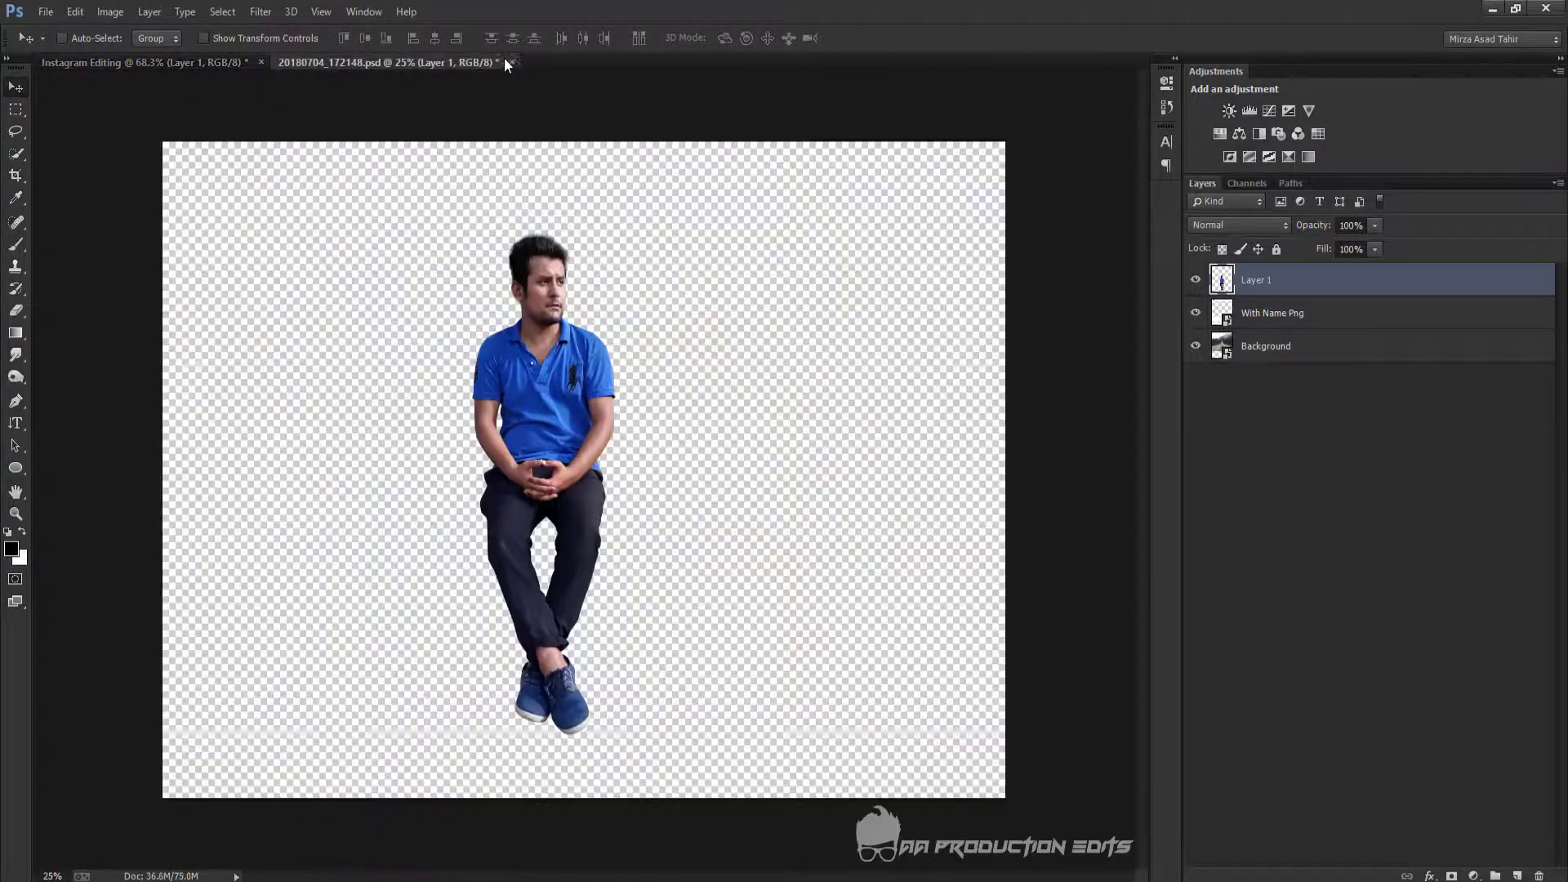
{"action": "left_click", "coordinate": [512, 62]}
{"action": "left_click", "coordinate": [795, 341]}
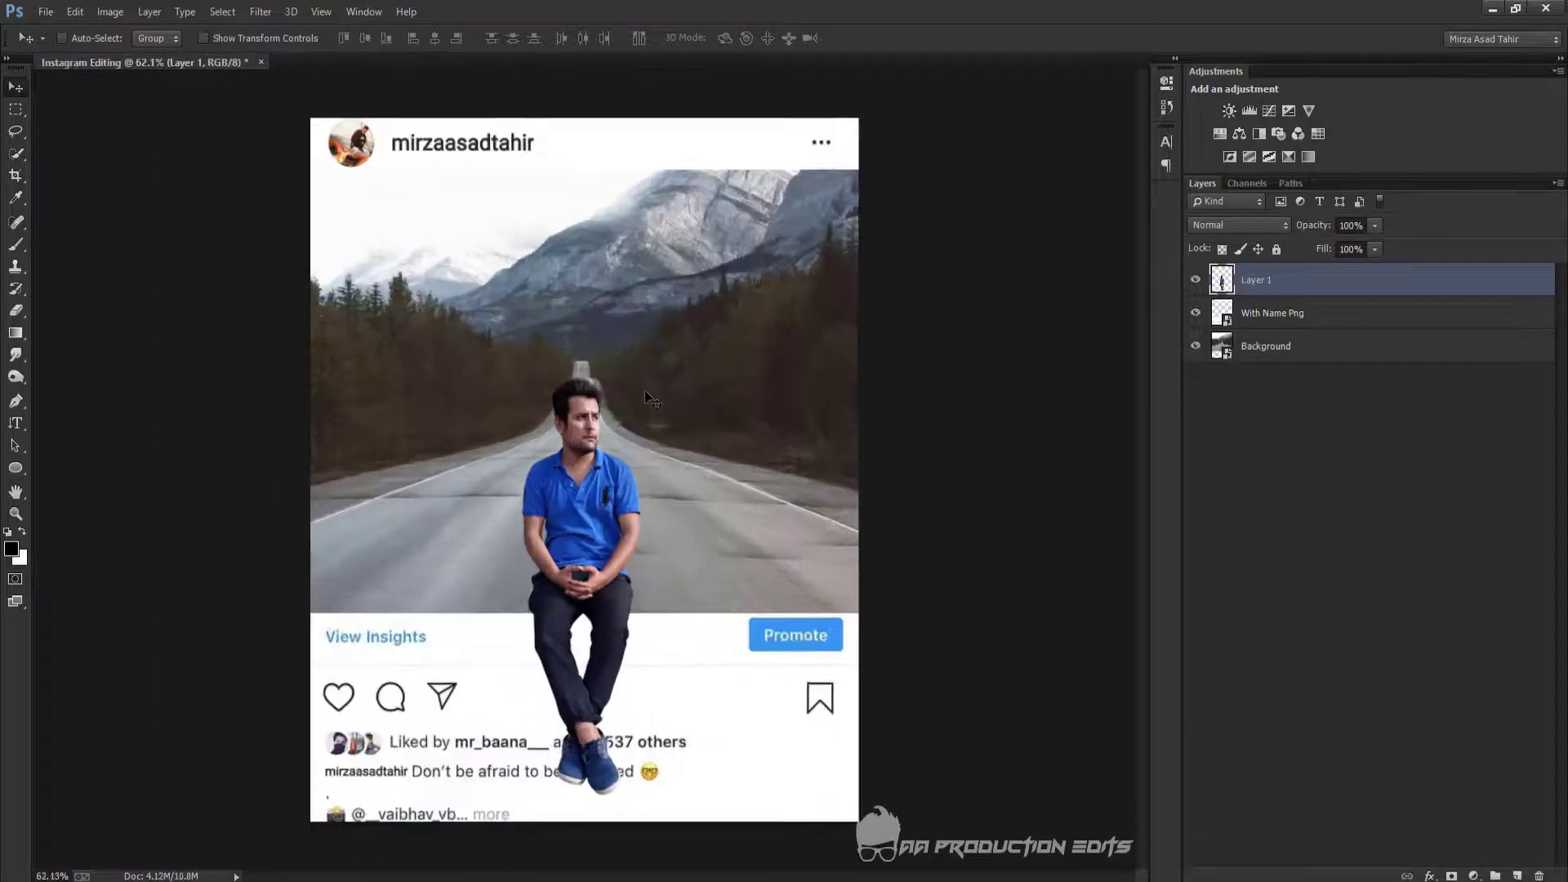
Add a drop shadow to Layer 1 with 59% opacity, 6 px distance and an 8° angle
{"action": "double_click", "coordinate": [1525, 281]}
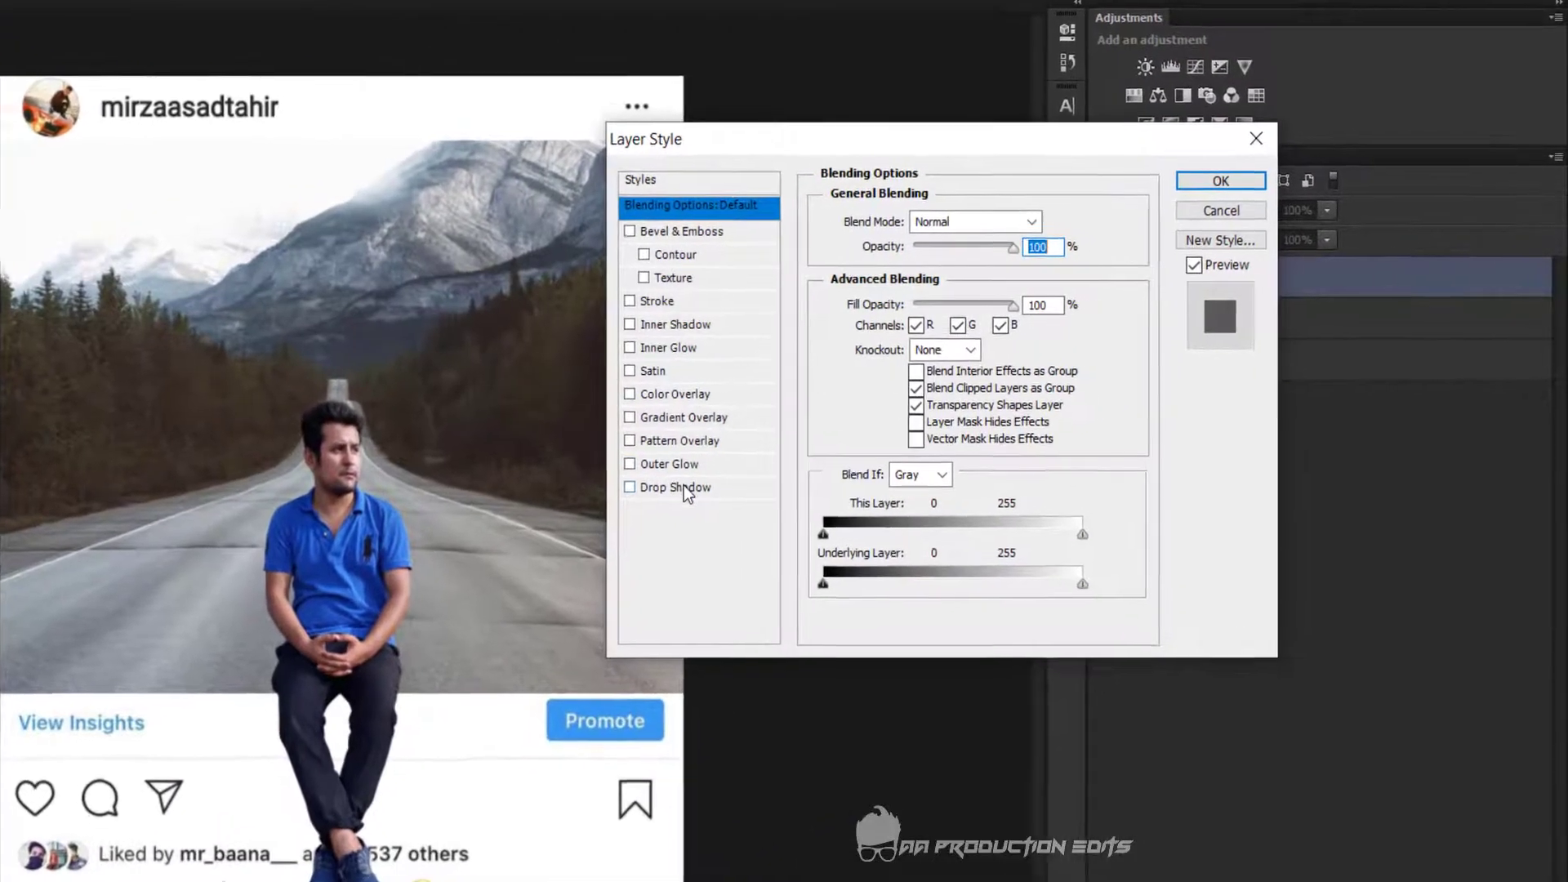
{"action": "left_click", "coordinate": [672, 490]}
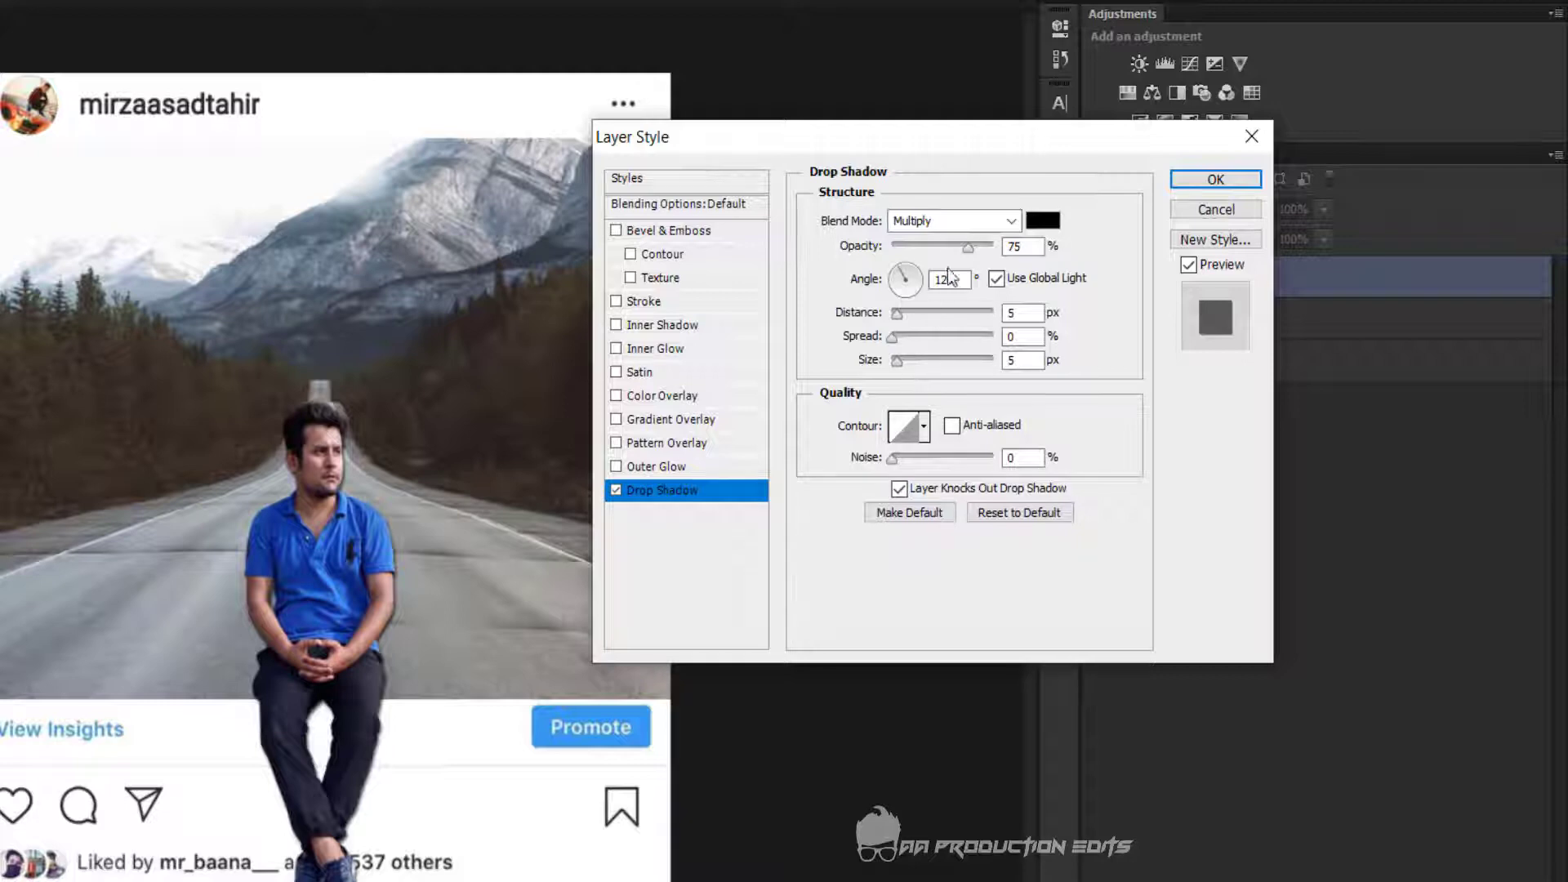
{"action": "left_click_drag", "start_coordinate": [964, 252], "coordinate": [952, 253]}
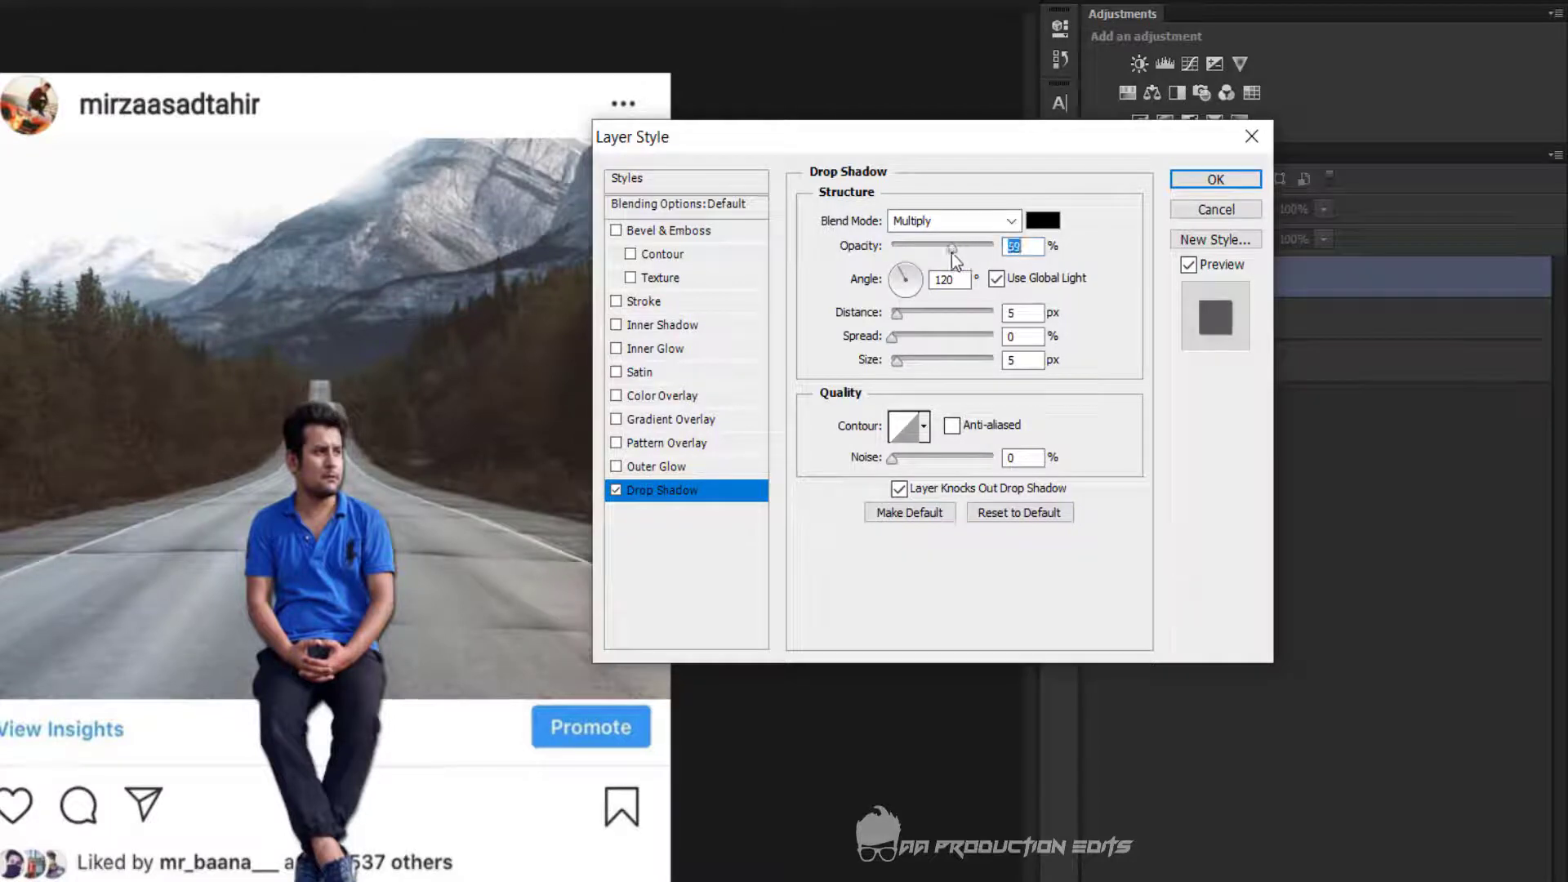
{"action": "left_click_drag", "start_coordinate": [897, 314], "coordinate": [898, 316]}
{"action": "left_click", "coordinate": [917, 272]}
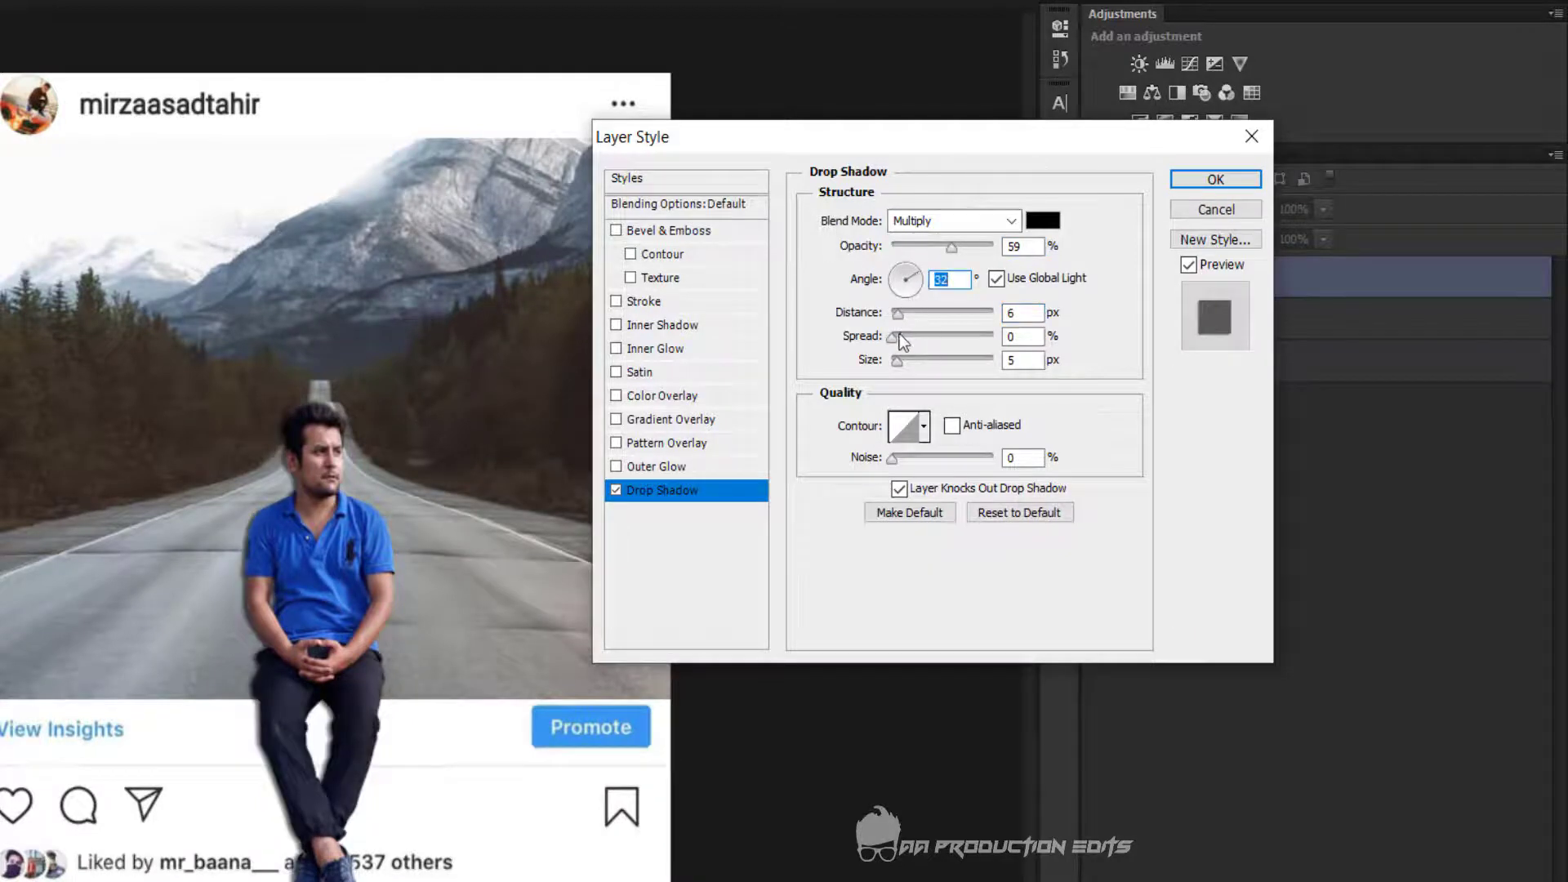
{"action": "left_click", "coordinate": [920, 276]}
Set the drop shadow's distance to 17 px, opacity to 61% and spread to 4%, adjust its size slightly, and apply the style
{"action": "left_click_drag", "start_coordinate": [897, 314], "coordinate": [909, 312]}
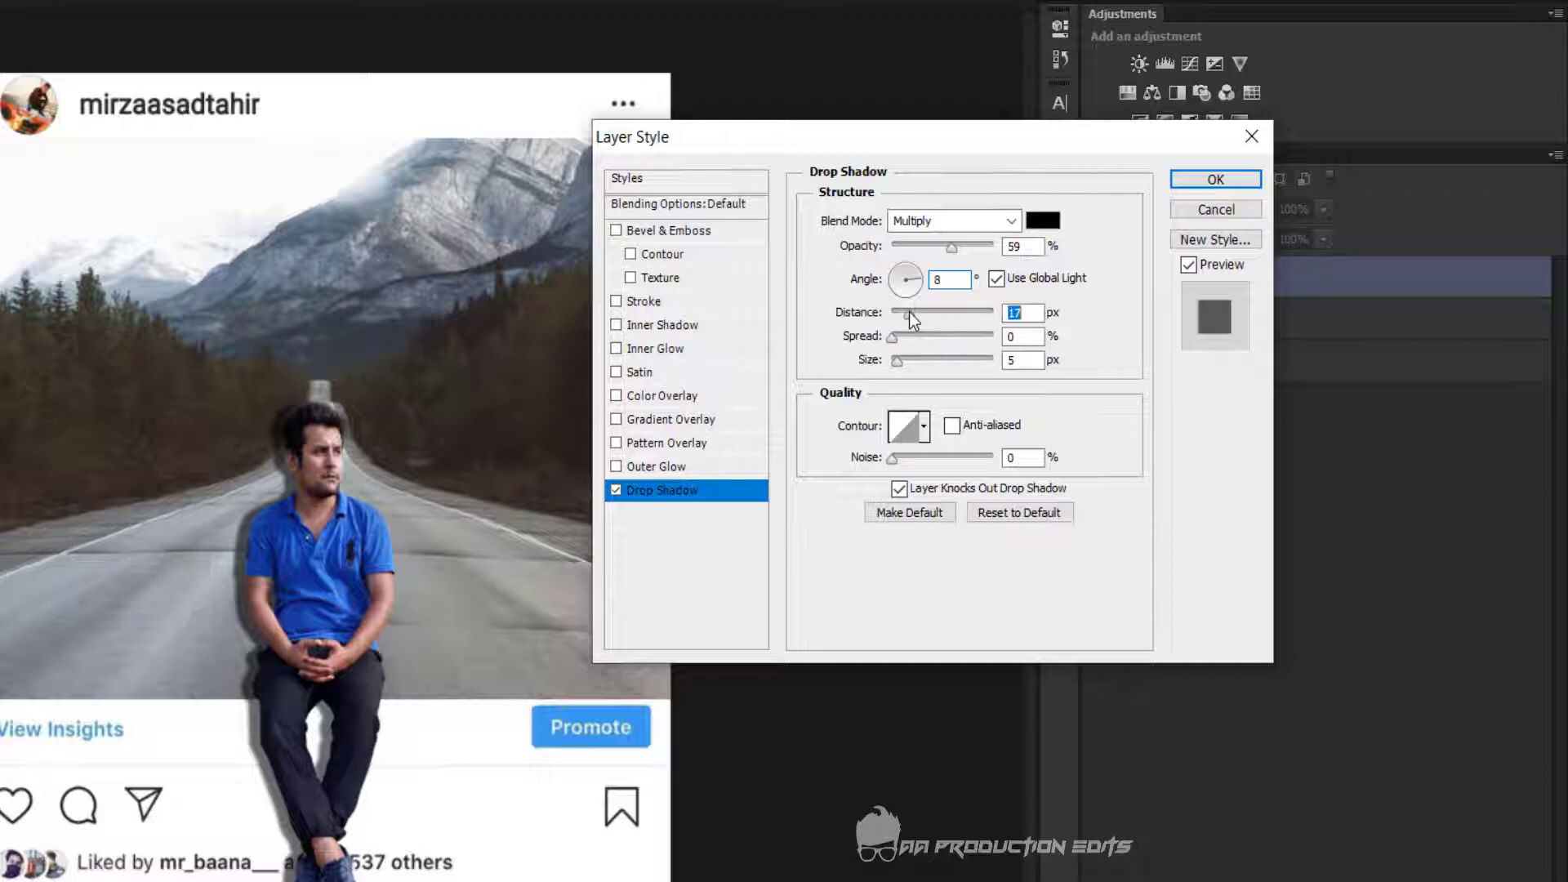
{"action": "mouse_move", "coordinate": [951, 247]}
{"action": "left_mouse_down"}
{"action": "mouse_move", "coordinate": [966, 248]}
{"action": "mouse_move", "coordinate": [954, 255]}
{"action": "left_mouse_up"}
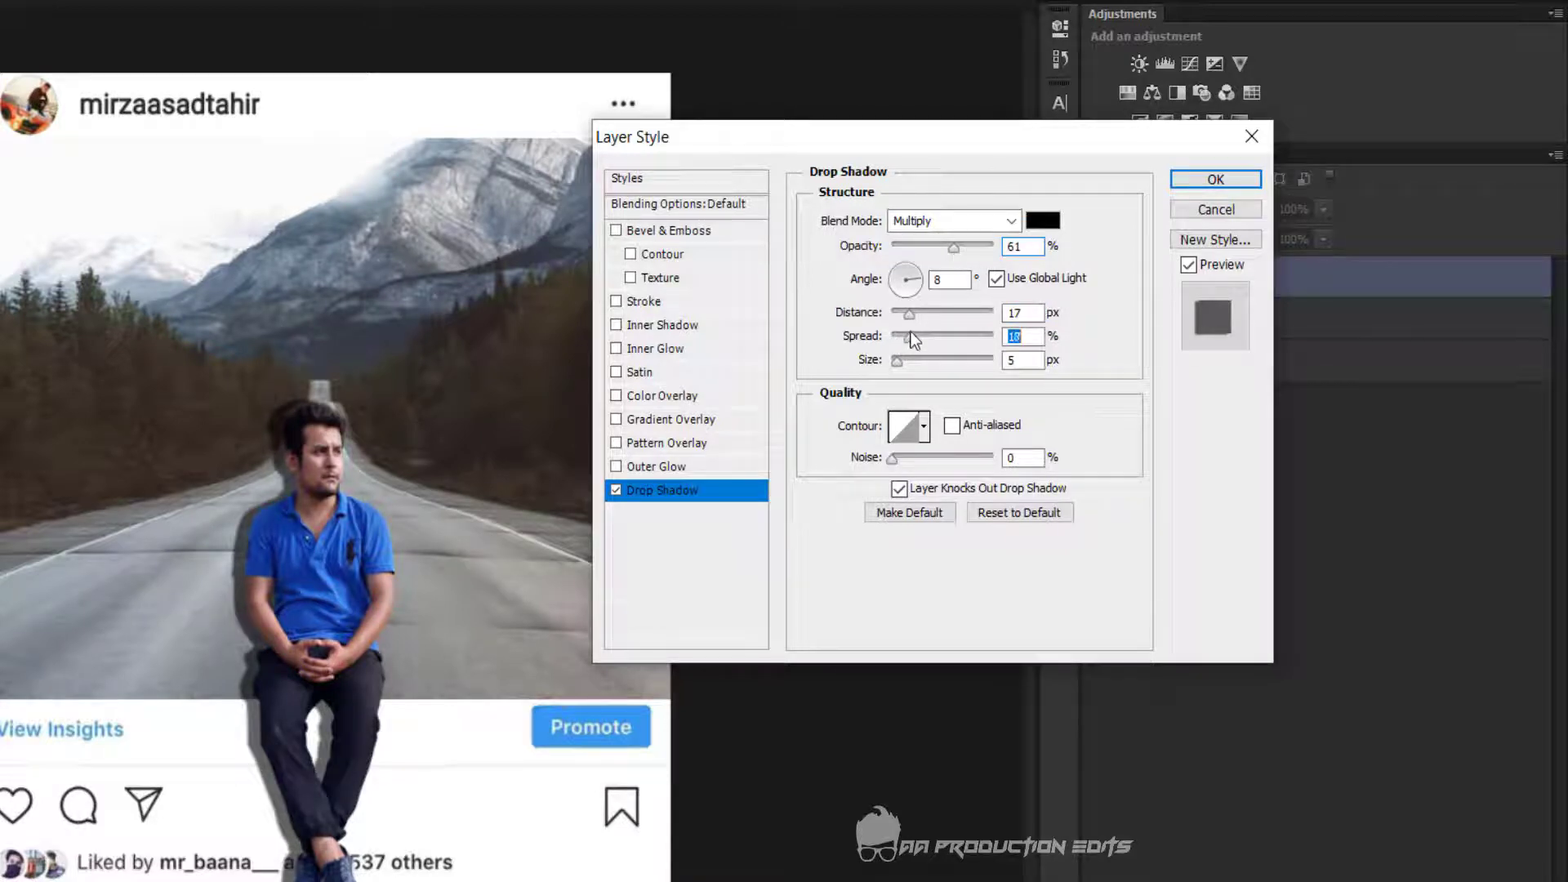
{"action": "left_click_drag", "start_coordinate": [905, 335], "coordinate": [898, 359]}
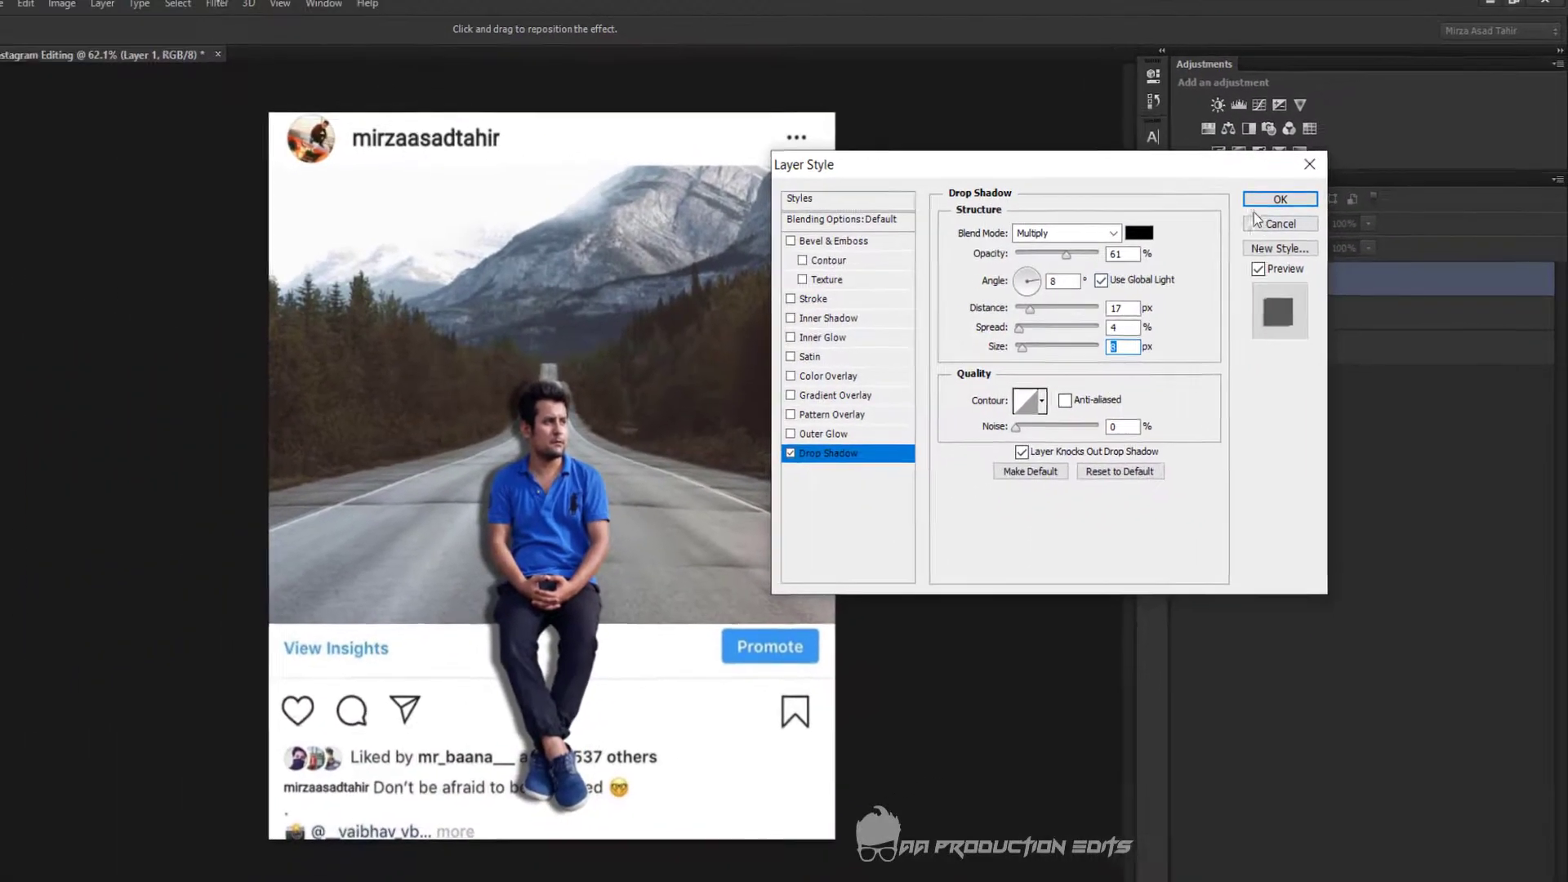
{"action": "left_click", "coordinate": [1280, 199]}
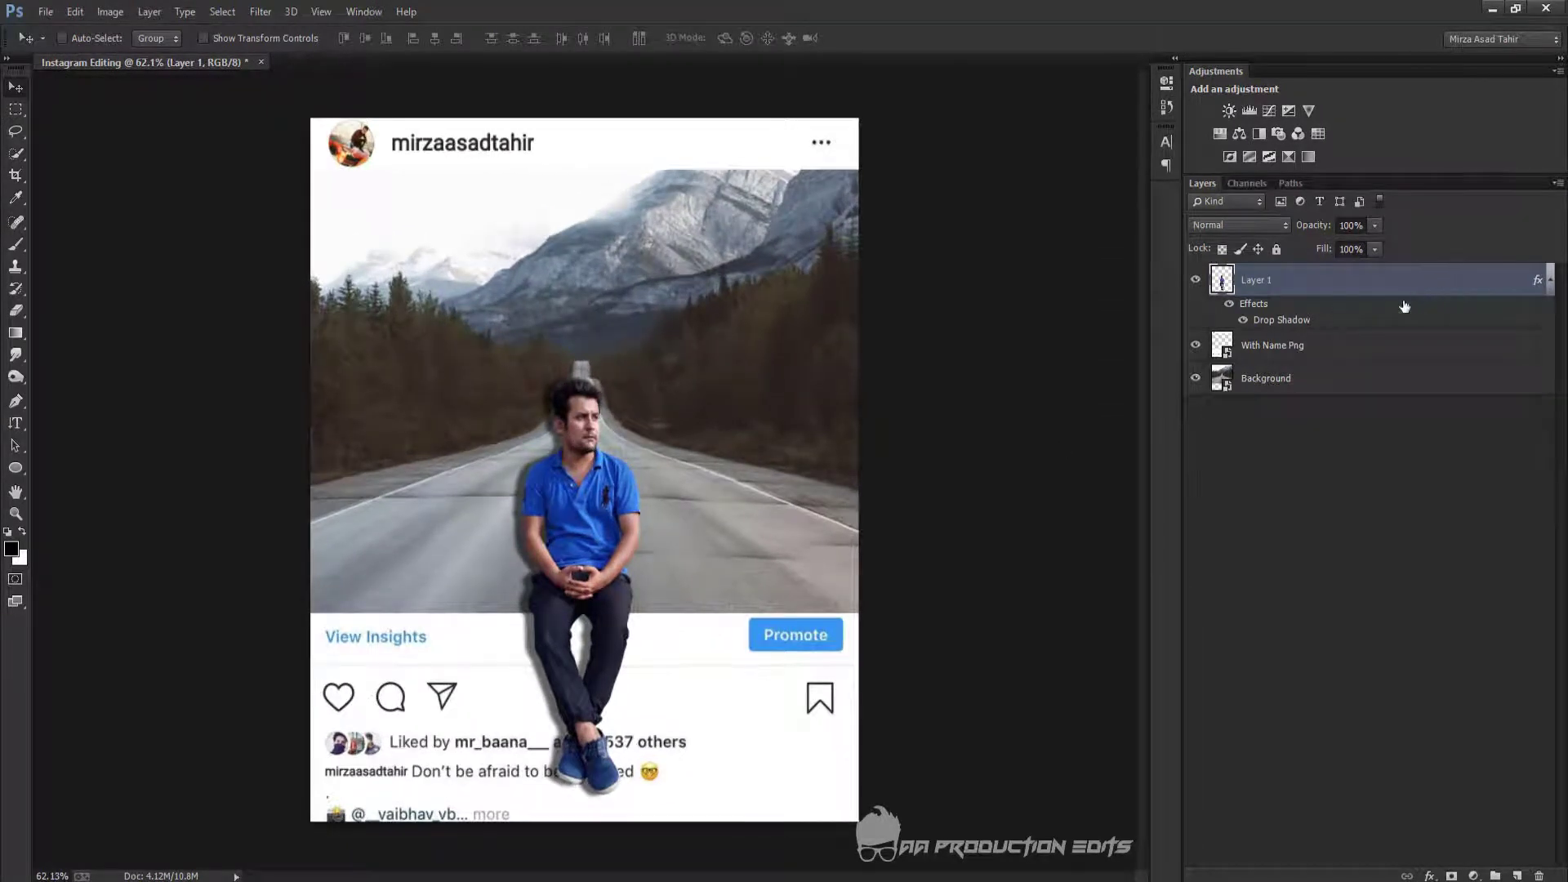
Separate Layer 1's drop shadow effect into its own layer
{"action": "right_click", "coordinate": [1539, 283]}
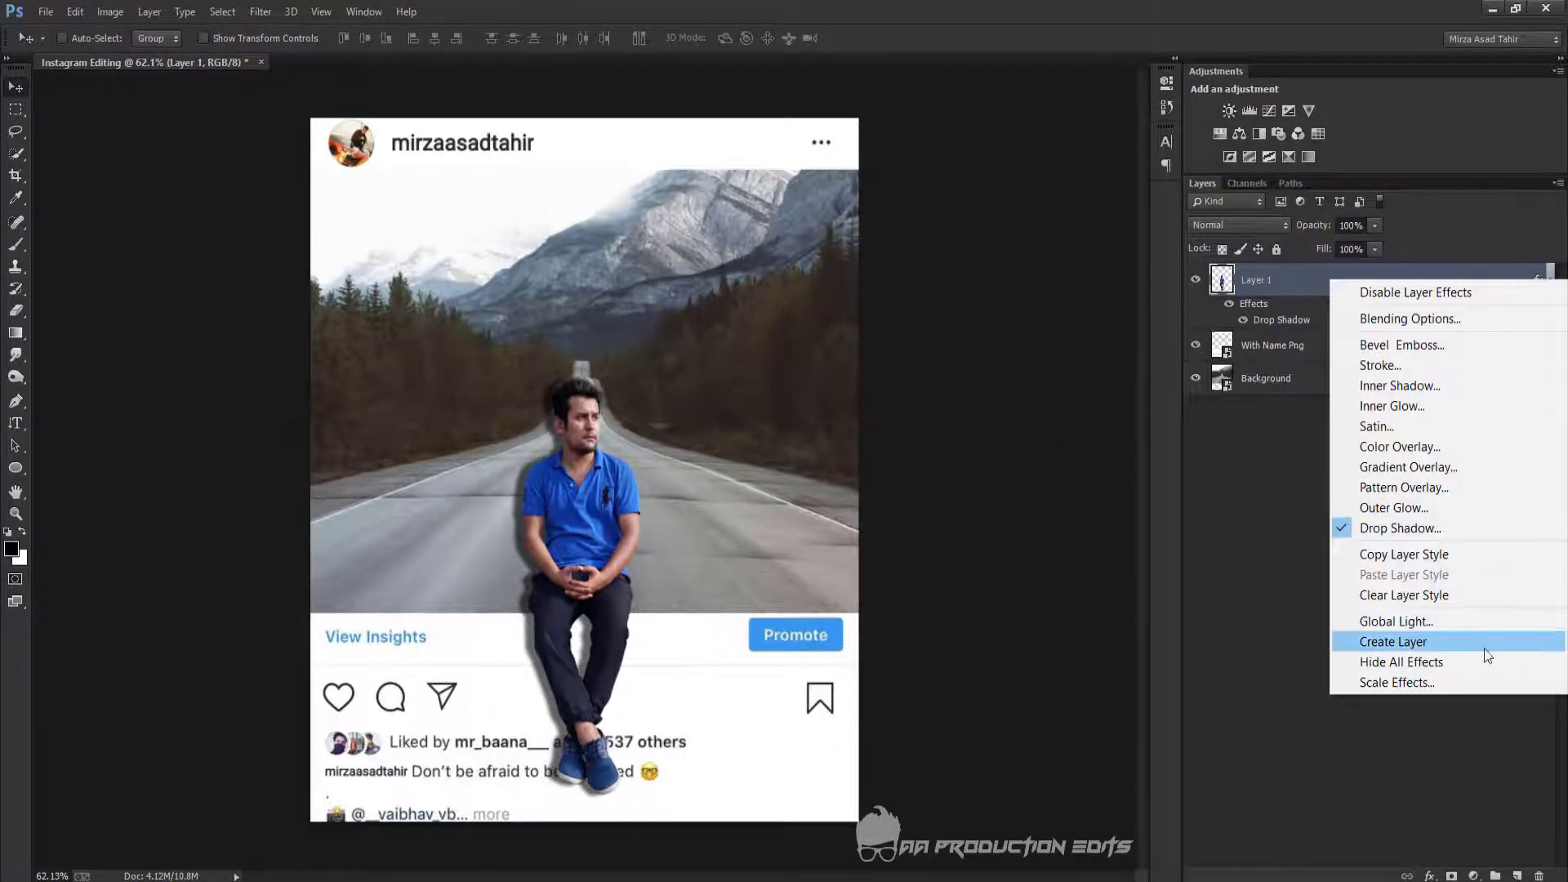
{"action": "left_click", "coordinate": [1416, 643]}
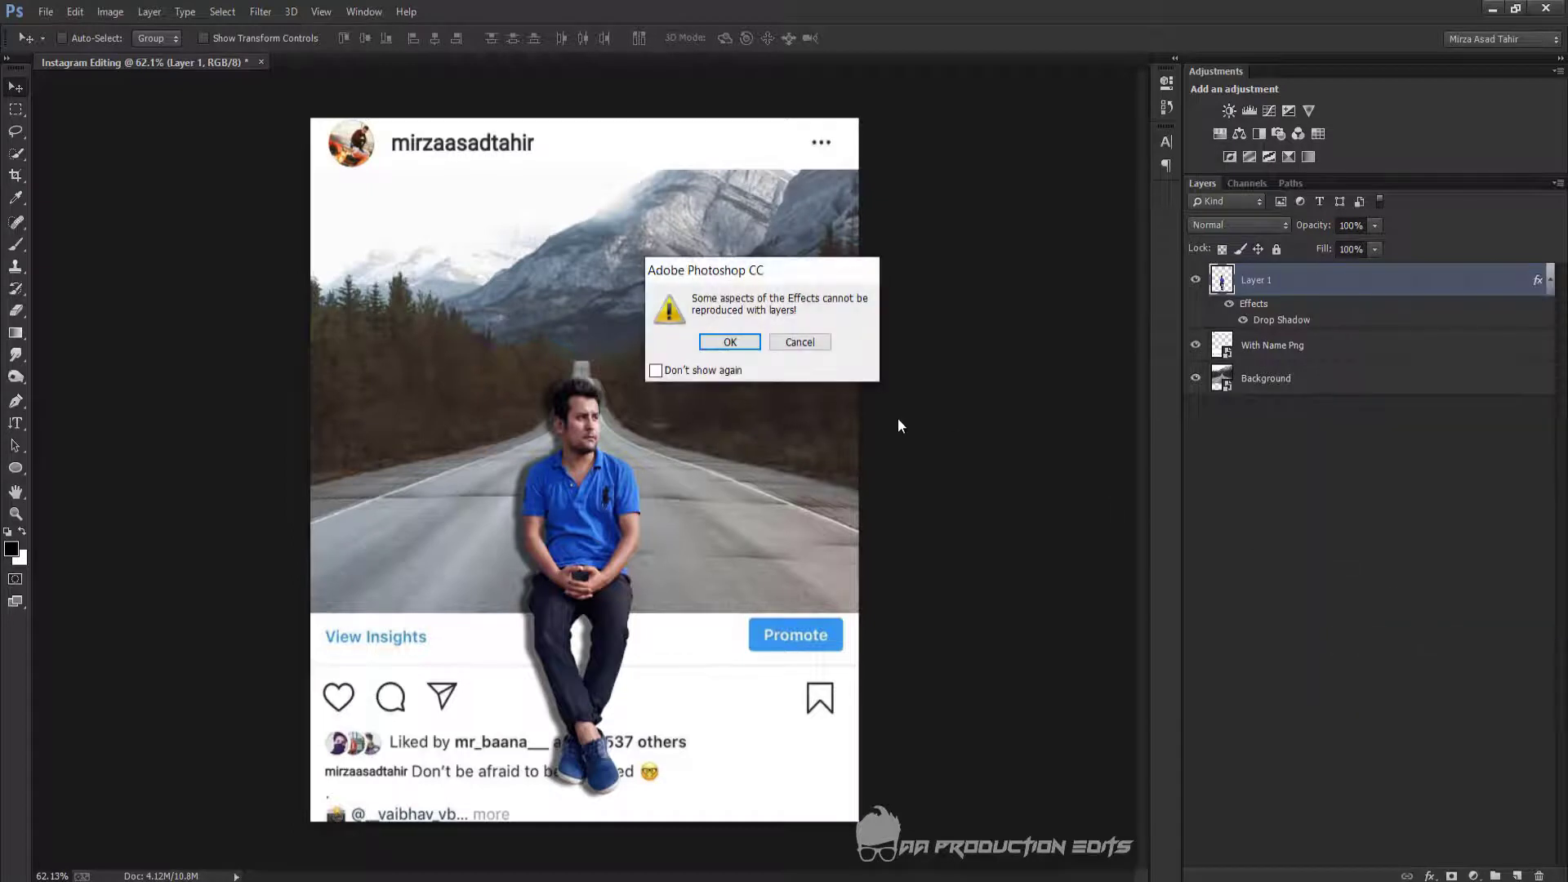
{"action": "left_click", "coordinate": [740, 350]}
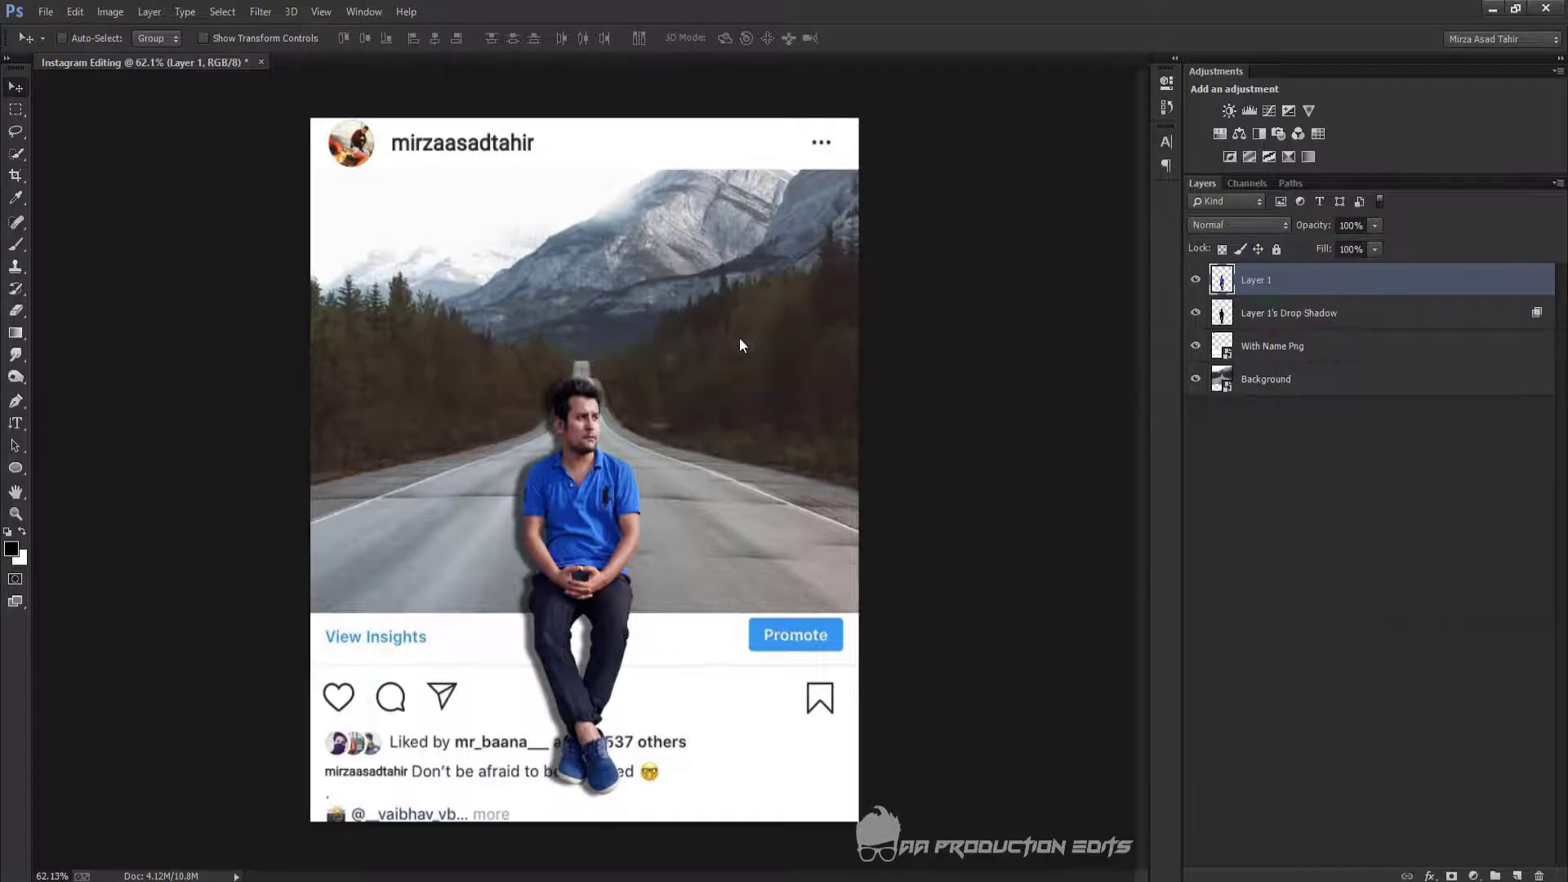
Clip the drop shadow layer to With Name Png so the shadow falls only on the post frame
{"action": "left_click", "coordinate": [1338, 319]}
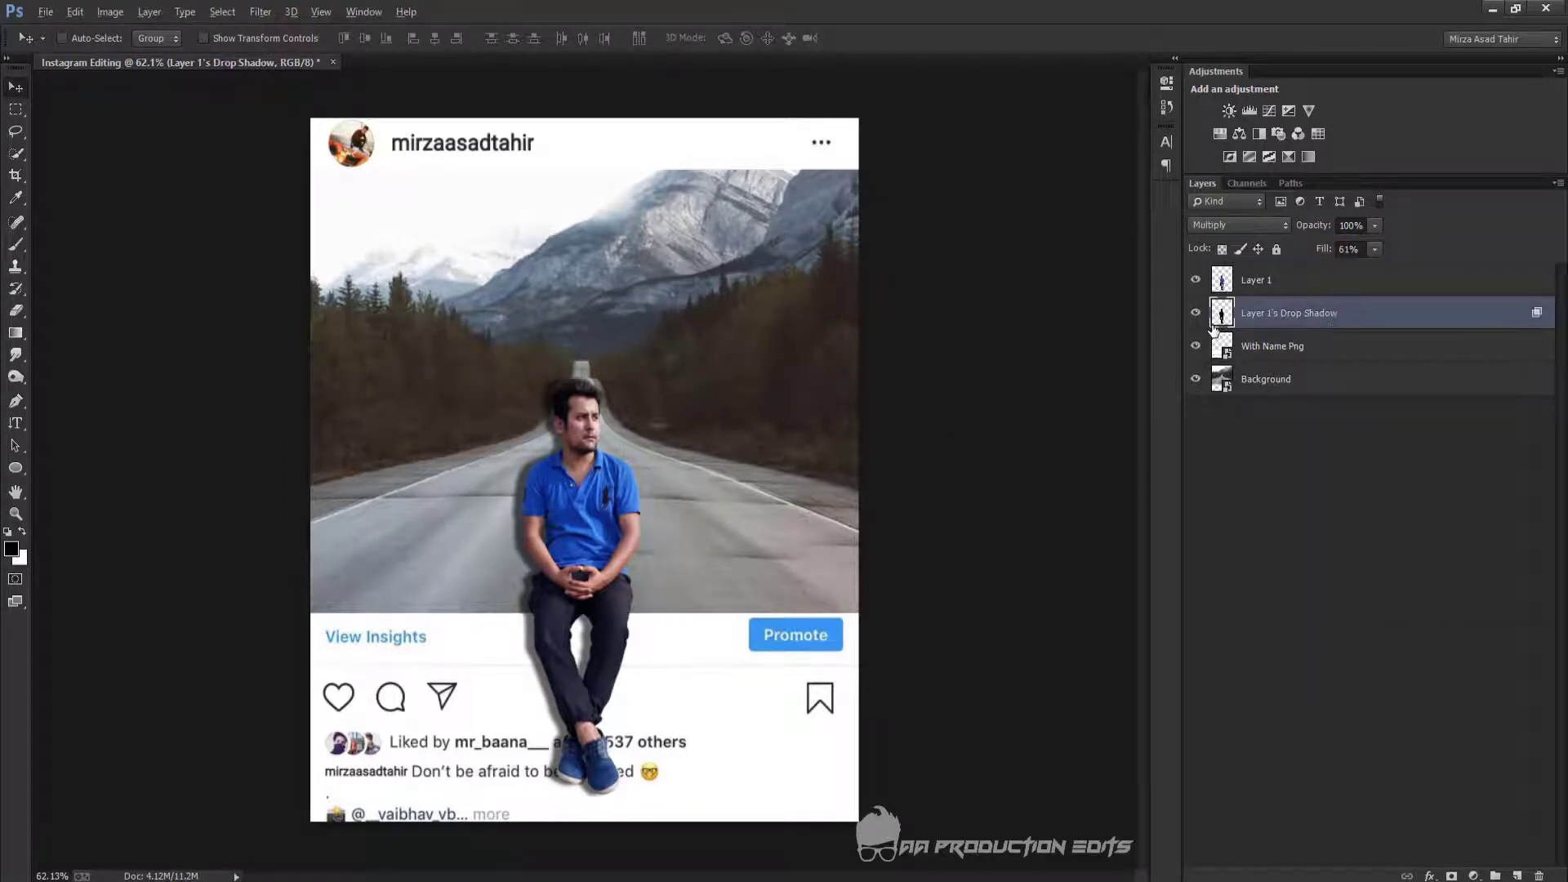
{"action": "right_click", "coordinate": [1285, 314]}
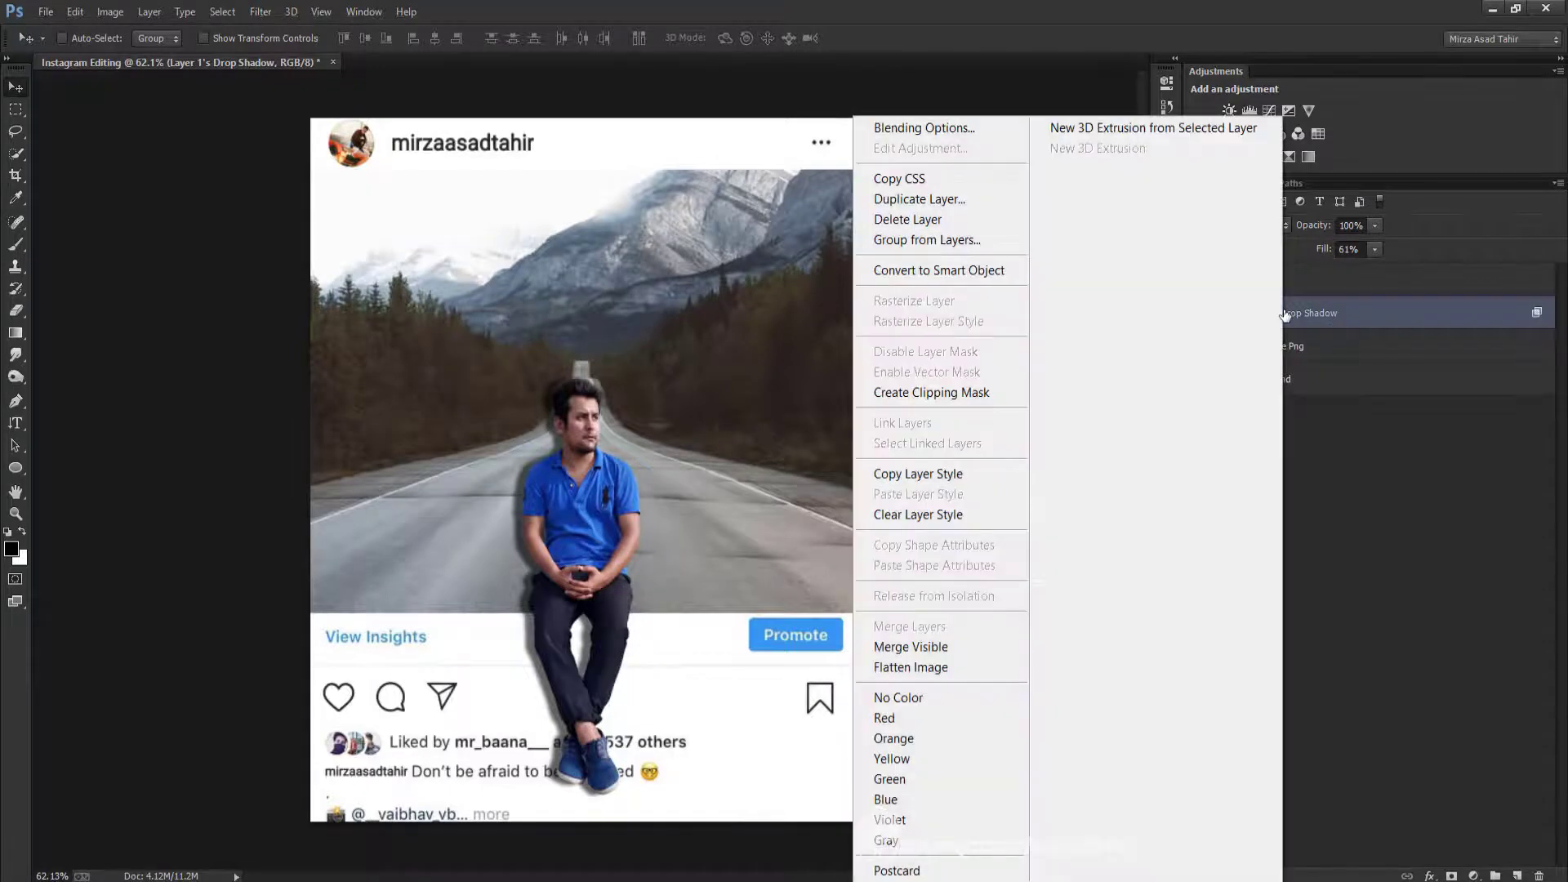
{"action": "left_click", "coordinate": [980, 395]}
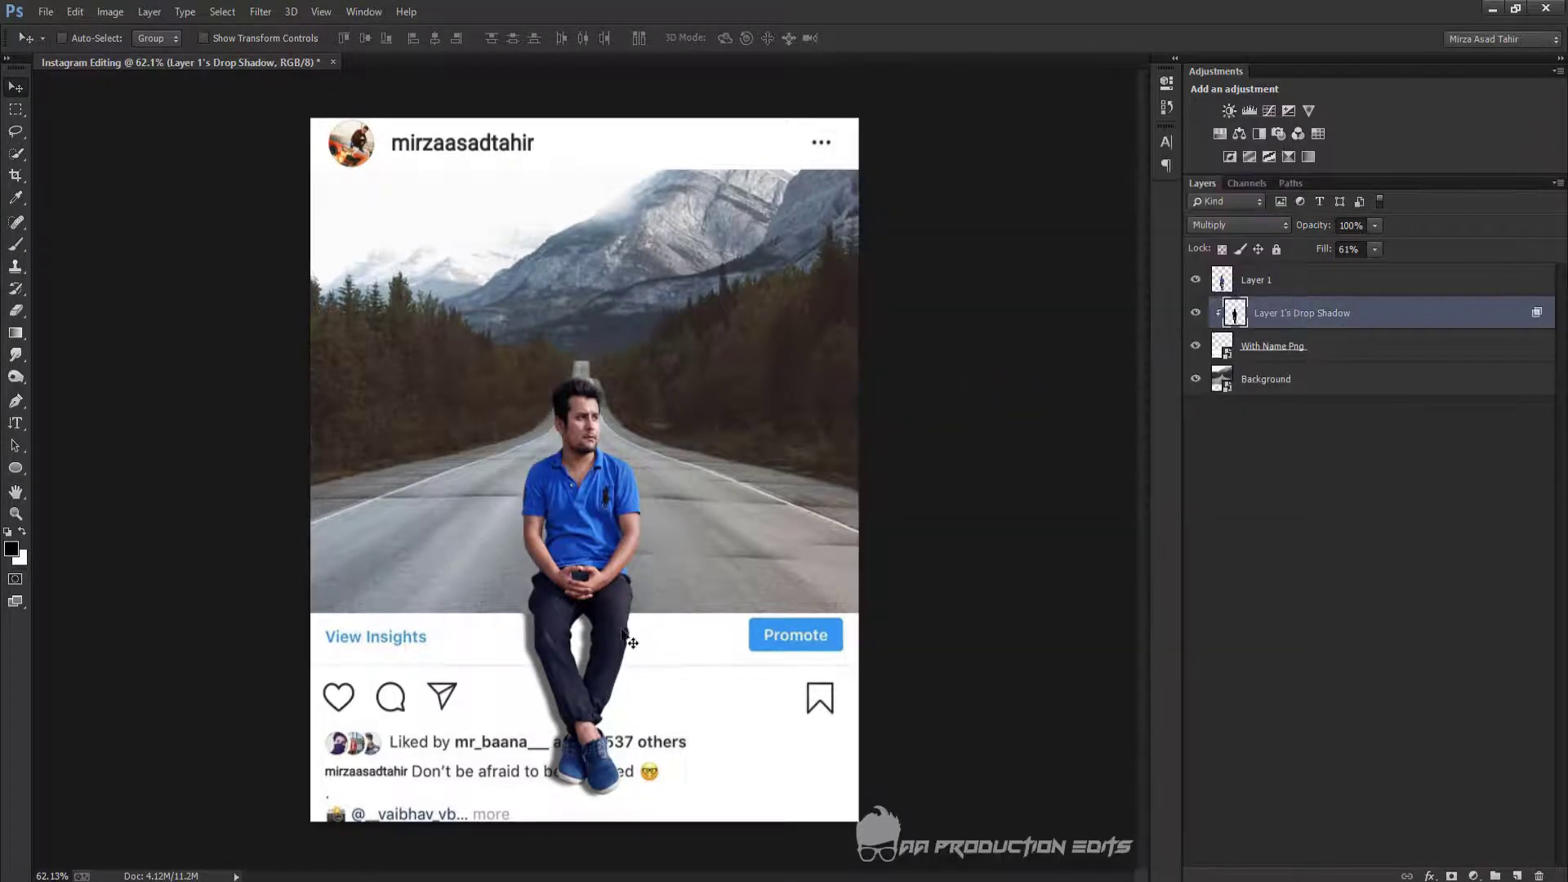
{"action": "scroll", "coordinate": [581, 652], "scroll_direction": "up", "scroll_amount": 1}
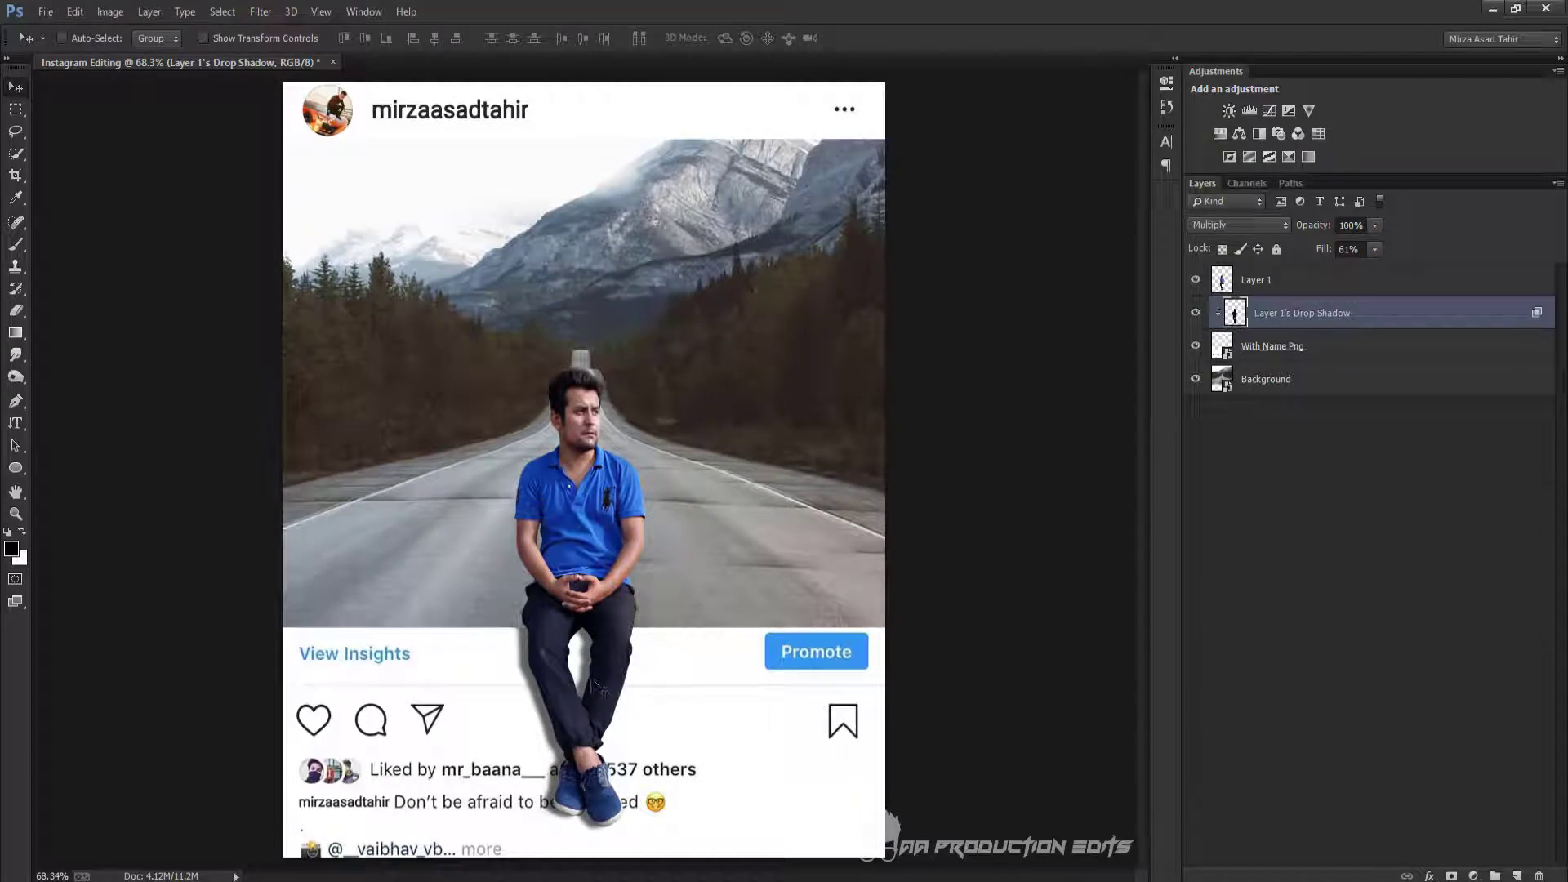
{"action": "mouse_move", "coordinate": [593, 683]}
{"action": "left_mouse_down"}
{"action": "mouse_move", "coordinate": [607, 684]}
{"action": "mouse_move", "coordinate": [594, 683]}
{"action": "left_mouse_up"}
{"action": "scroll", "coordinate": [584, 643], "scroll_direction": "down", "scroll_amount": 2}
{"action": "scroll", "coordinate": [584, 643], "scroll_direction": "up", "scroll_amount": 2}
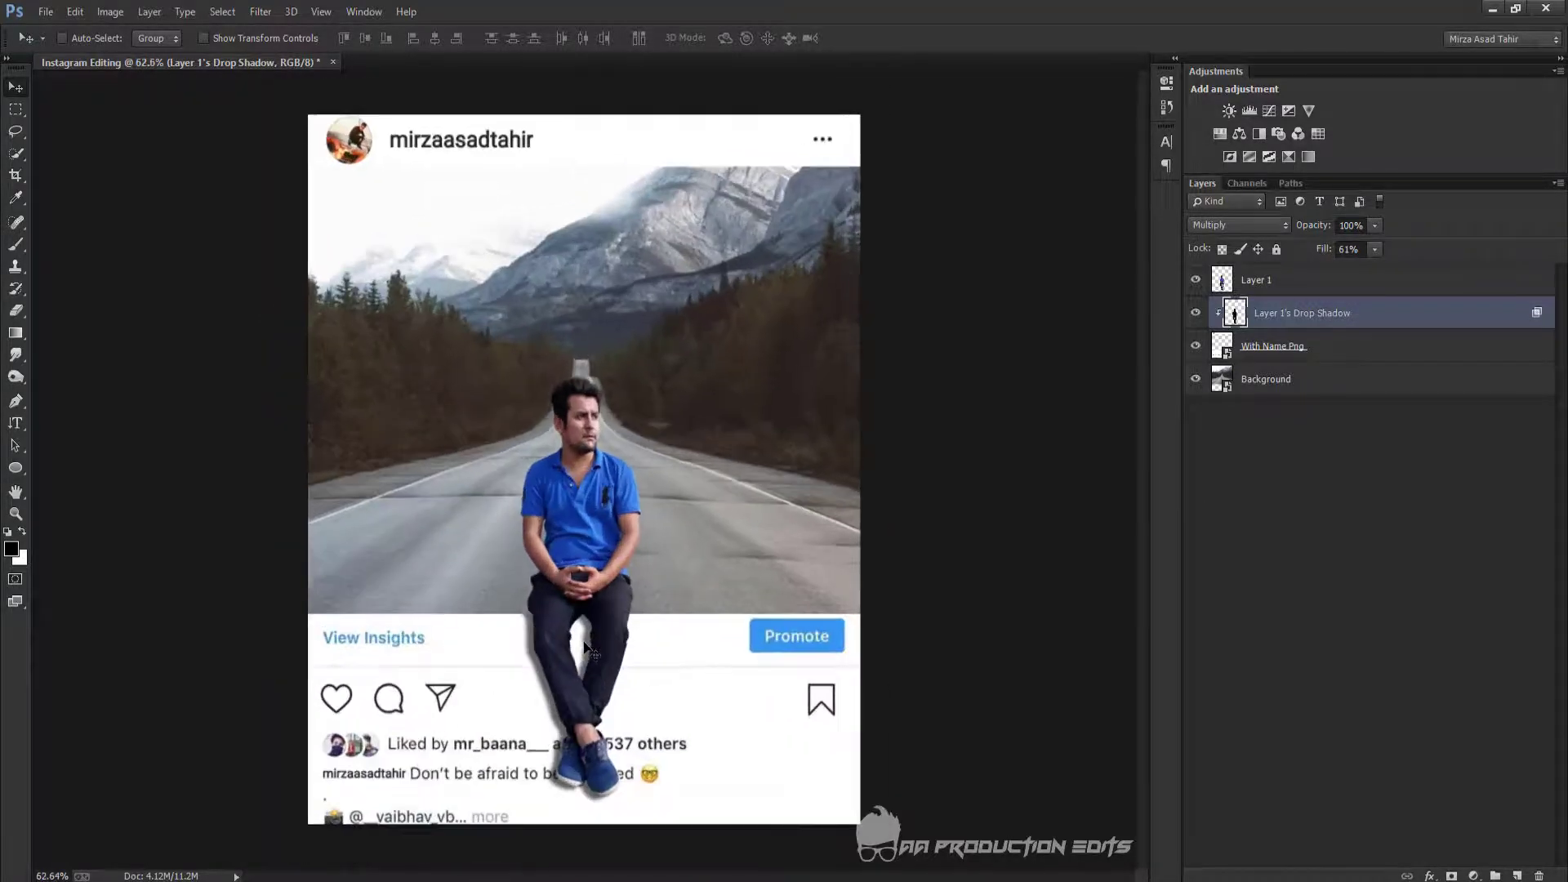
{"action": "scroll", "coordinate": [572, 621], "scroll_direction": "down", "scroll_amount": 1}
{"action": "scroll", "coordinate": [572, 621], "scroll_direction": "up", "scroll_amount": 1}
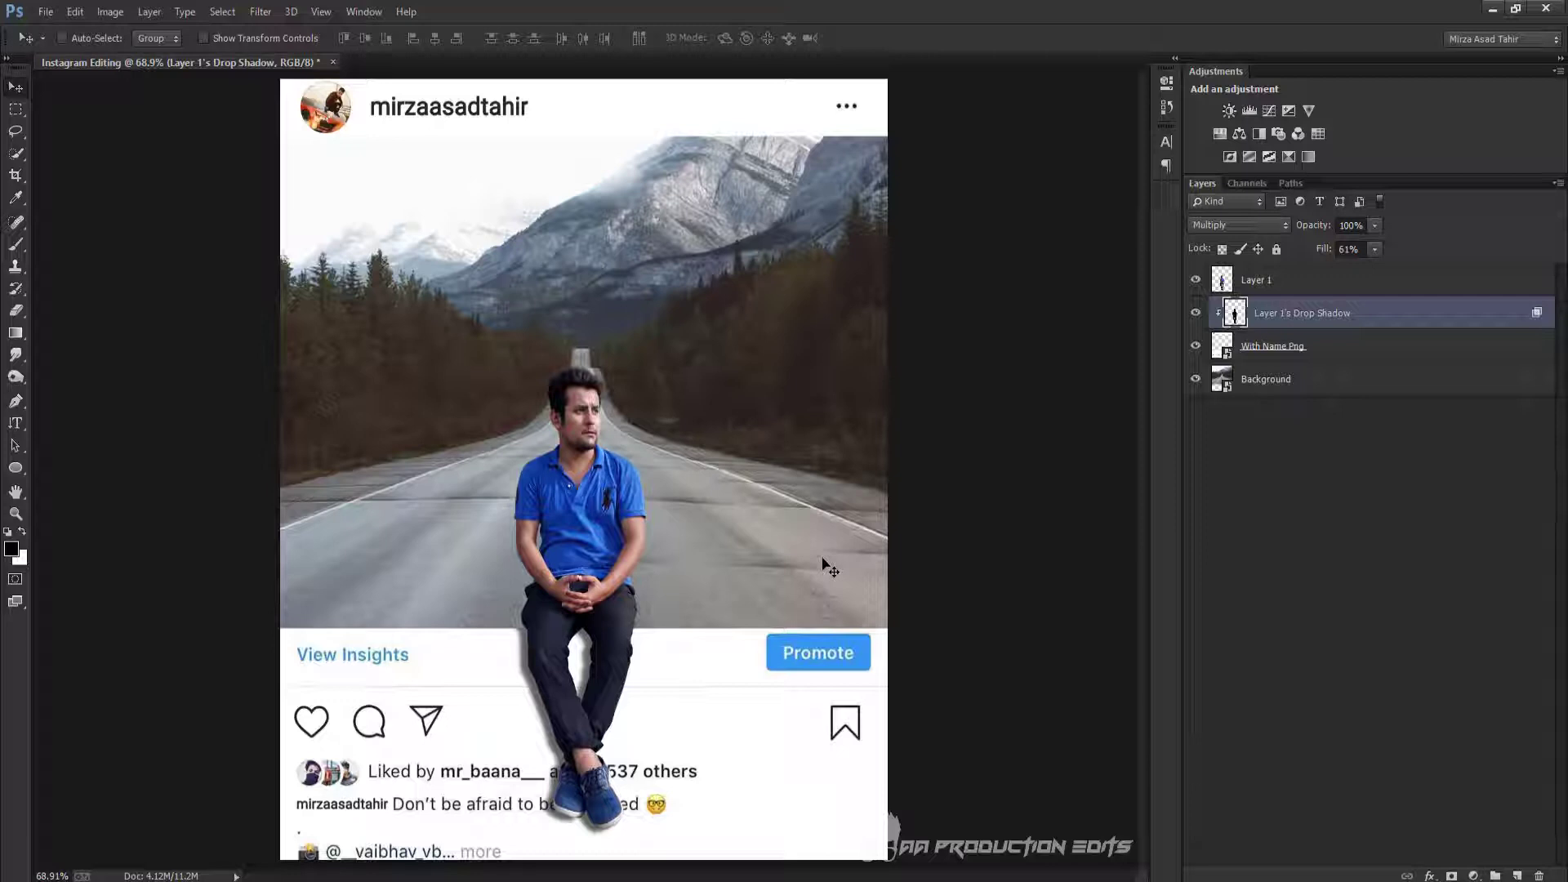
Create a new layer directly above Background and set the Brush tool's size to 30 px
{"action": "left_click", "coordinate": [1313, 382]}
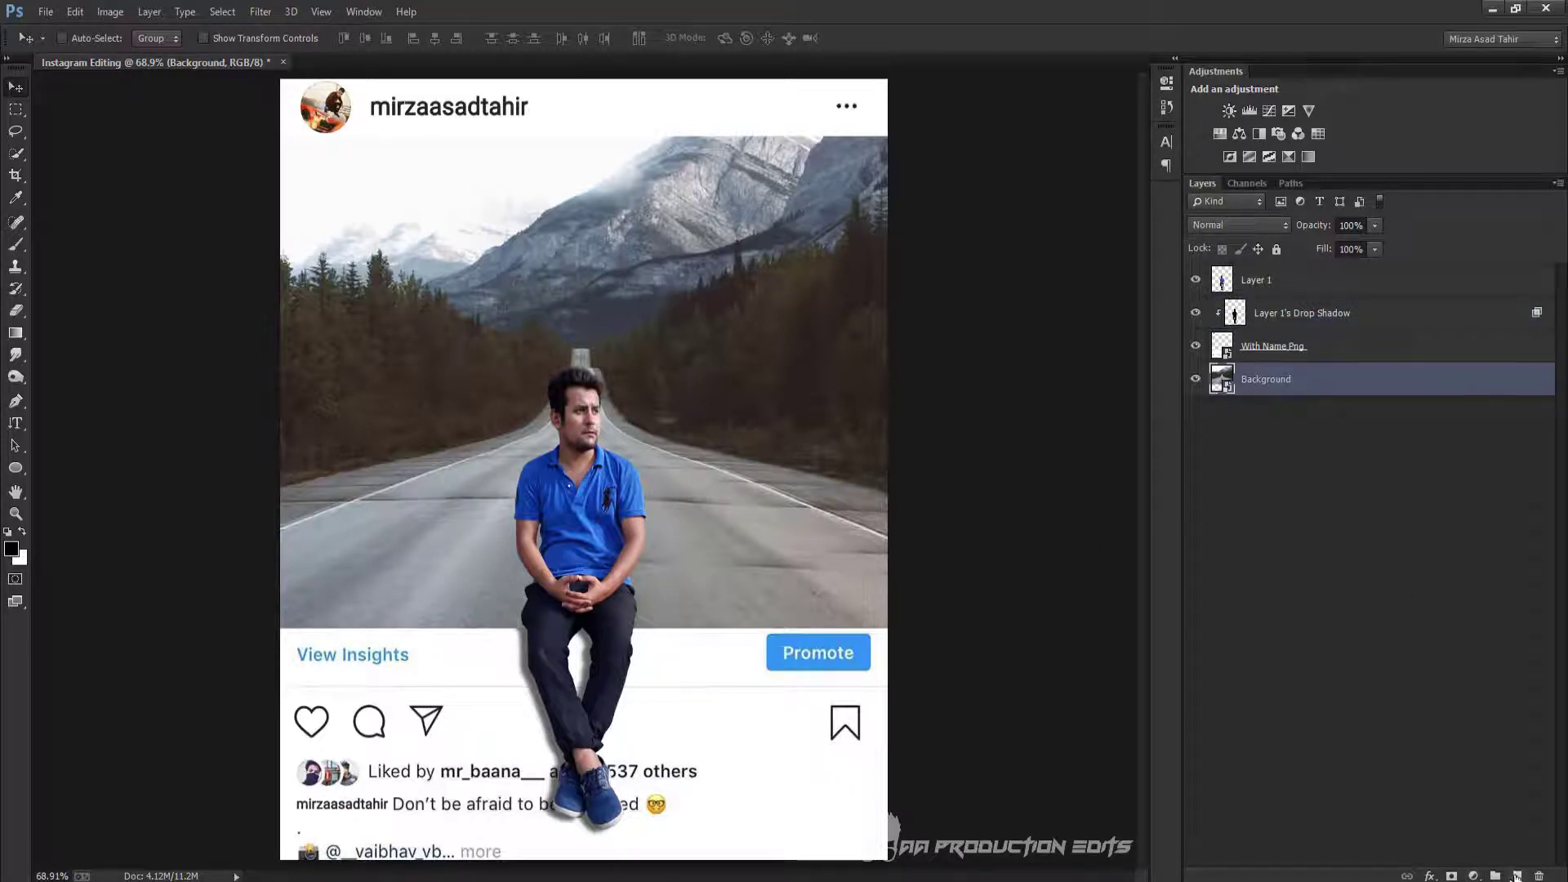
{"action": "left_click", "coordinate": [1516, 876]}
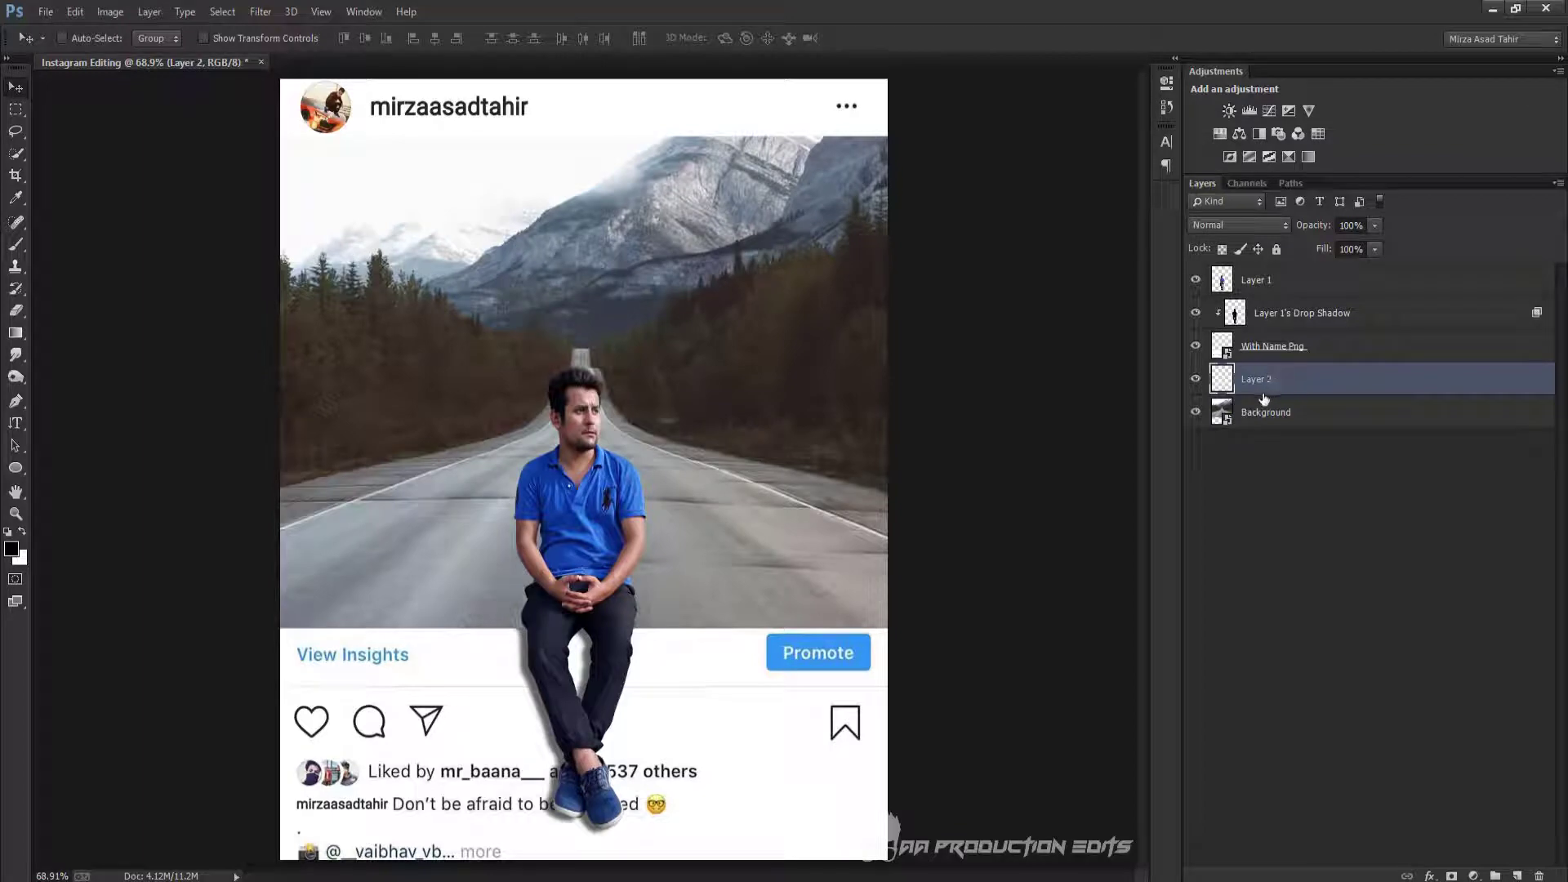
{"action": "left_click", "coordinate": [16, 244]}
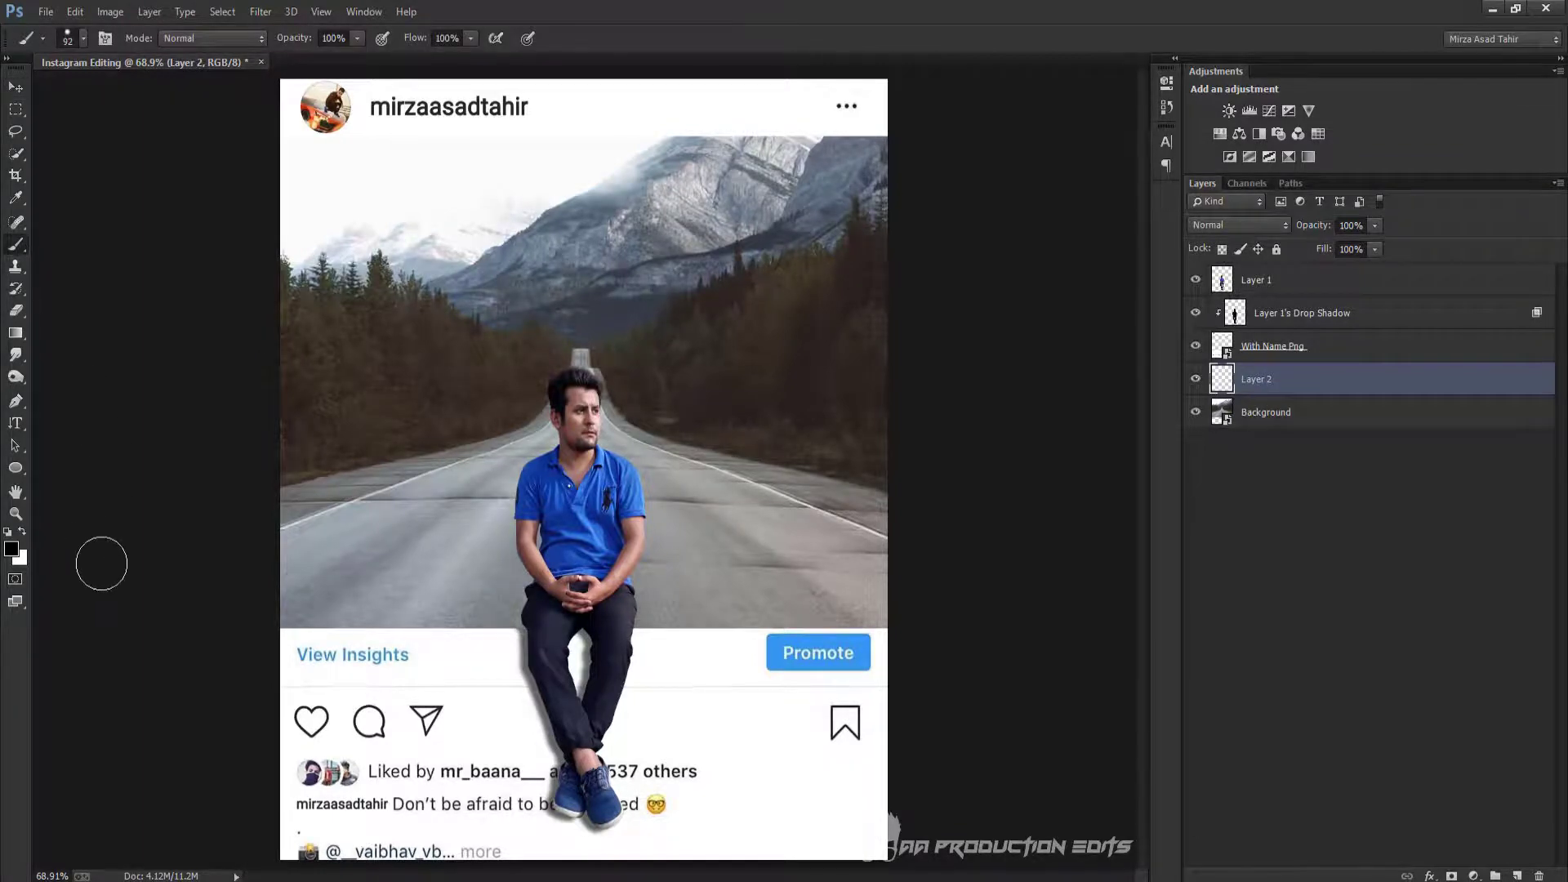
{"action": "scroll", "coordinate": [555, 556], "scroll_direction": "up", "scroll_amount": 5}
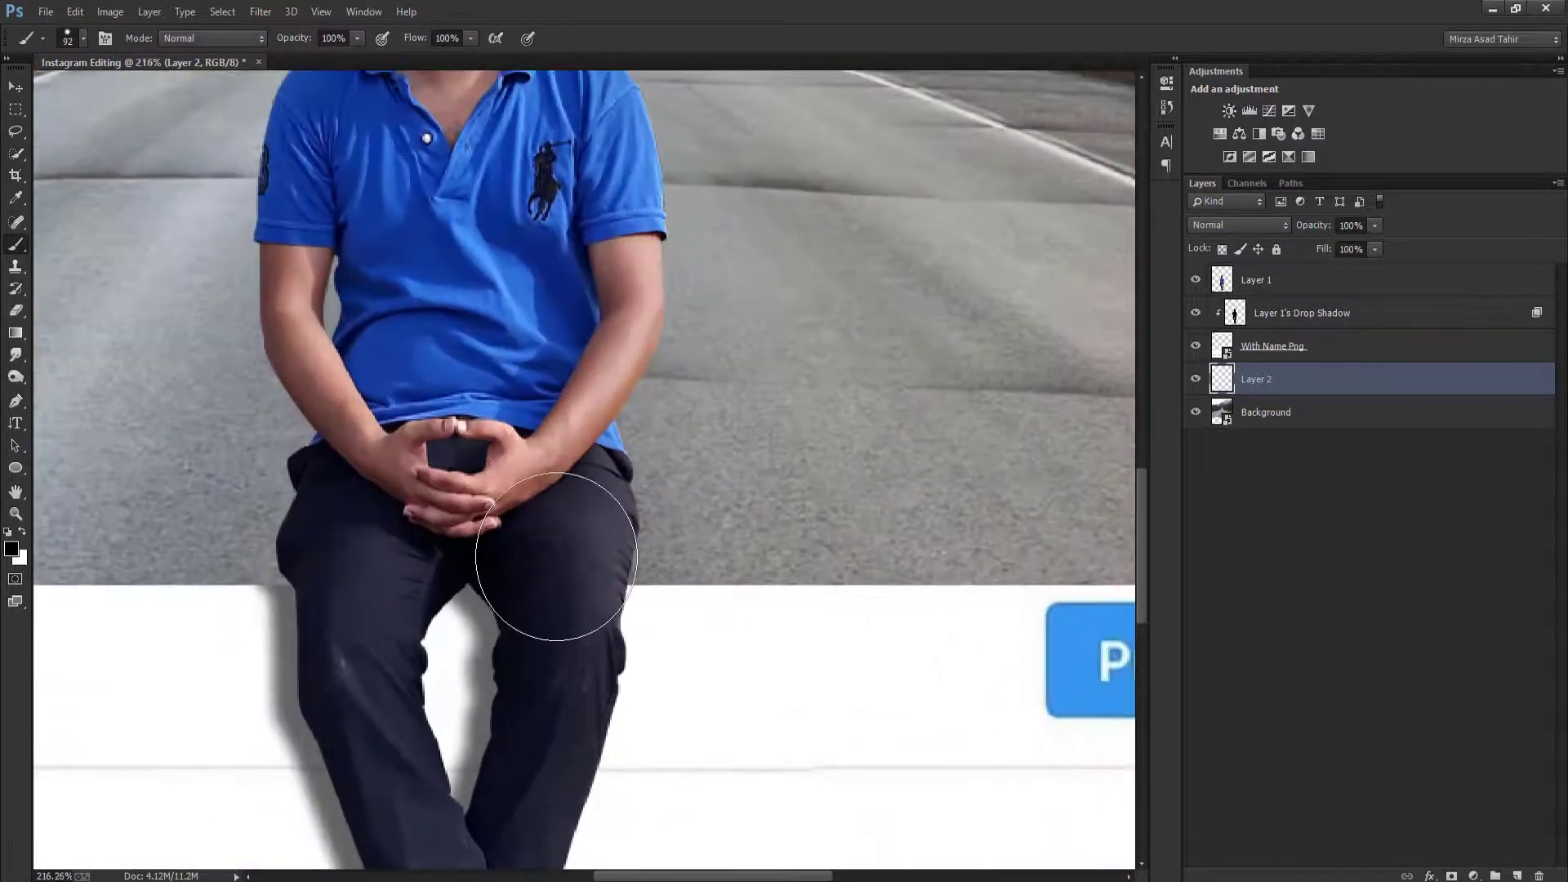
{"action": "key", "text": "bracketleft"}
{"action": "key", "text": "bracketleft"}
{"action": "key", "text": "bracketleft"}
{"action": "key", "text": "bracketleft"}
{"action": "key", "text": "bracketleft"}
{"action": "key", "text": "bracketleft"}
{"action": "key", "text": "bracketleft"}
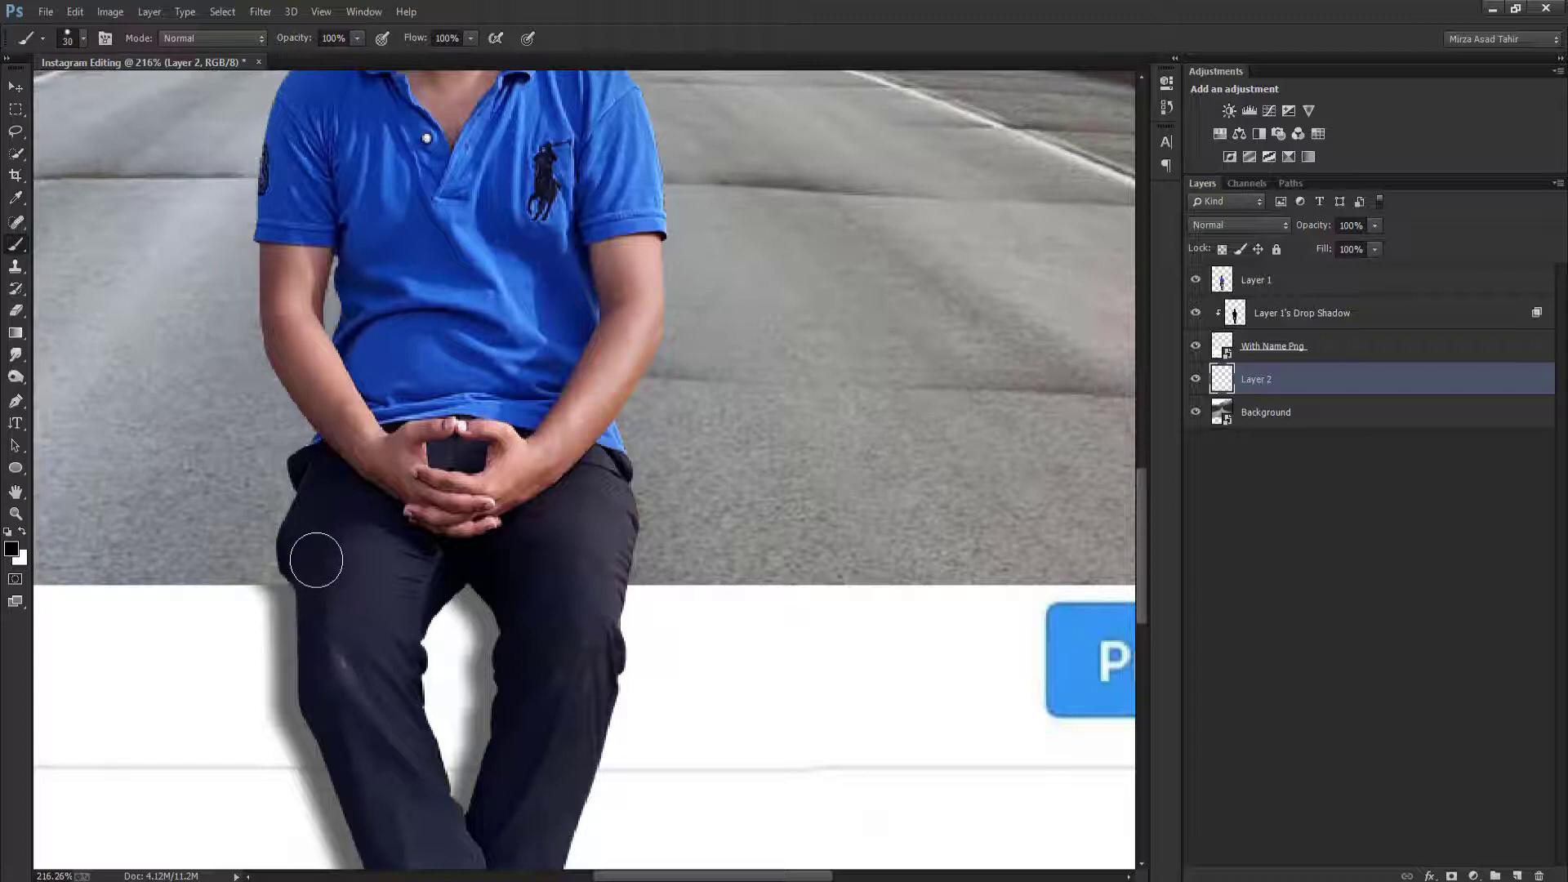
Paint black shadow with a soft round brush on Layer 2 along both sides of the seated man's hips, above the white frame edge
{"action": "left_click_drag", "start_coordinate": [301, 553], "coordinate": [290, 559]}
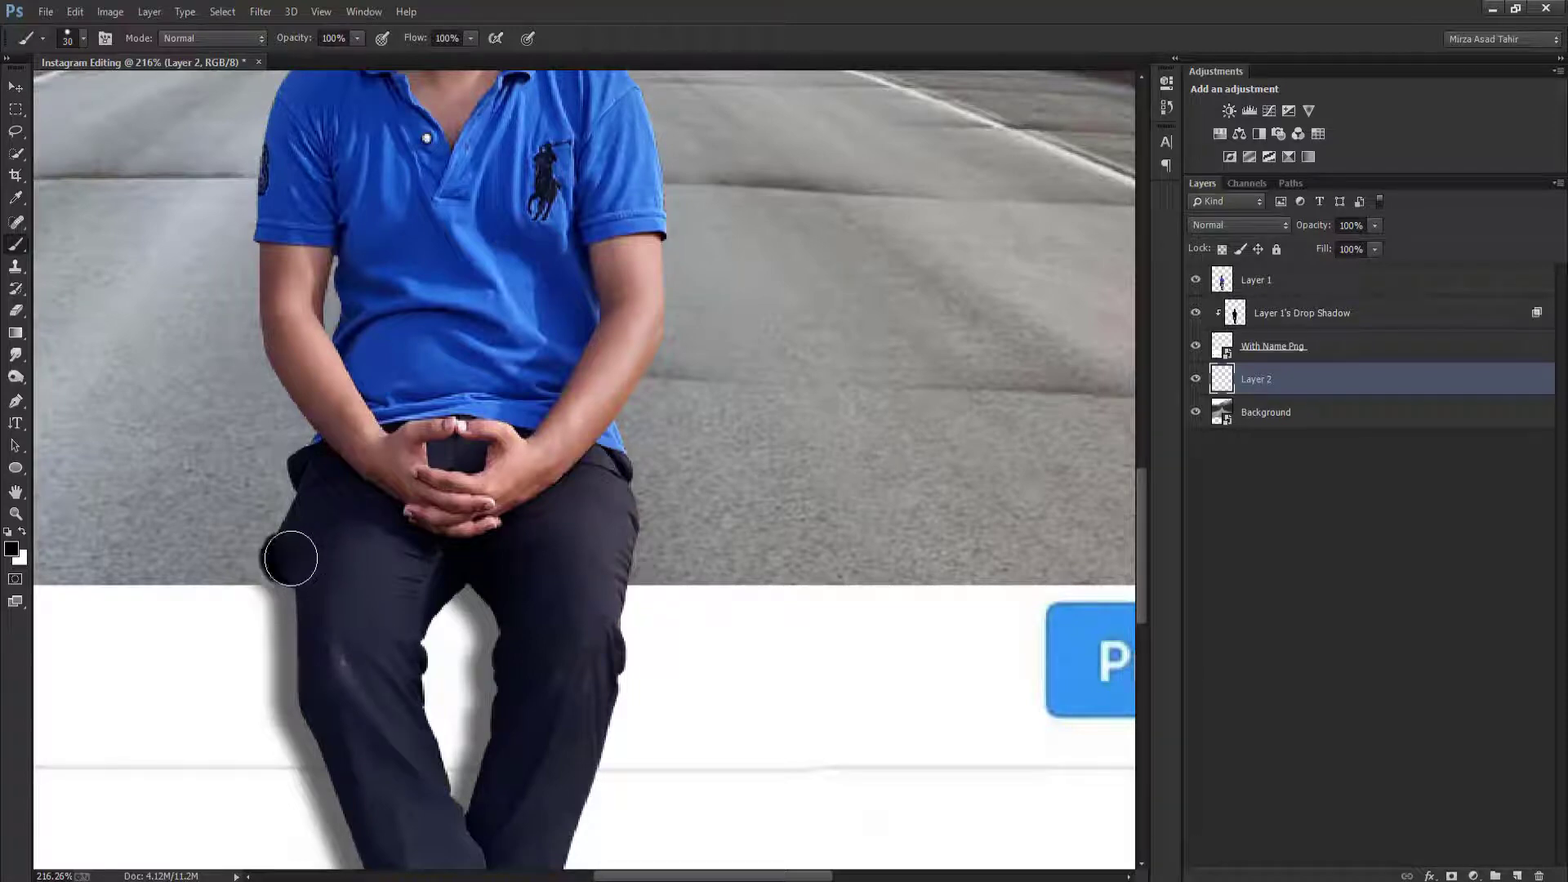
{"action": "right_click", "coordinate": [319, 535]}
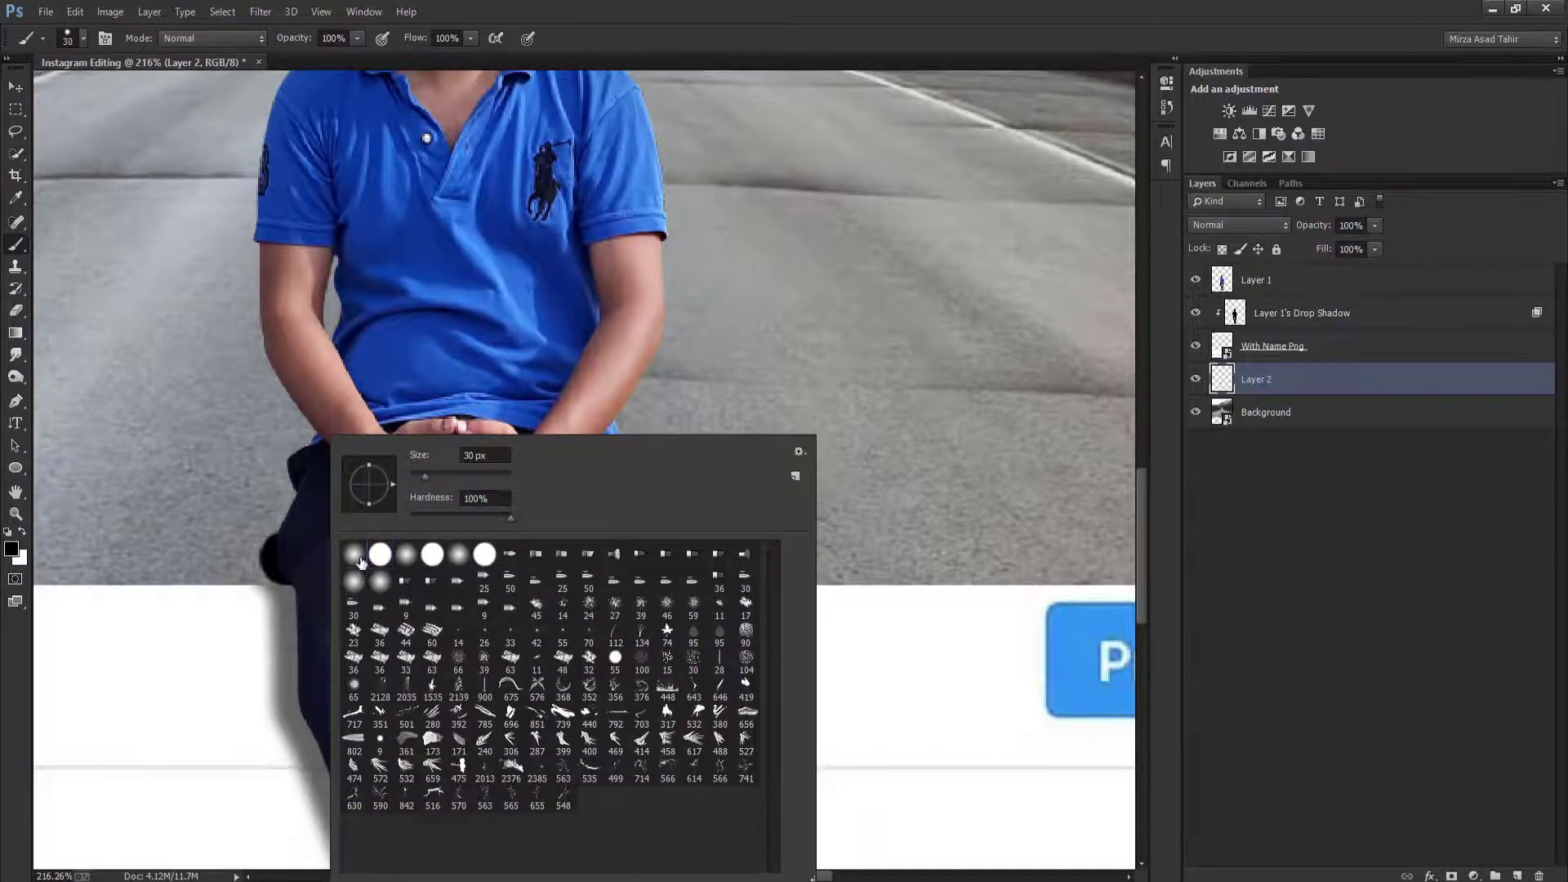
{"action": "left_click", "coordinate": [361, 562]}
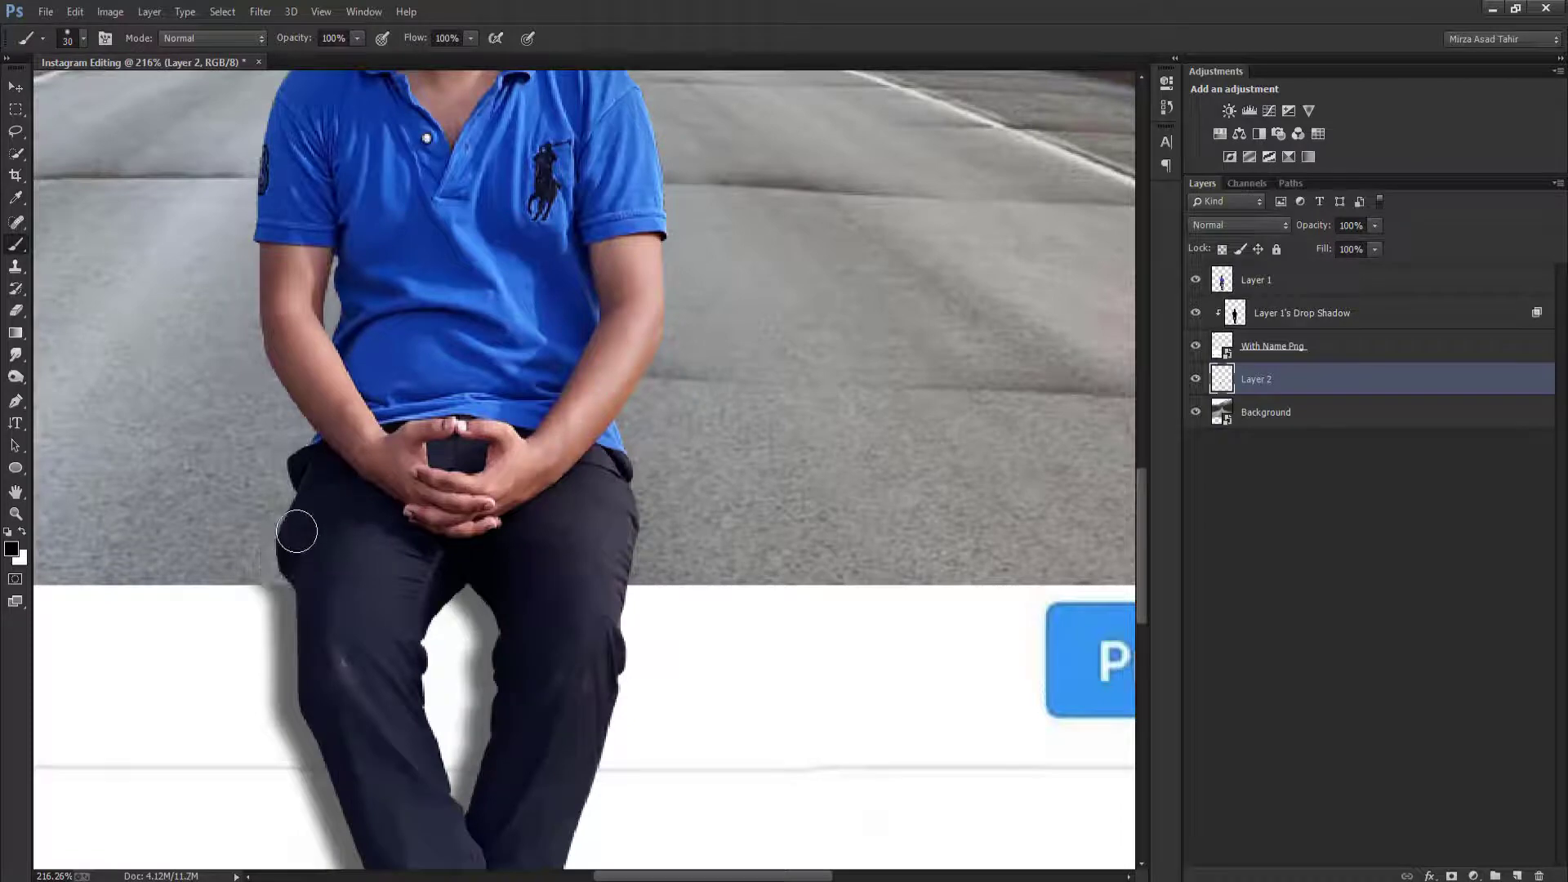
{"action": "mouse_move", "coordinate": [297, 532]}
{"action": "left_mouse_down"}
{"action": "mouse_move", "coordinate": [286, 578]}
{"action": "mouse_move", "coordinate": [315, 589]}
{"action": "mouse_move", "coordinate": [304, 557]}
{"action": "mouse_move", "coordinate": [344, 453]}
{"action": "left_mouse_up"}
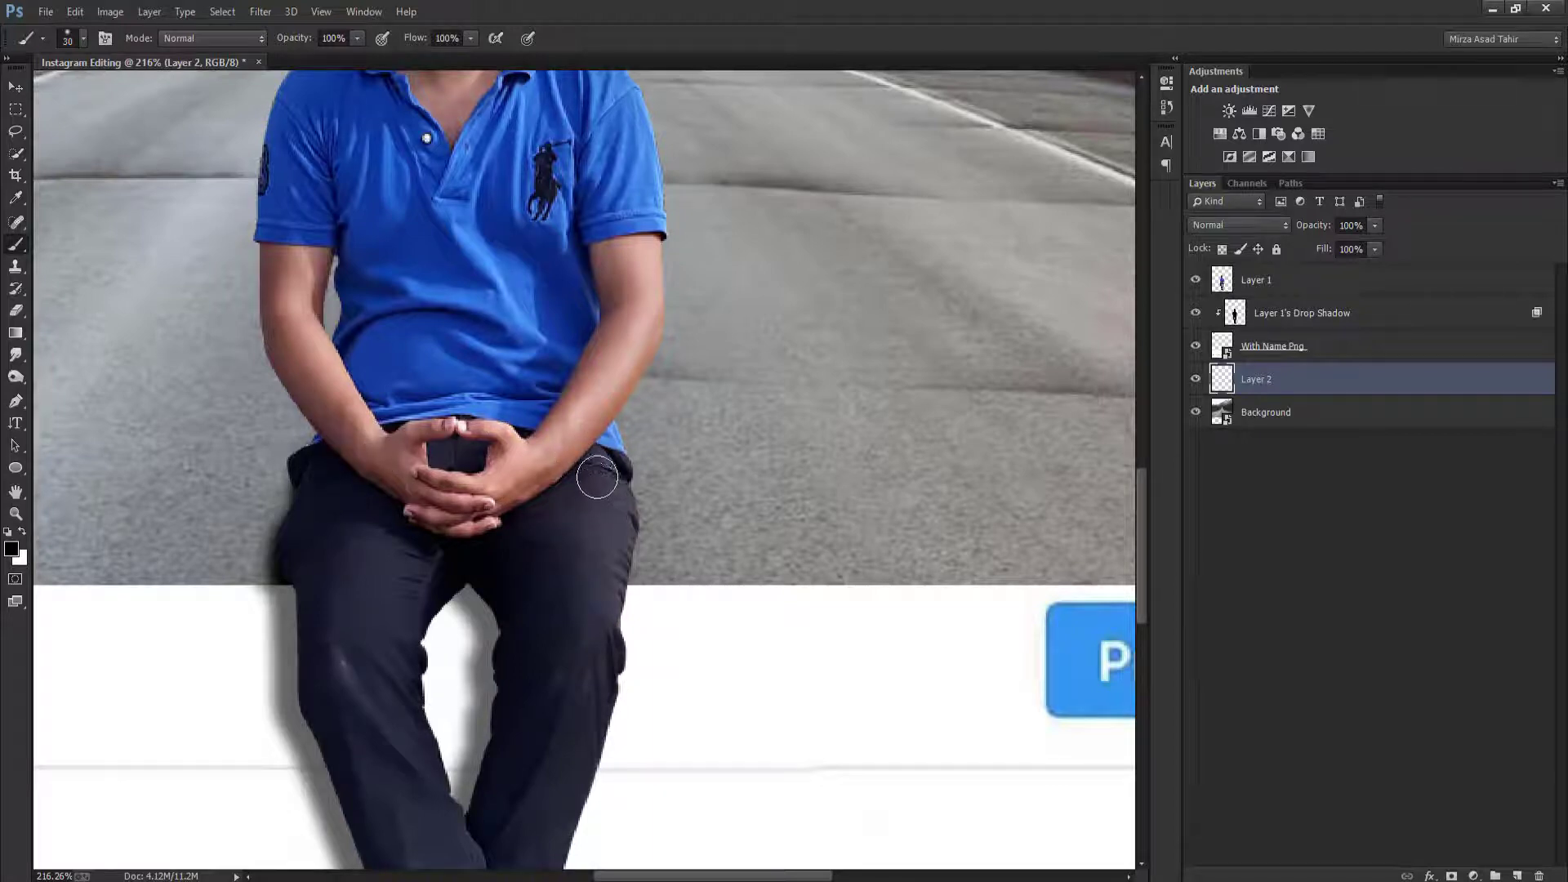
{"action": "mouse_move", "coordinate": [597, 477]}
{"action": "left_mouse_down"}
{"action": "mouse_move", "coordinate": [616, 518]}
{"action": "mouse_move", "coordinate": [596, 571]}
{"action": "mouse_move", "coordinate": [616, 525]}
{"action": "mouse_move", "coordinate": [606, 476]}
{"action": "mouse_move", "coordinate": [614, 574]}
{"action": "left_mouse_up"}
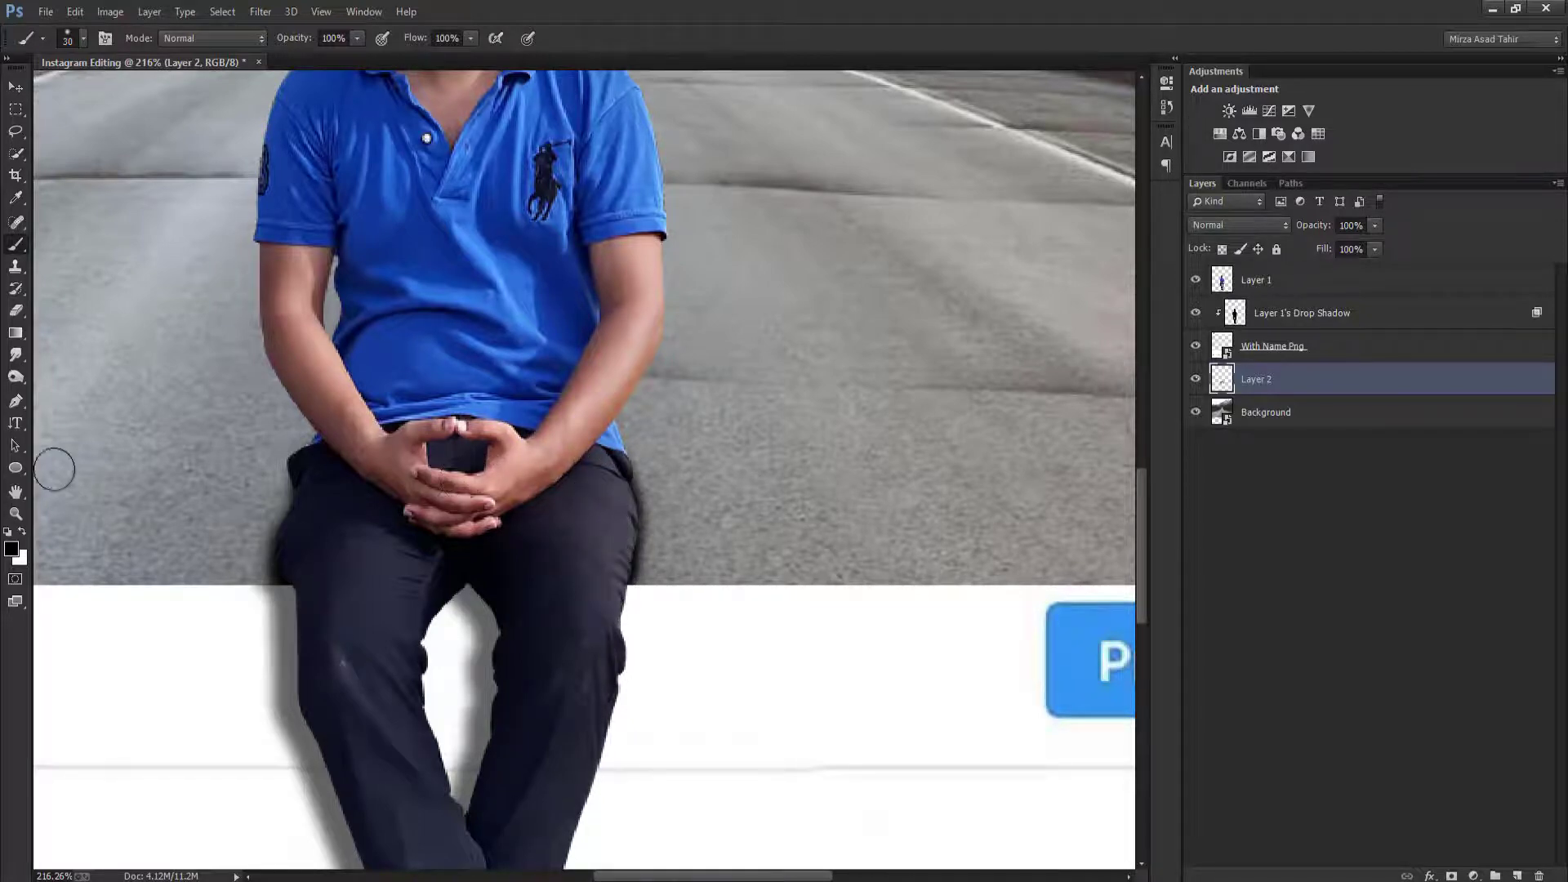
Set up the Eraser tool with a soft round tip at 50 px for Layer 2
{"action": "left_click_drag", "start_coordinate": [15, 310], "coordinate": [82, 304]}
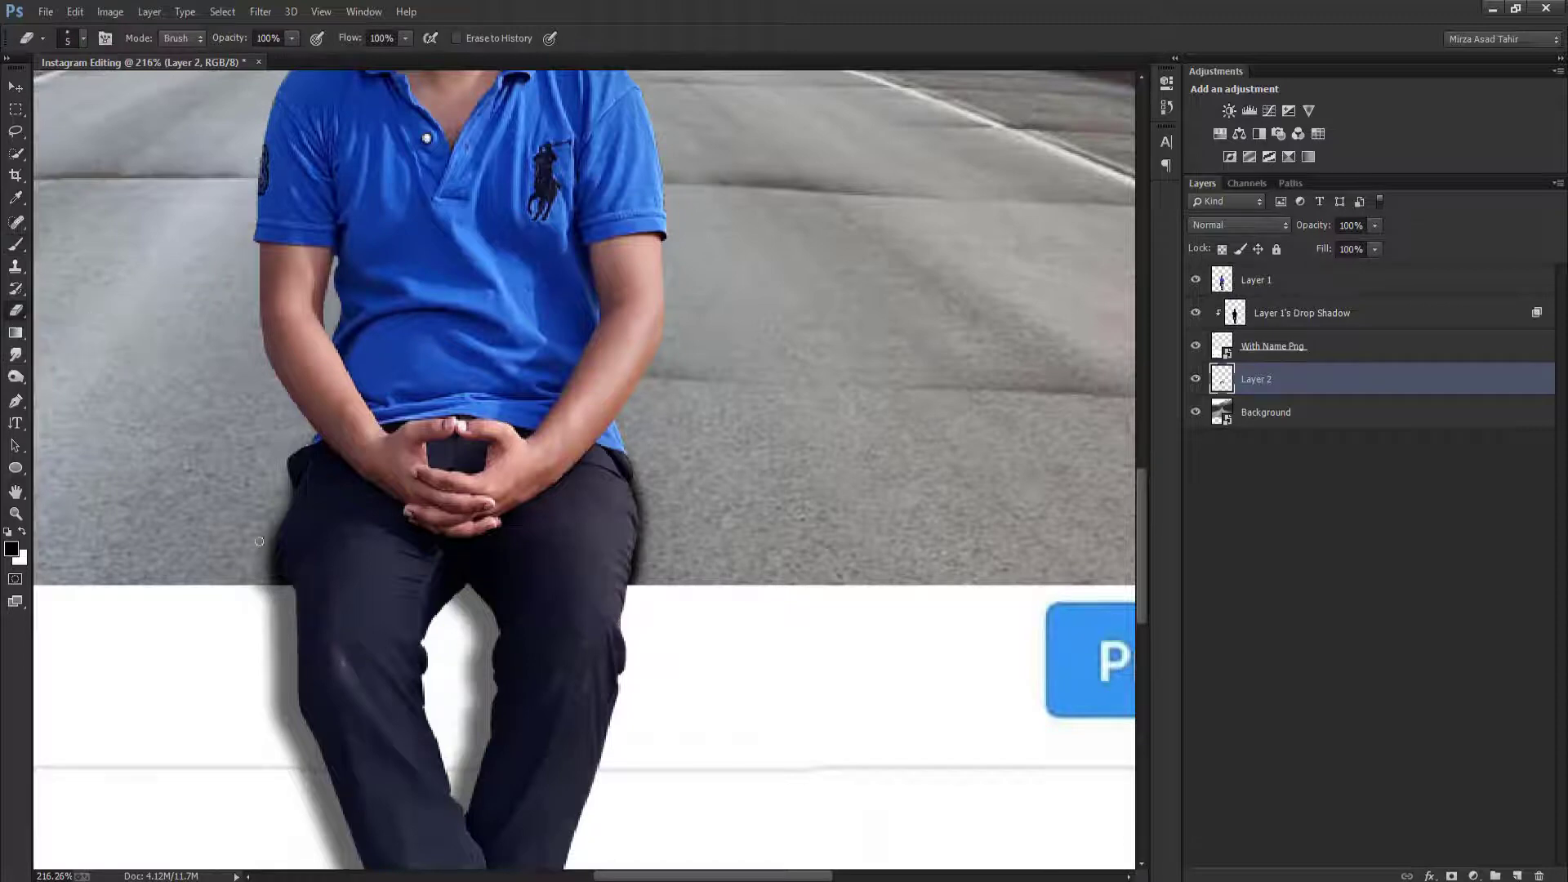
{"action": "key", "text": "bracketright"}
{"action": "key", "text": "bracketright"}
{"action": "key", "text": "bracketright"}
{"action": "key", "text": "bracketright"}
{"action": "key", "text": "bracketright"}
{"action": "key", "text": "bracketright"}
{"action": "key", "text": "bracketright"}
{"action": "key", "text": "bracketright"}
{"action": "key", "text": "bracketright"}
{"action": "right_click", "coordinate": [196, 518]}
{"action": "double_click", "coordinate": [228, 556]}
{"action": "key", "text": "bracketright"}
{"action": "key", "text": "bracketleft"}
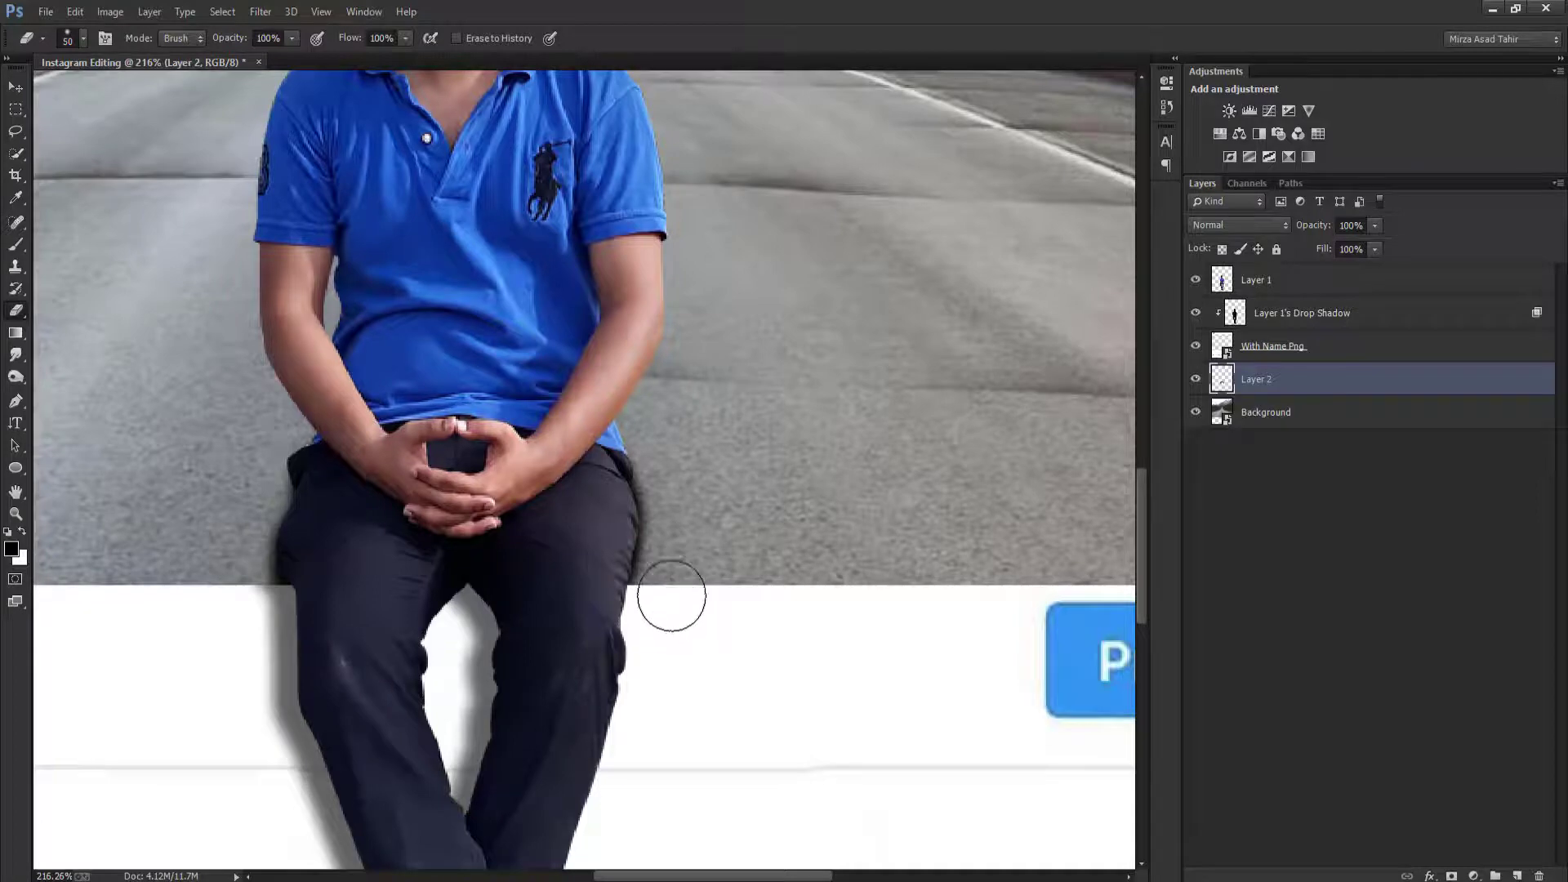
Check the drop shadow layer's fill and set Layer 2's fill to the same 61%
{"action": "scroll", "coordinate": [733, 410], "scroll_direction": "down", "scroll_amount": 2}
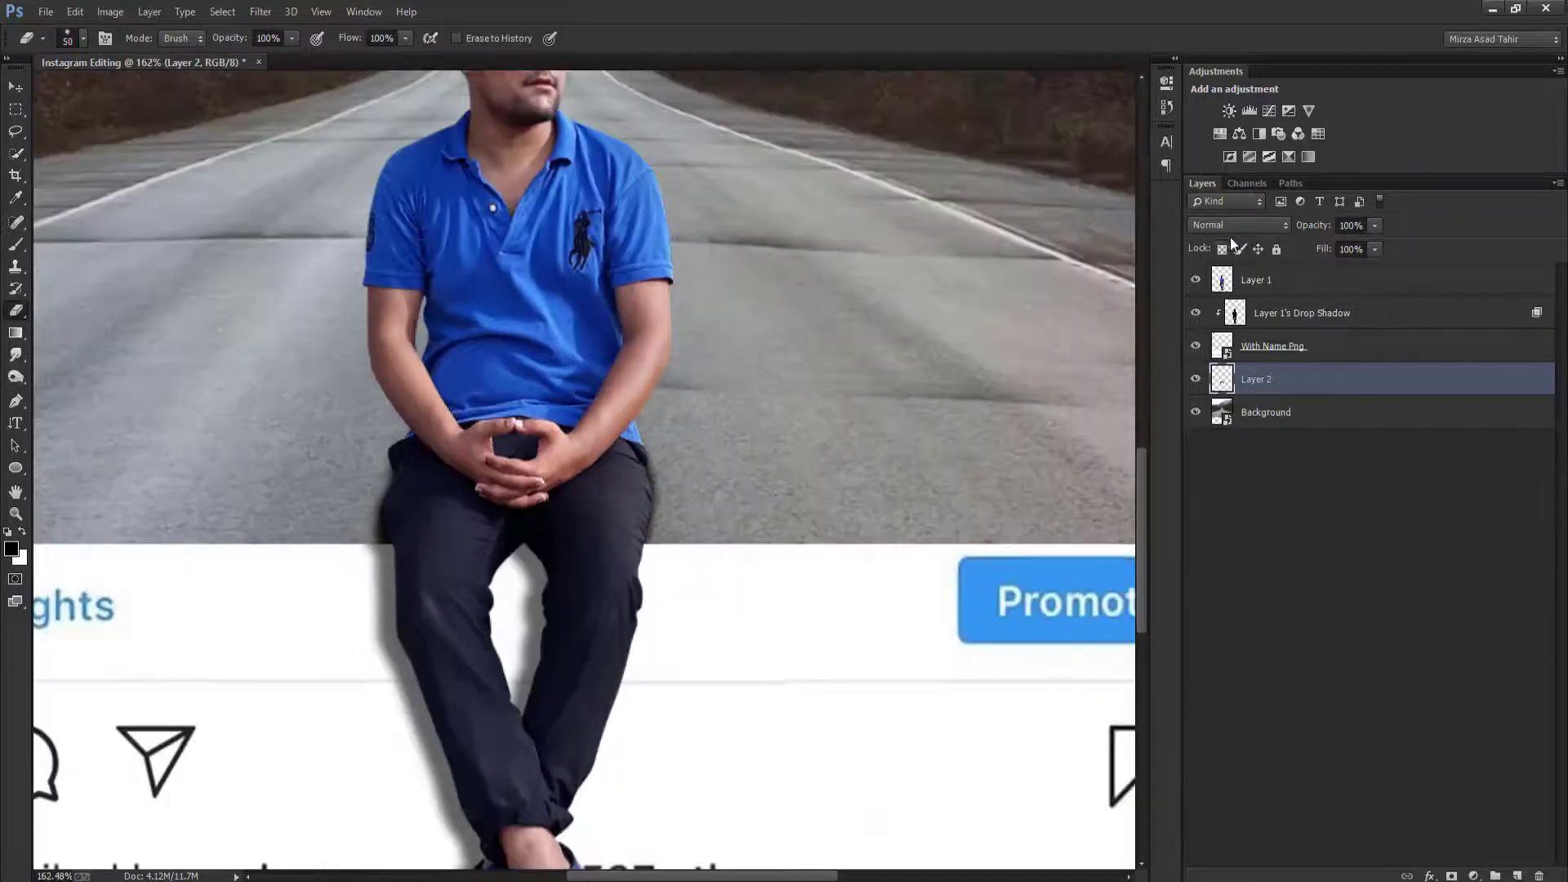
{"action": "left_click", "coordinate": [1317, 228]}
{"action": "left_click", "coordinate": [1342, 316]}
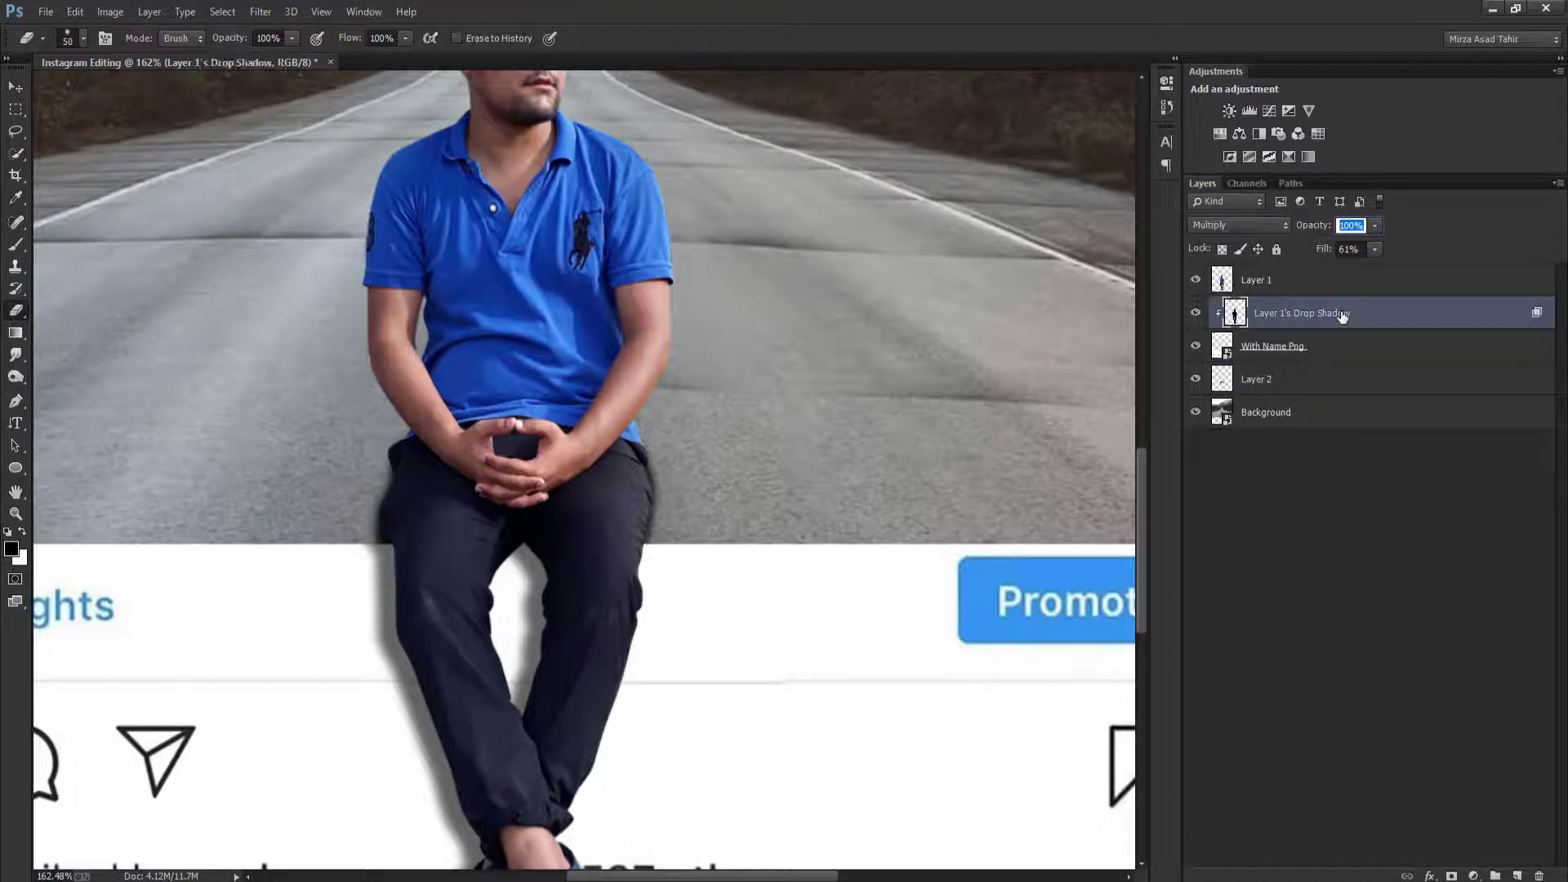
{"action": "left_click", "coordinate": [1298, 385]}
{"action": "key", "text": "Tab"}
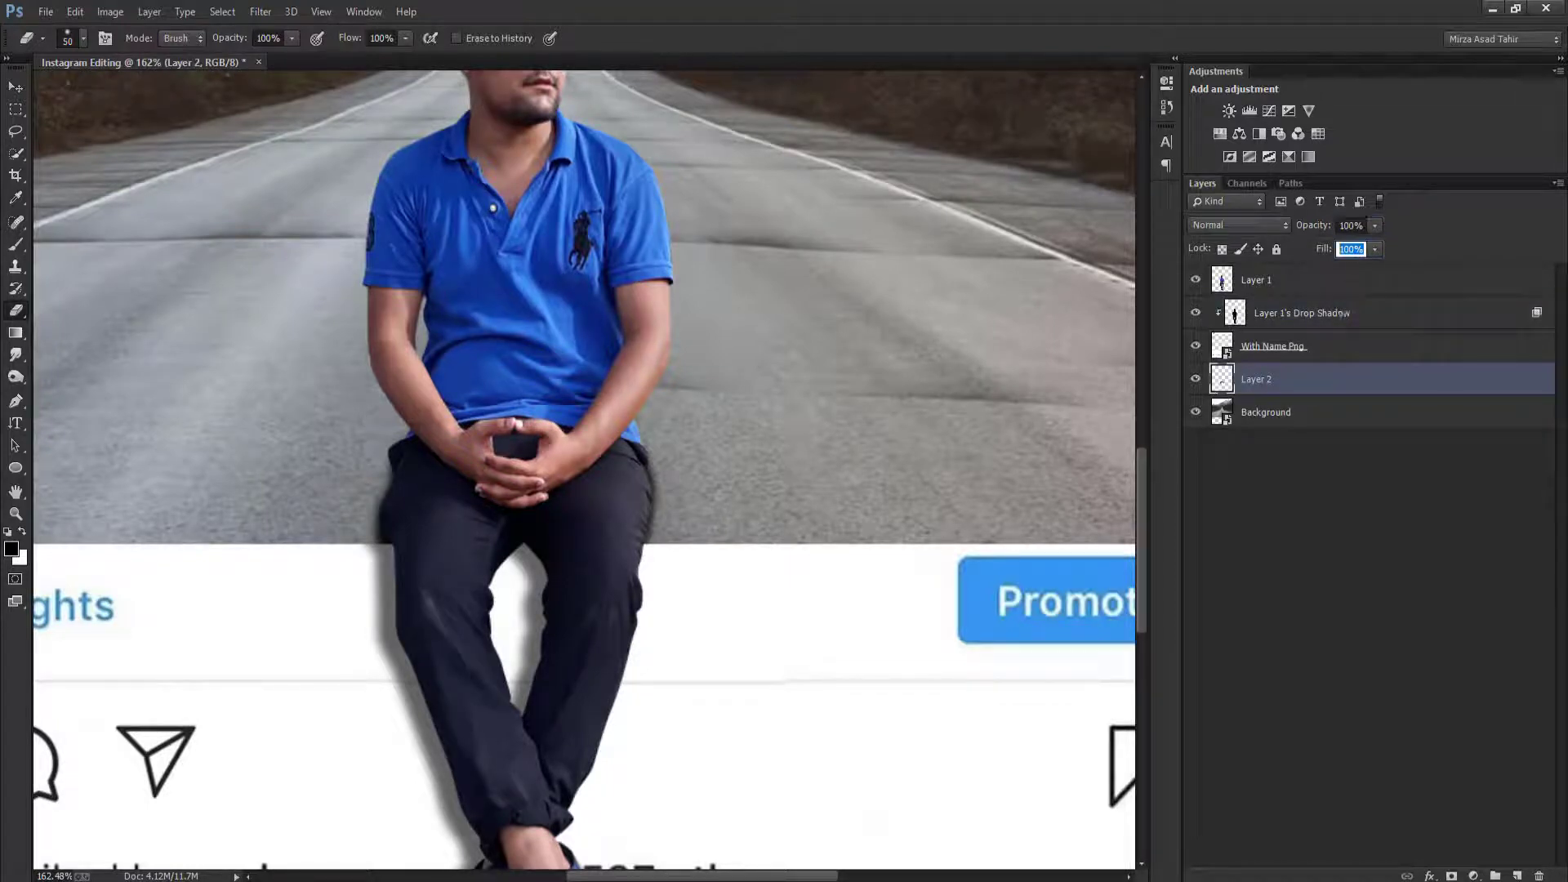
{"action": "type", "text": "61"}
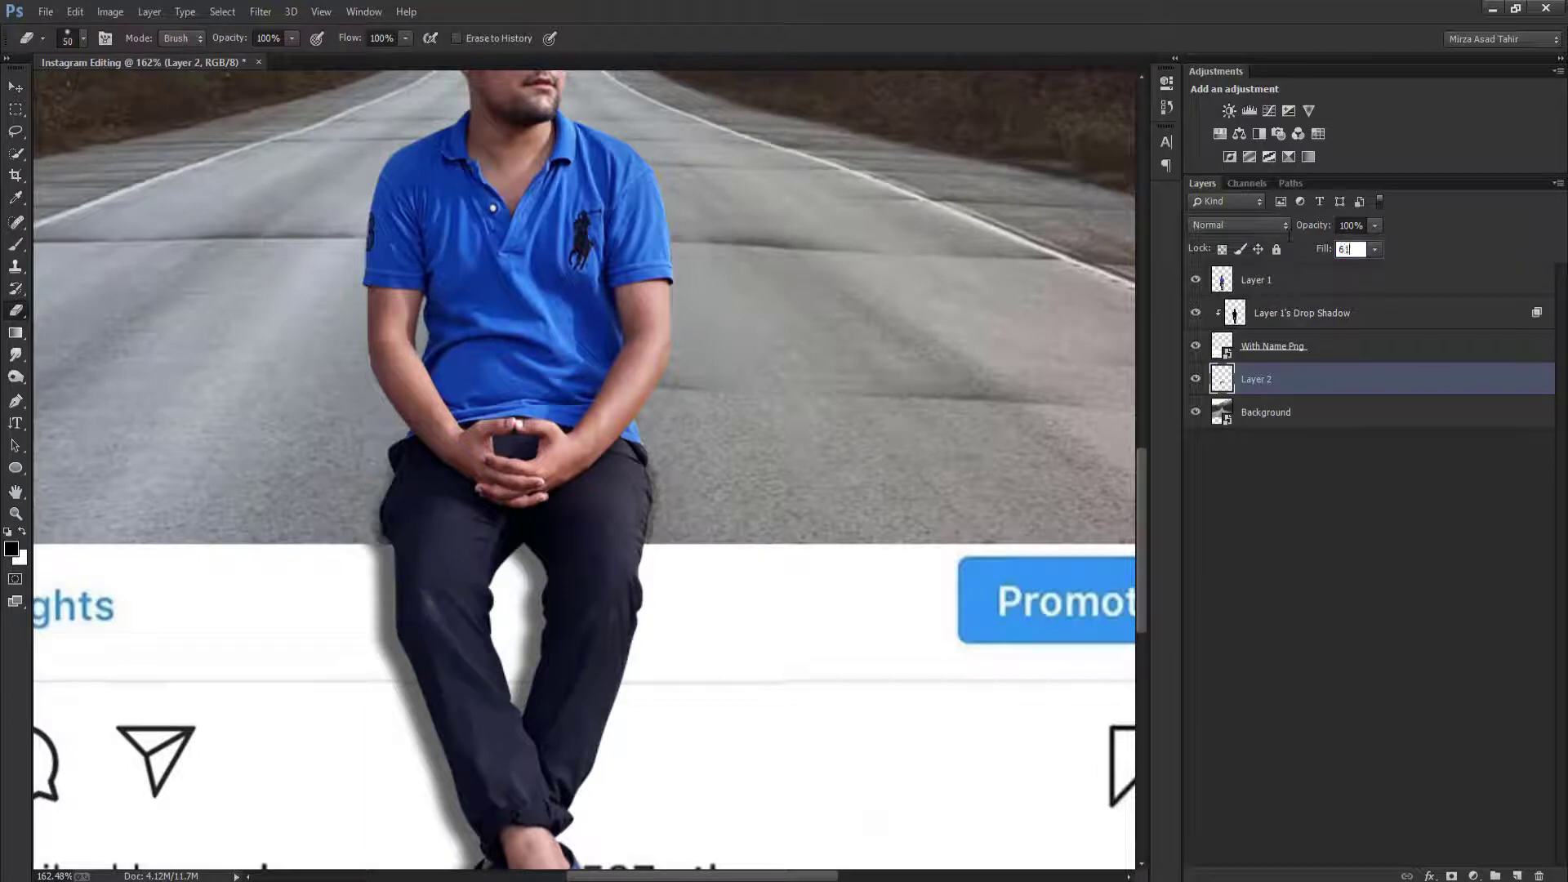
{"action": "key", "text": "Return"}
Lower the fill of Layer 2, the painted hip shadow, to 44%
{"action": "scroll", "coordinate": [789, 220], "scroll_direction": "down", "scroll_amount": 5}
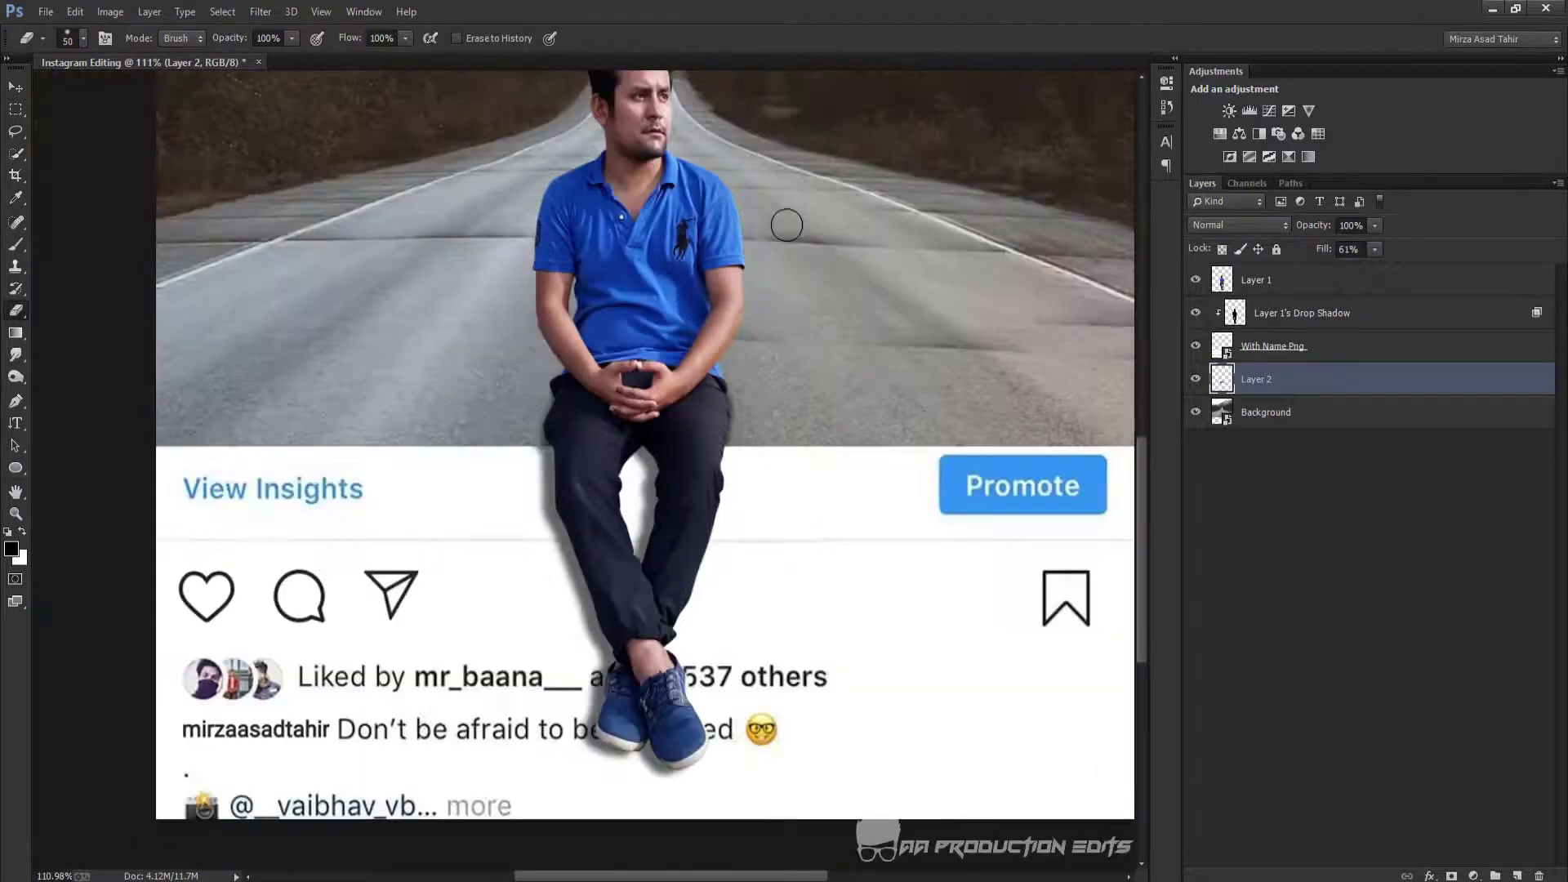
{"action": "scroll", "coordinate": [816, 210], "scroll_direction": "up", "scroll_amount": 4}
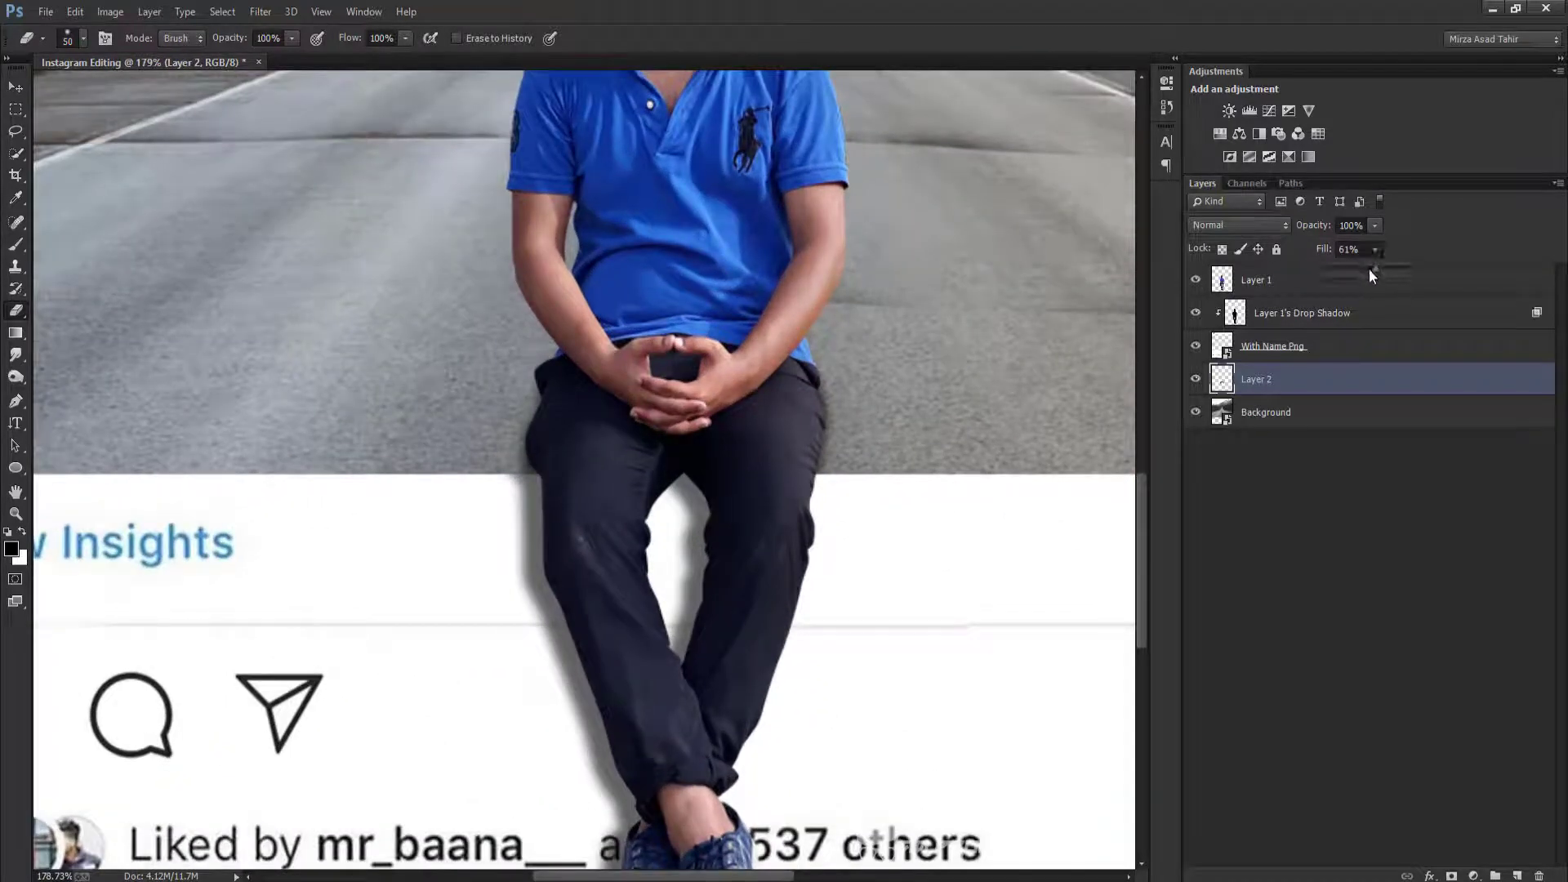
{"action": "left_click_drag", "start_coordinate": [1359, 268], "coordinate": [1358, 268]}
{"action": "scroll", "coordinate": [601, 325], "scroll_direction": "down", "scroll_amount": 5}
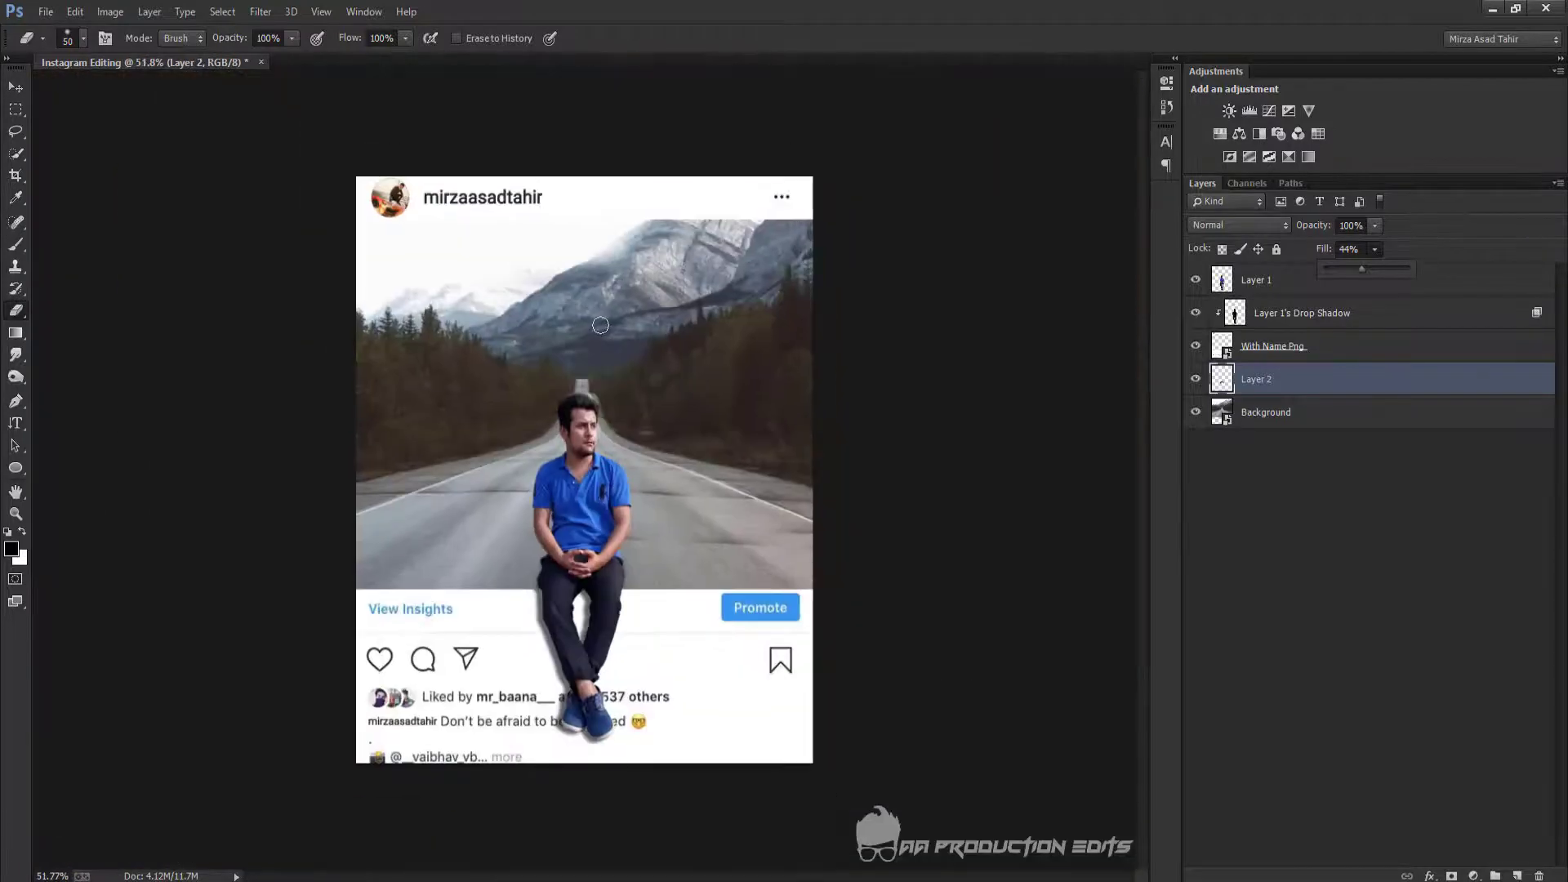
{"action": "scroll", "coordinate": [601, 325], "scroll_direction": "up", "scroll_amount": 2}
{"action": "scroll", "coordinate": [600, 326], "scroll_direction": "down", "scroll_amount": 2}
{"action": "scroll", "coordinate": [600, 325], "scroll_direction": "up", "scroll_amount": 1}
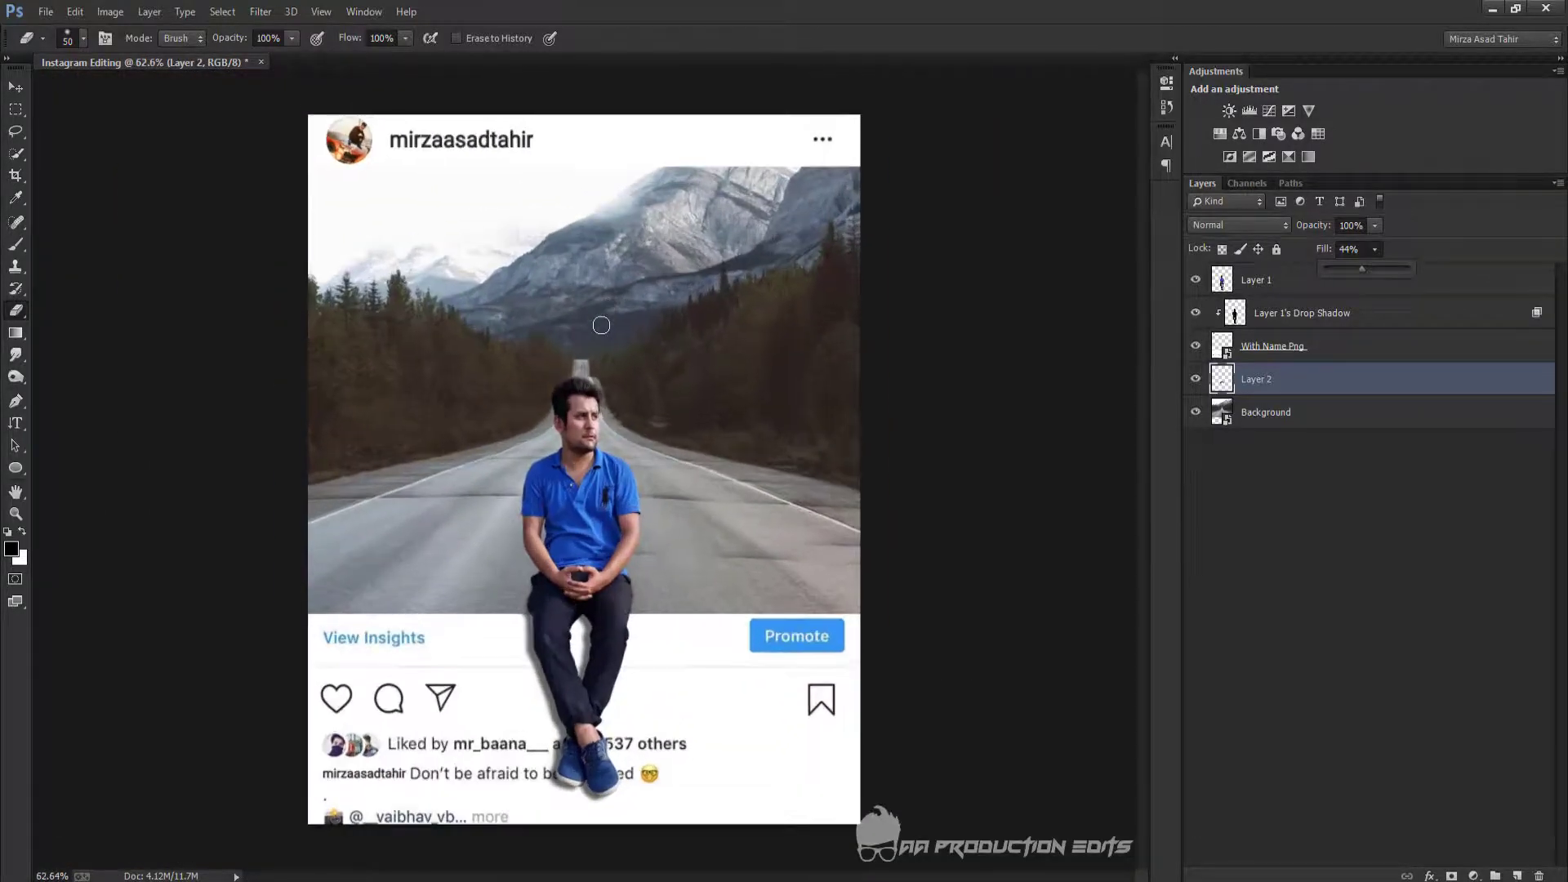
{"action": "scroll", "coordinate": [600, 325], "scroll_direction": "up", "scroll_amount": 1}
Apply a Gaussian Blur with a 3.0-pixel radius to the Layer 1's Drop Shadow layer
{"action": "left_click", "coordinate": [1276, 284]}
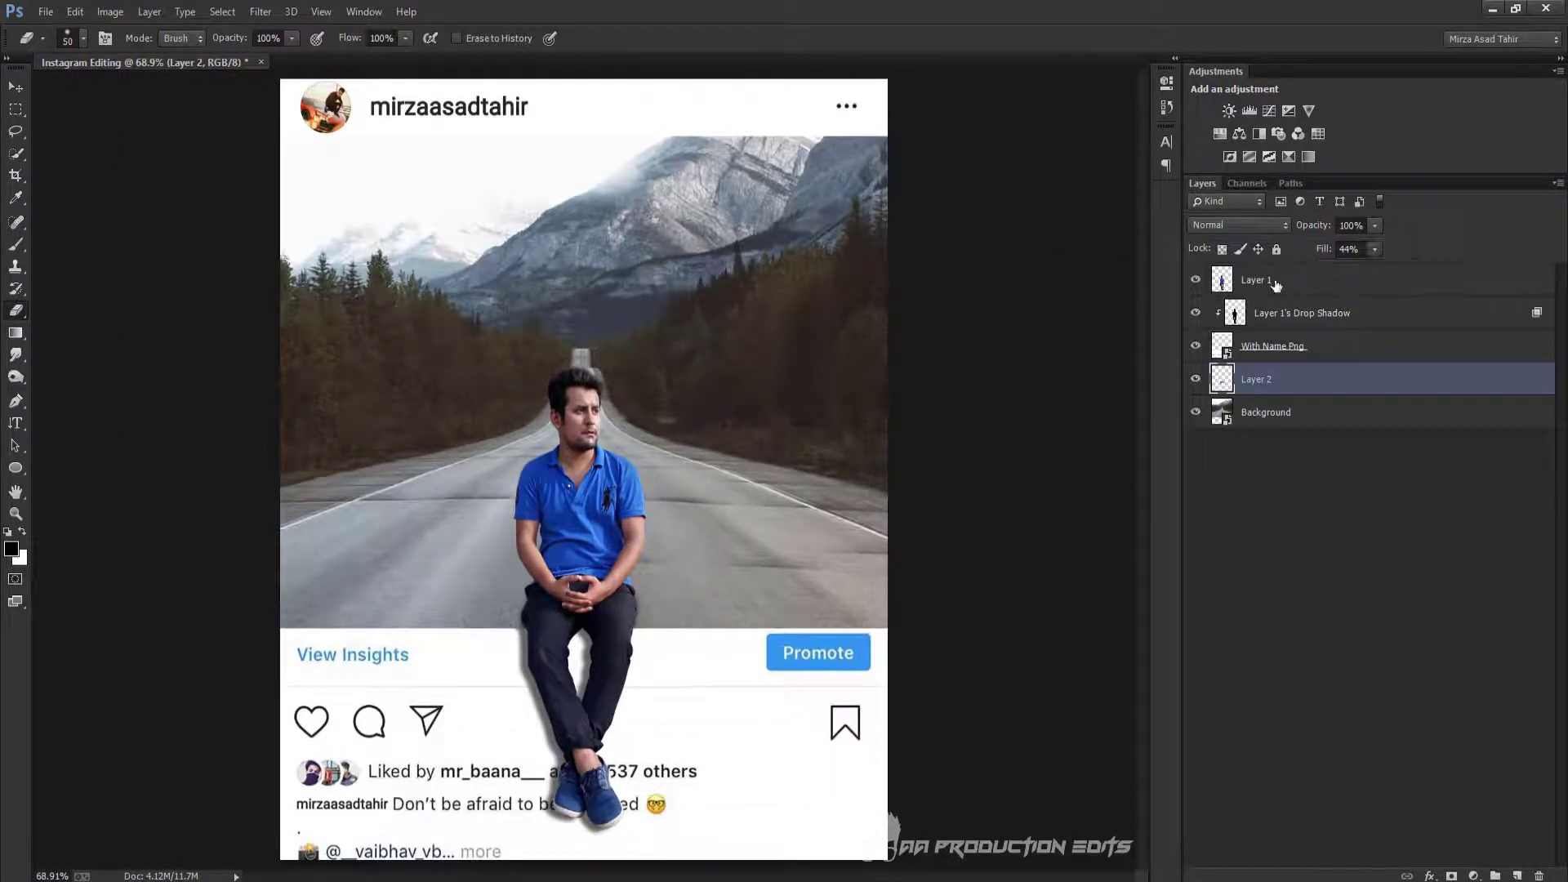
{"action": "left_click", "coordinate": [1276, 283]}
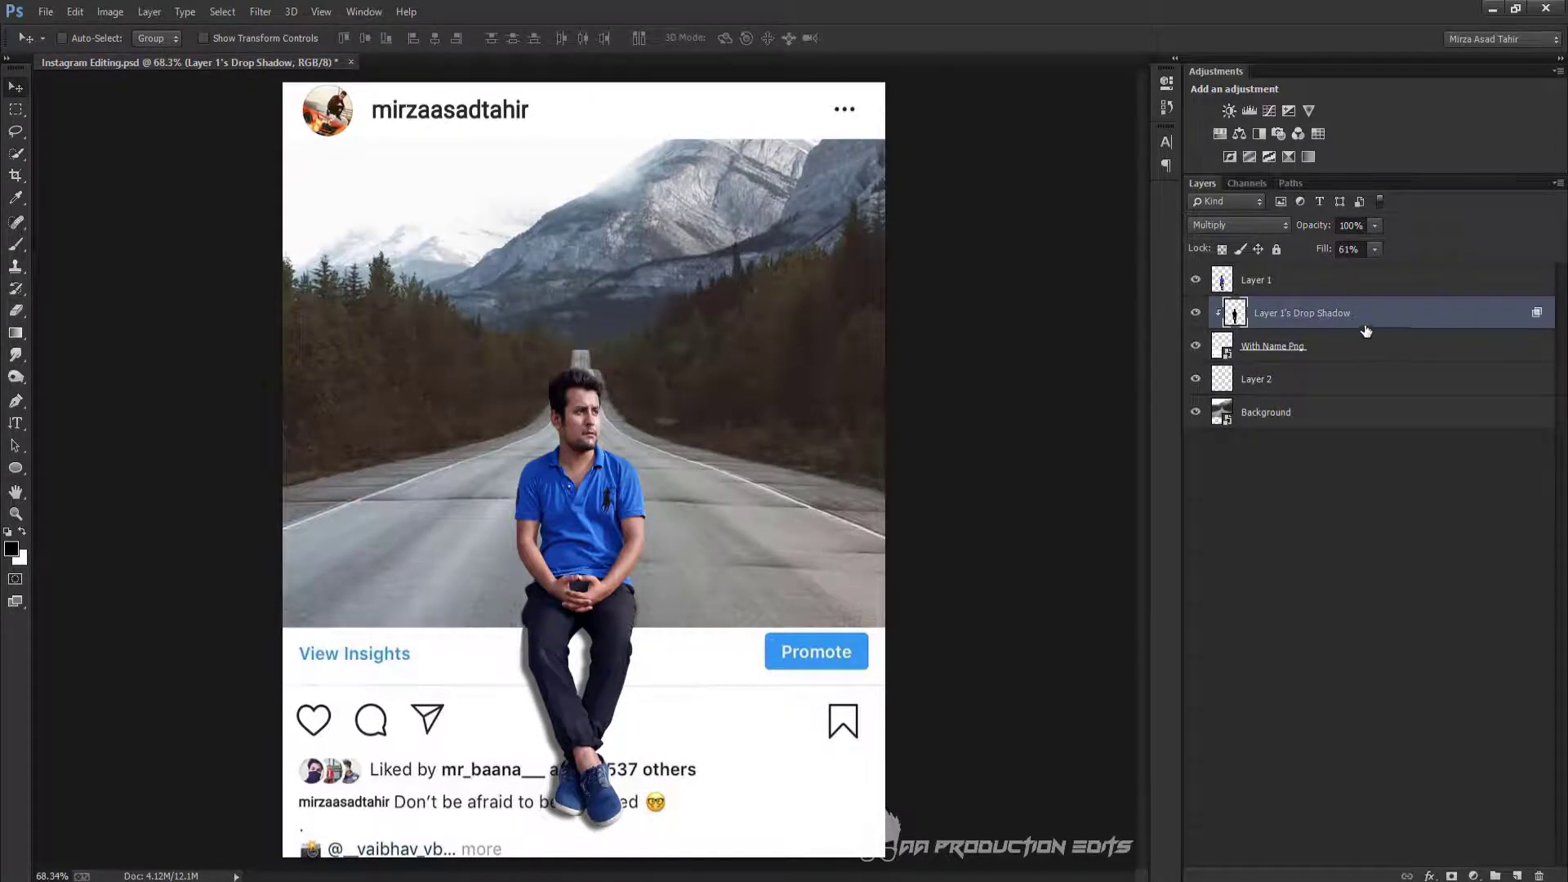
{"action": "left_click", "coordinate": [1359, 348]}
{"action": "left_click", "coordinate": [1359, 316]}
{"action": "left_click", "coordinate": [260, 12]}
{"action": "mouse_move", "coordinate": [372, 258]}
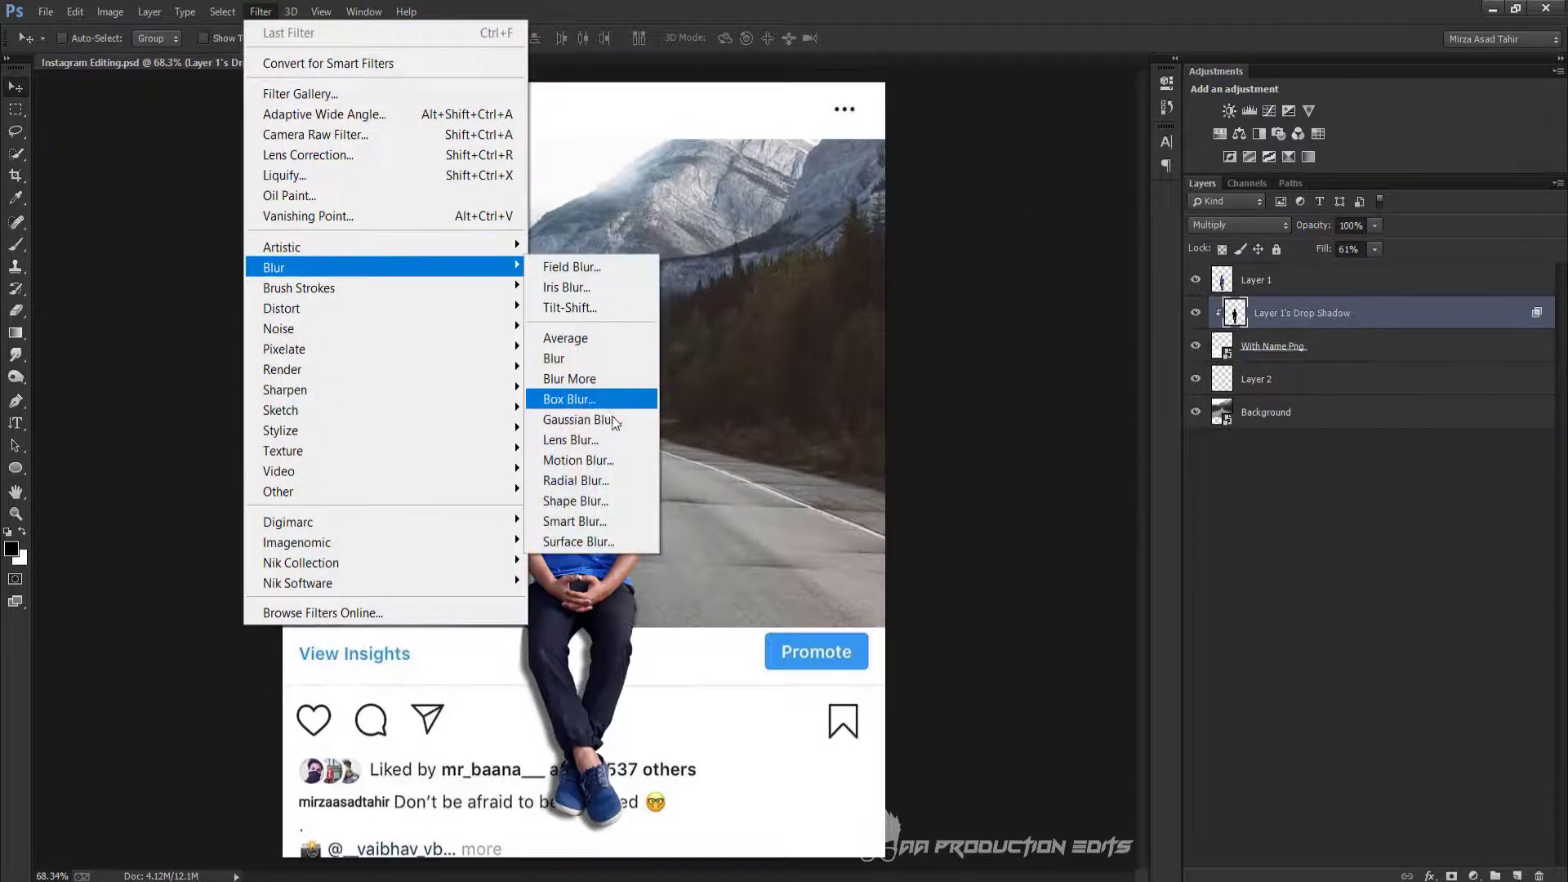
{"action": "left_click", "coordinate": [611, 421]}
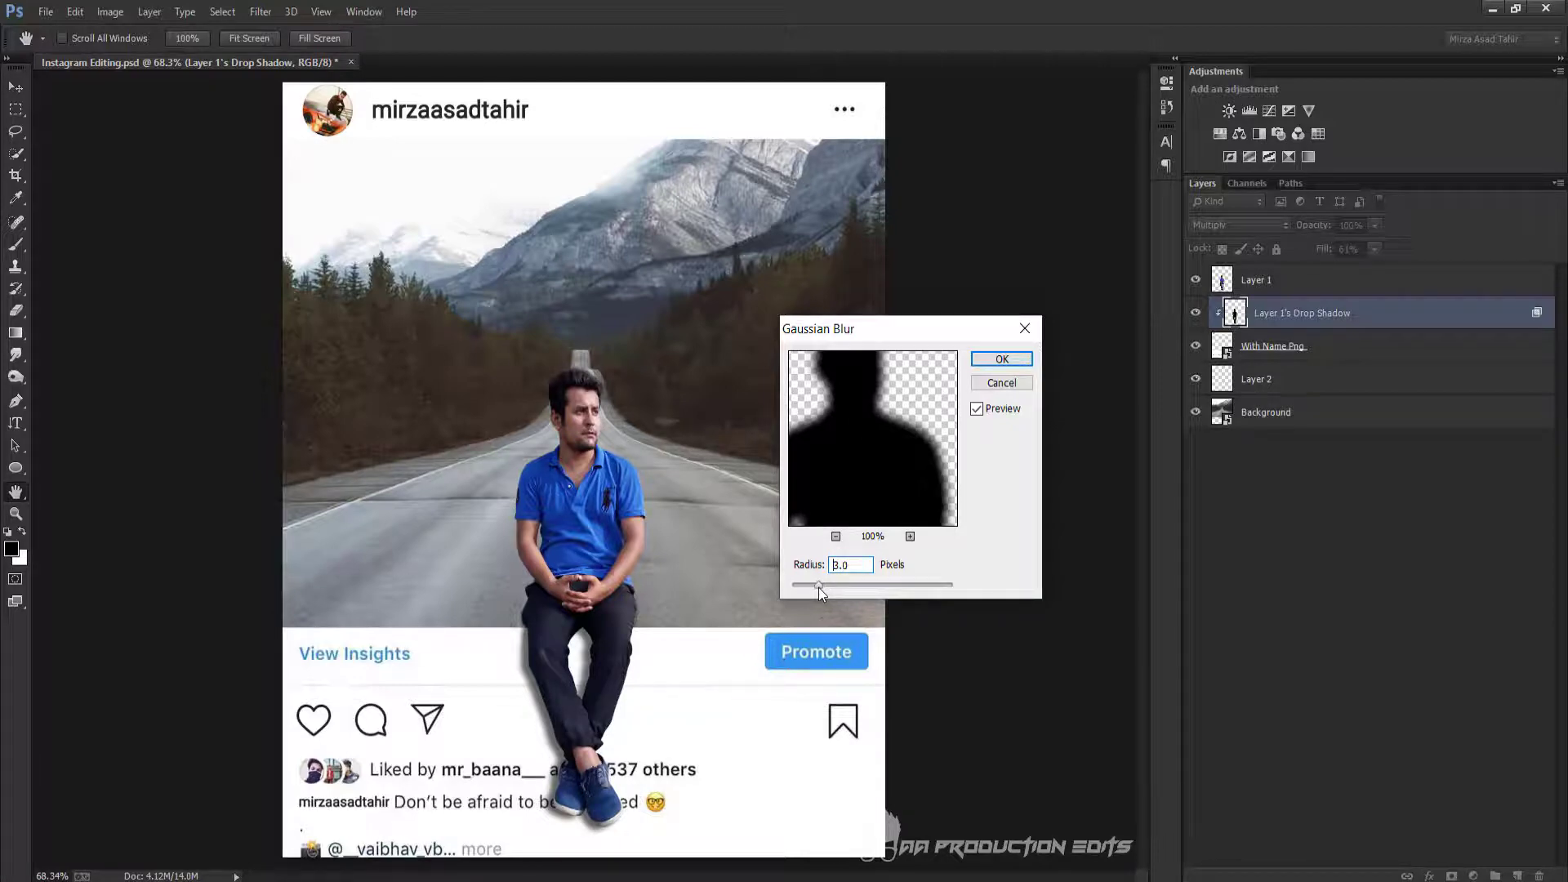
{"action": "left_click", "coordinate": [1003, 360]}
{"action": "scroll", "coordinate": [590, 441], "scroll_direction": "down", "scroll_amount": 2}
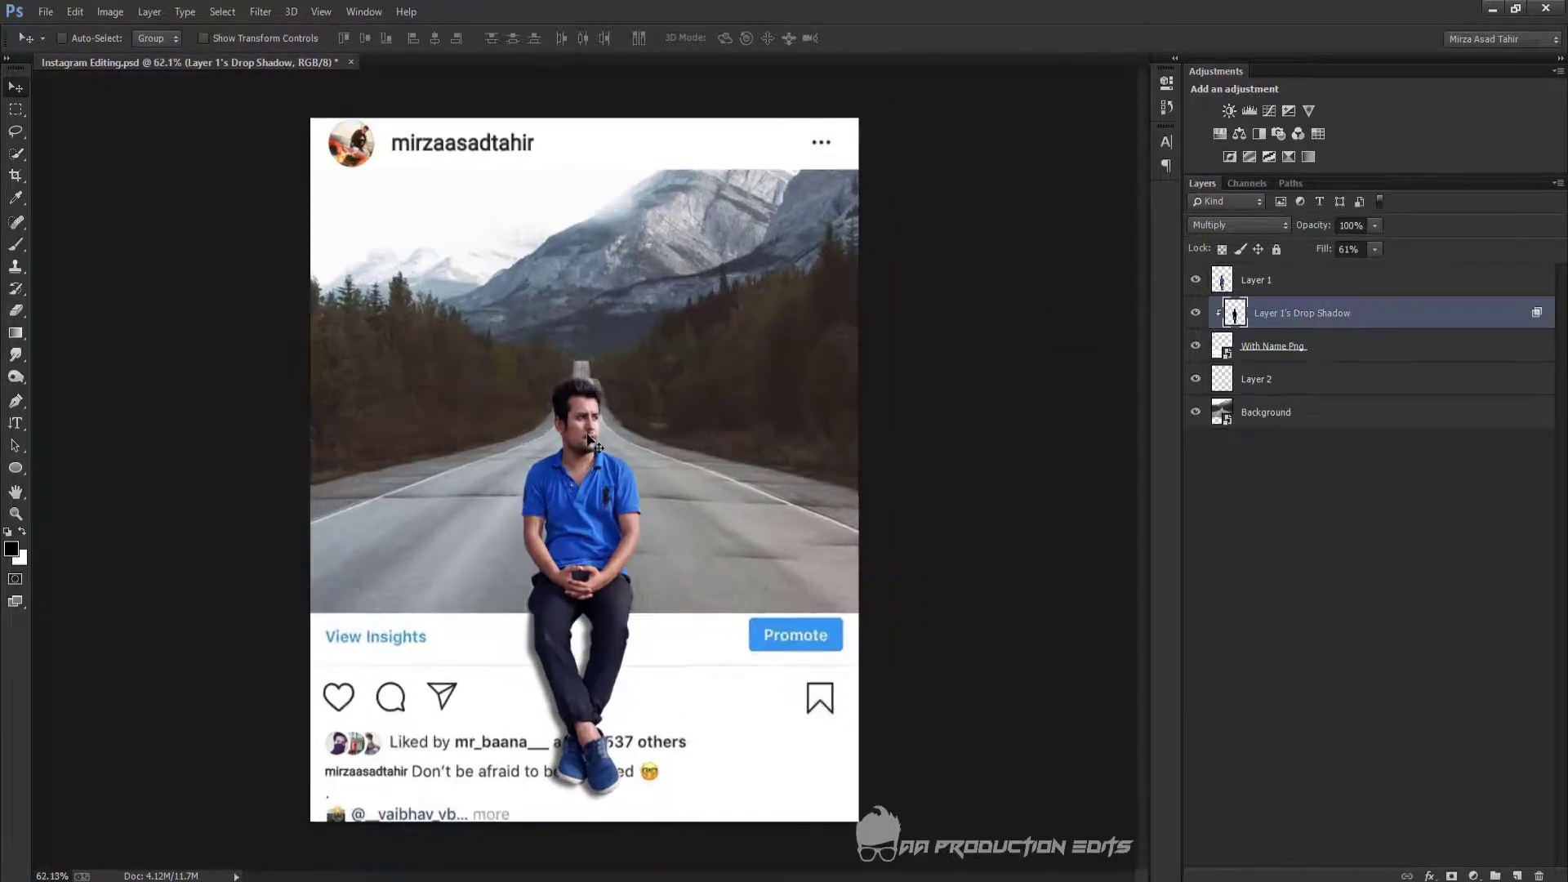
{"action": "scroll", "coordinate": [589, 441], "scroll_direction": "up", "scroll_amount": 1}
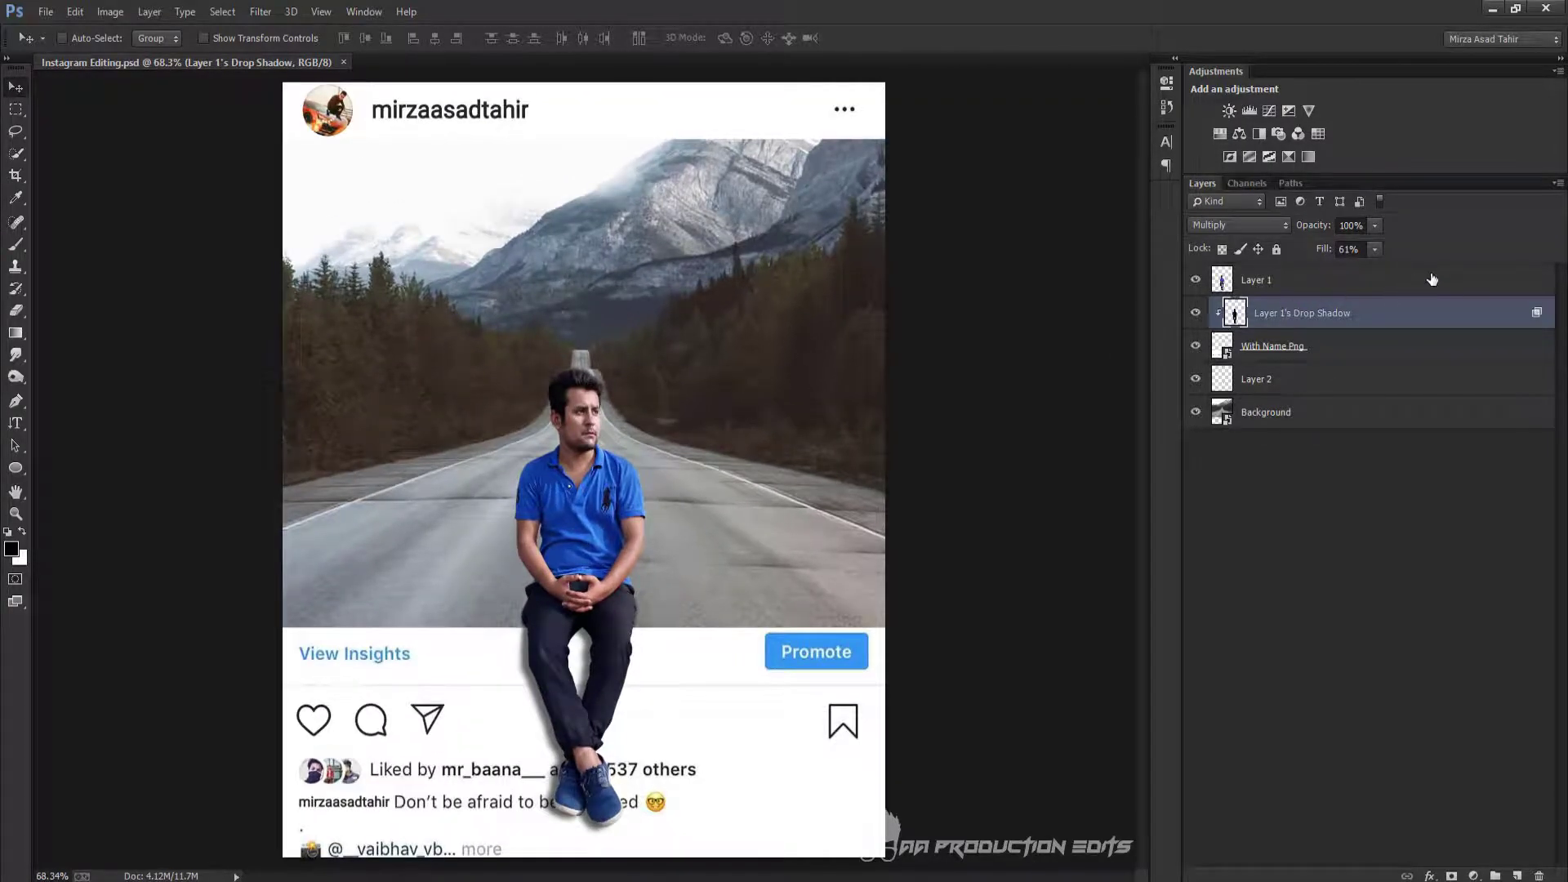
Rasterize the Background layer containing the road photo
{"action": "left_click", "coordinate": [1430, 280]}
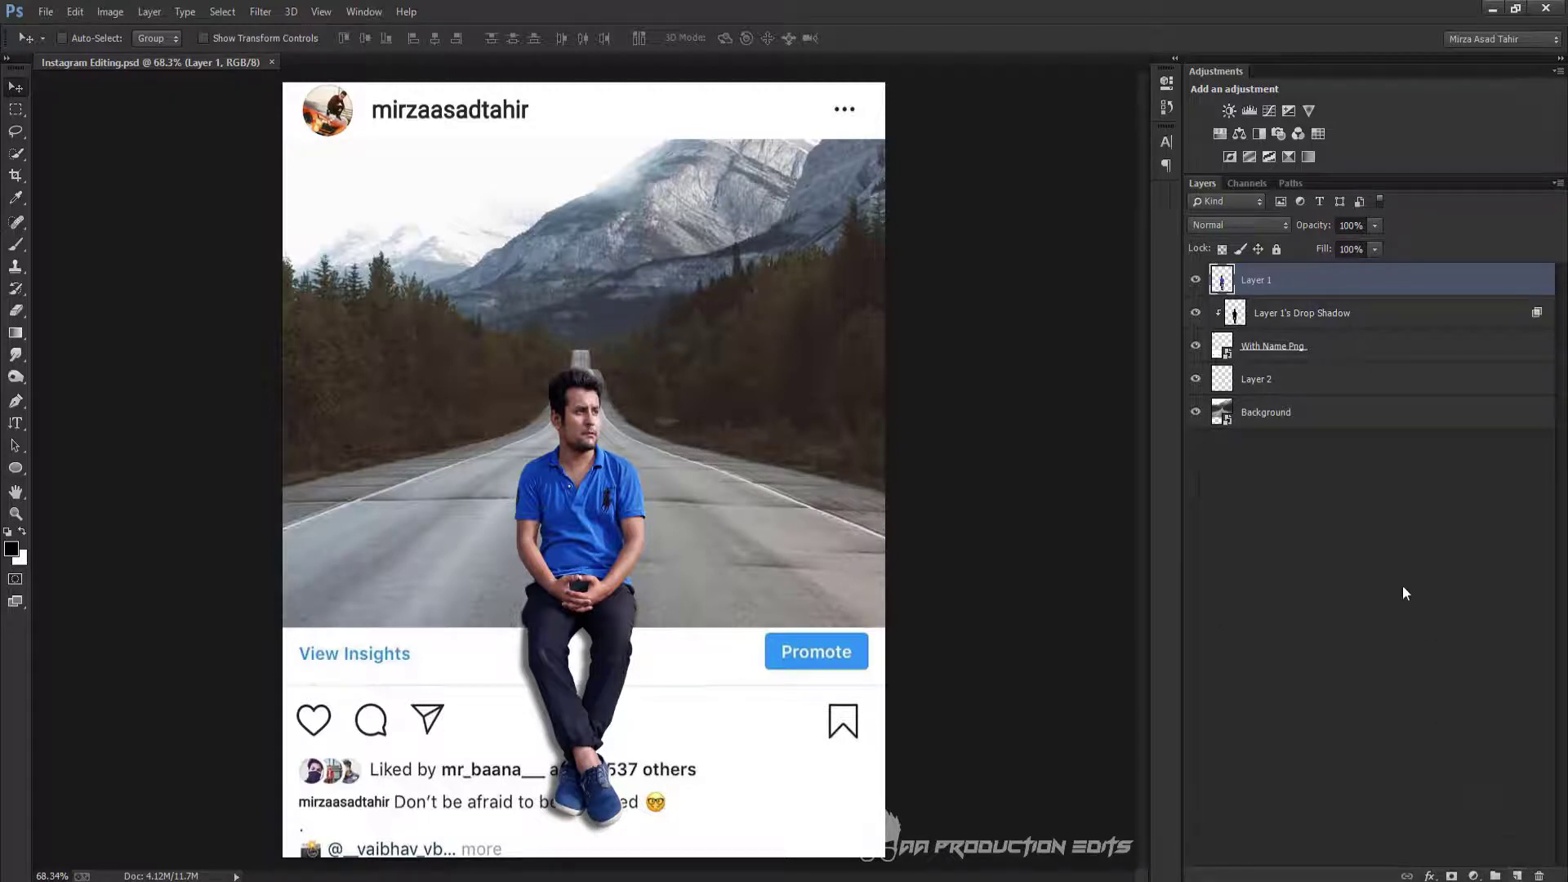
{"action": "scroll", "coordinate": [592, 367], "scroll_direction": "down", "scroll_amount": 1}
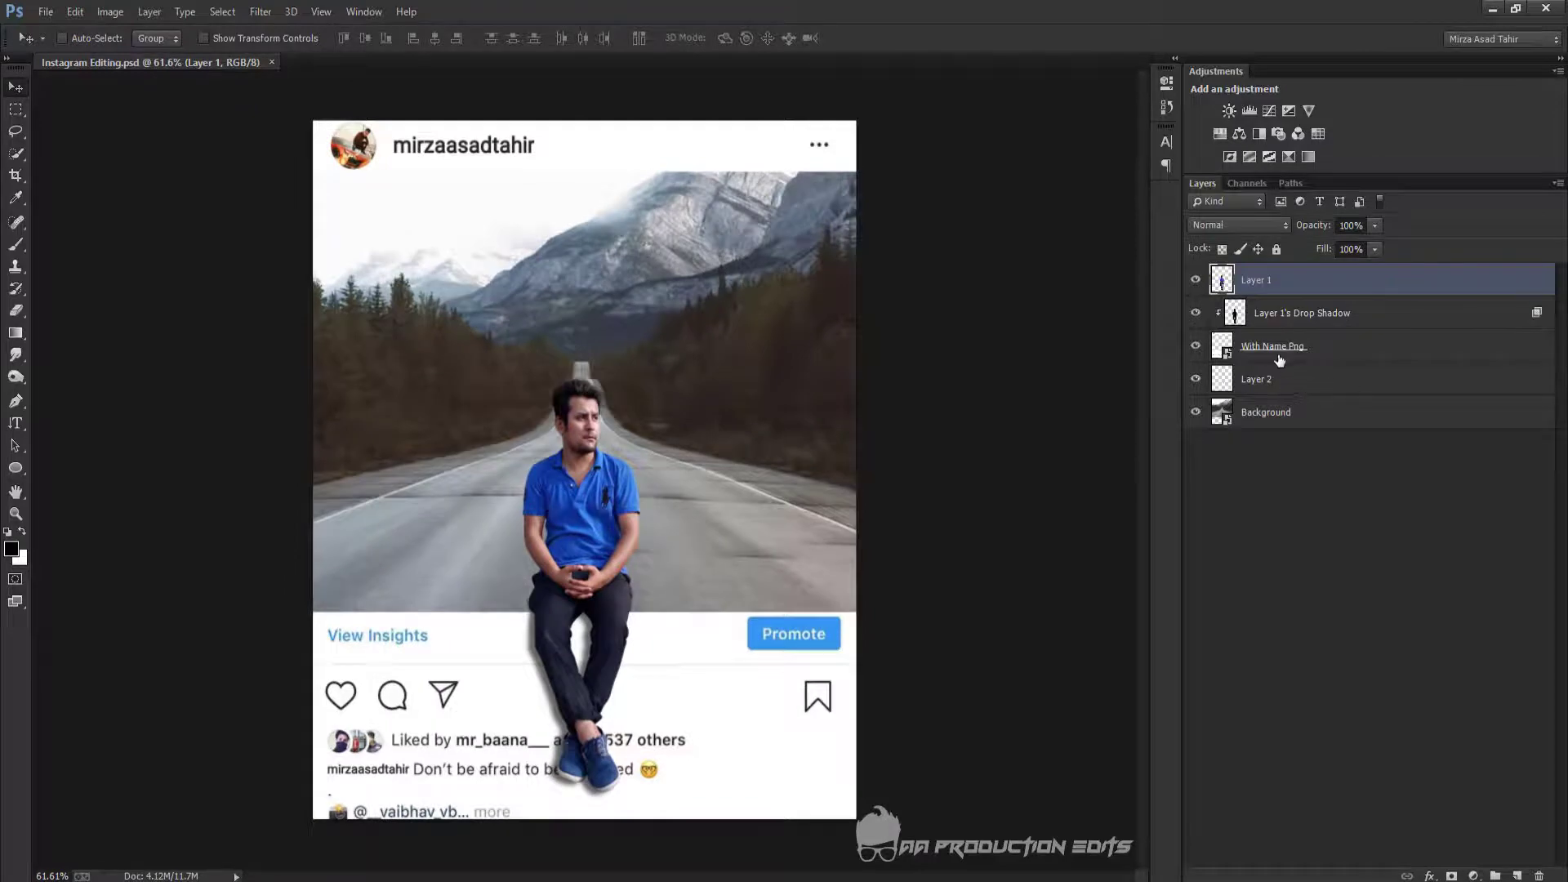
{"action": "left_click", "coordinate": [1281, 412]}
{"action": "right_click", "coordinate": [1280, 412]}
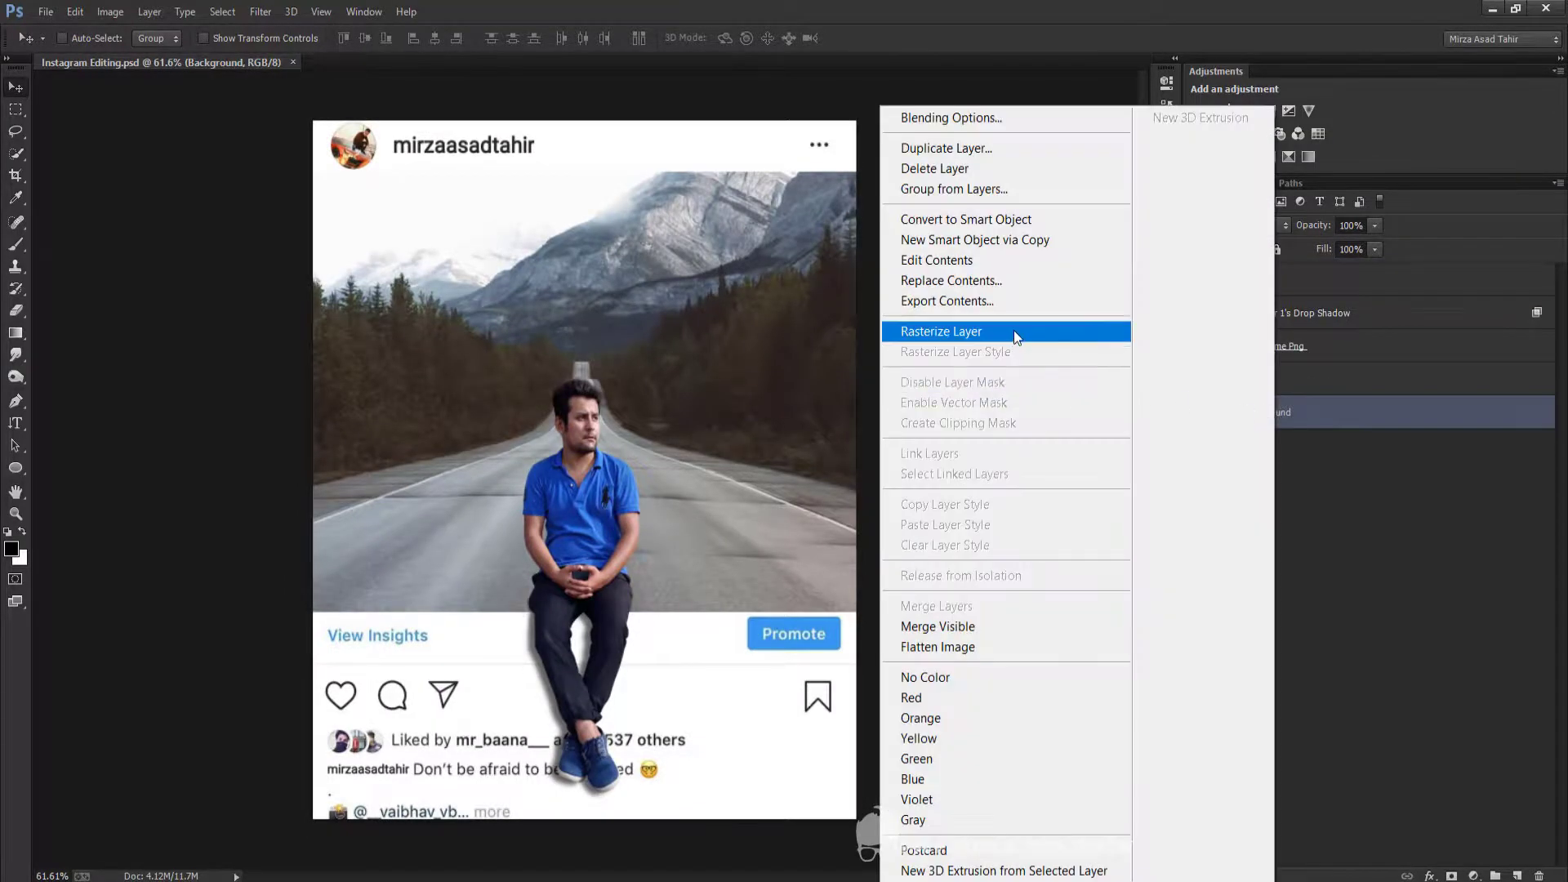
{"action": "left_click", "coordinate": [1013, 331]}
{"action": "scroll", "coordinate": [446, 339], "scroll_direction": "down", "scroll_amount": 1}
{"action": "scroll", "coordinate": [446, 338], "scroll_direction": "up", "scroll_amount": 2}
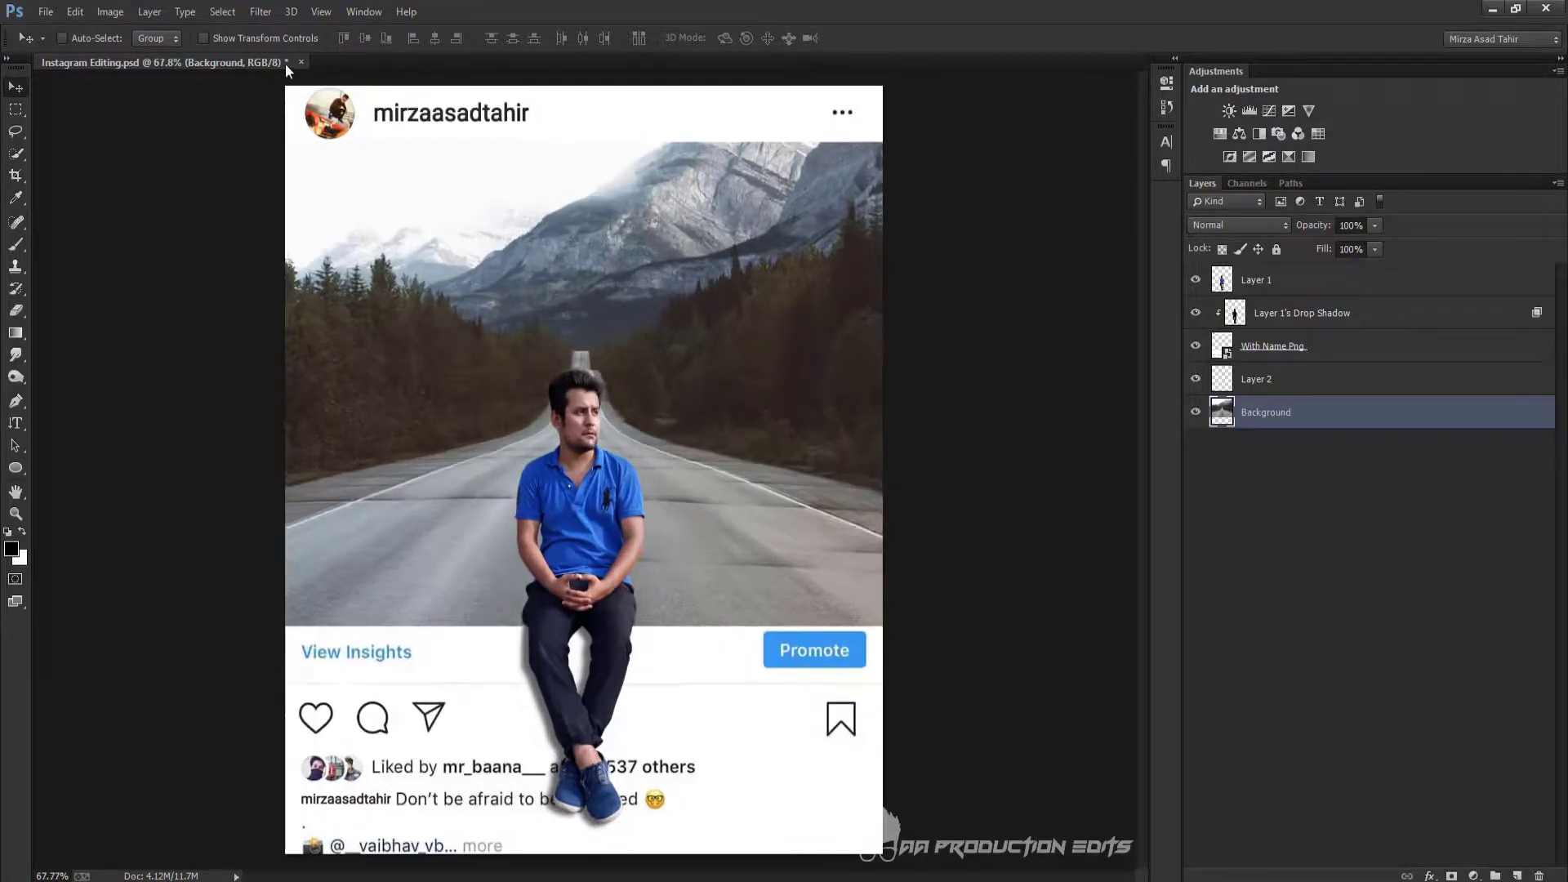
Apply the Camera Raw filter to Background with clarity raised to about +47 and oranges saturation at -100
{"action": "left_click", "coordinate": [270, 10]}
{"action": "left_click", "coordinate": [318, 134]}
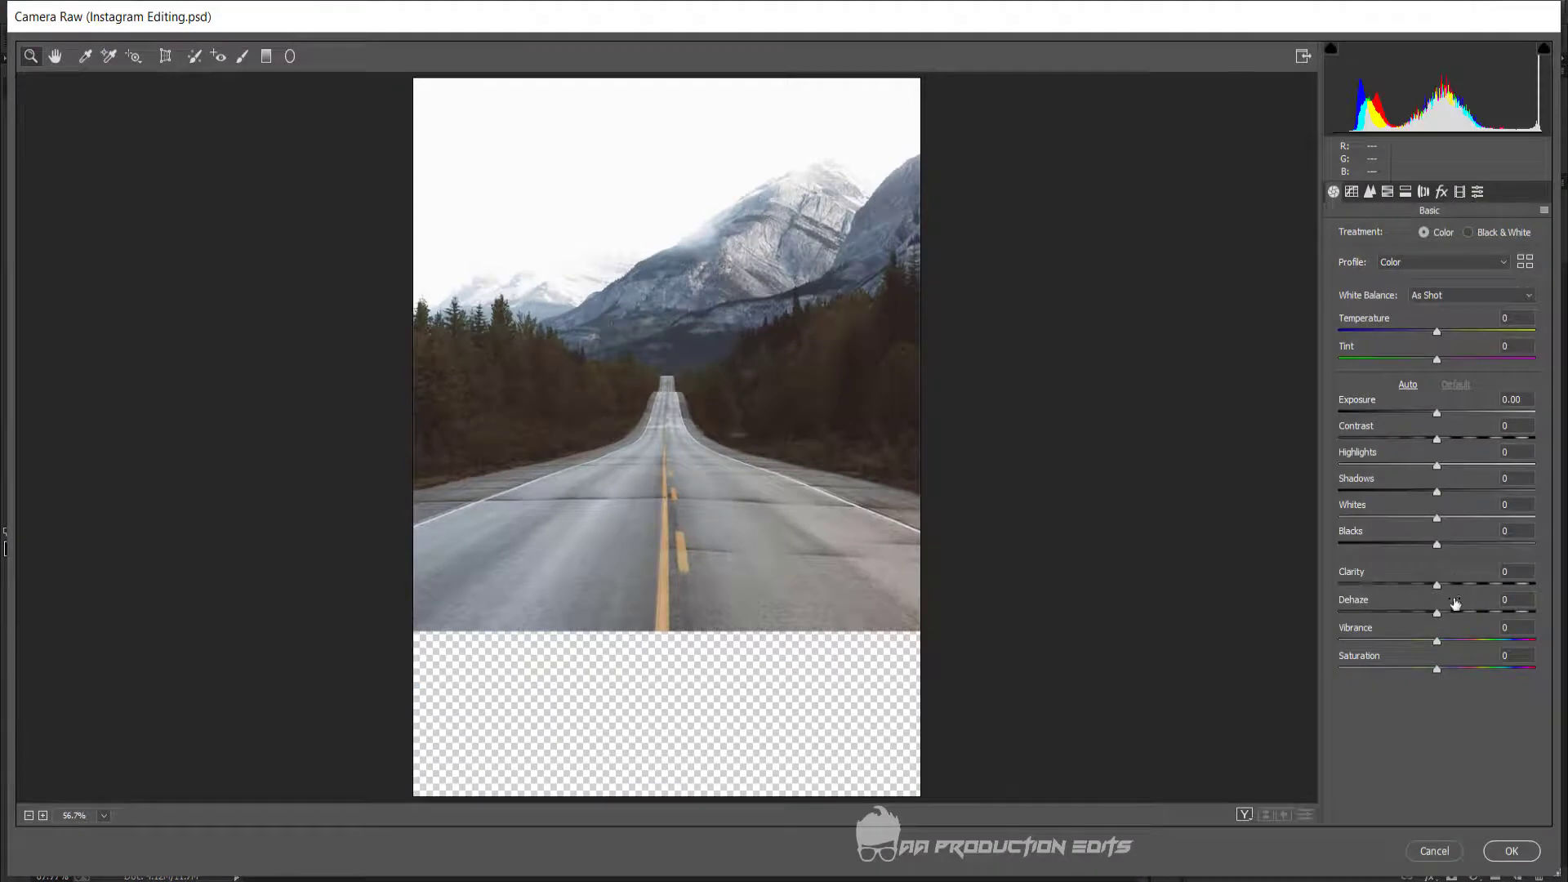
{"action": "left_click_drag", "start_coordinate": [1457, 583], "coordinate": [1478, 580]}
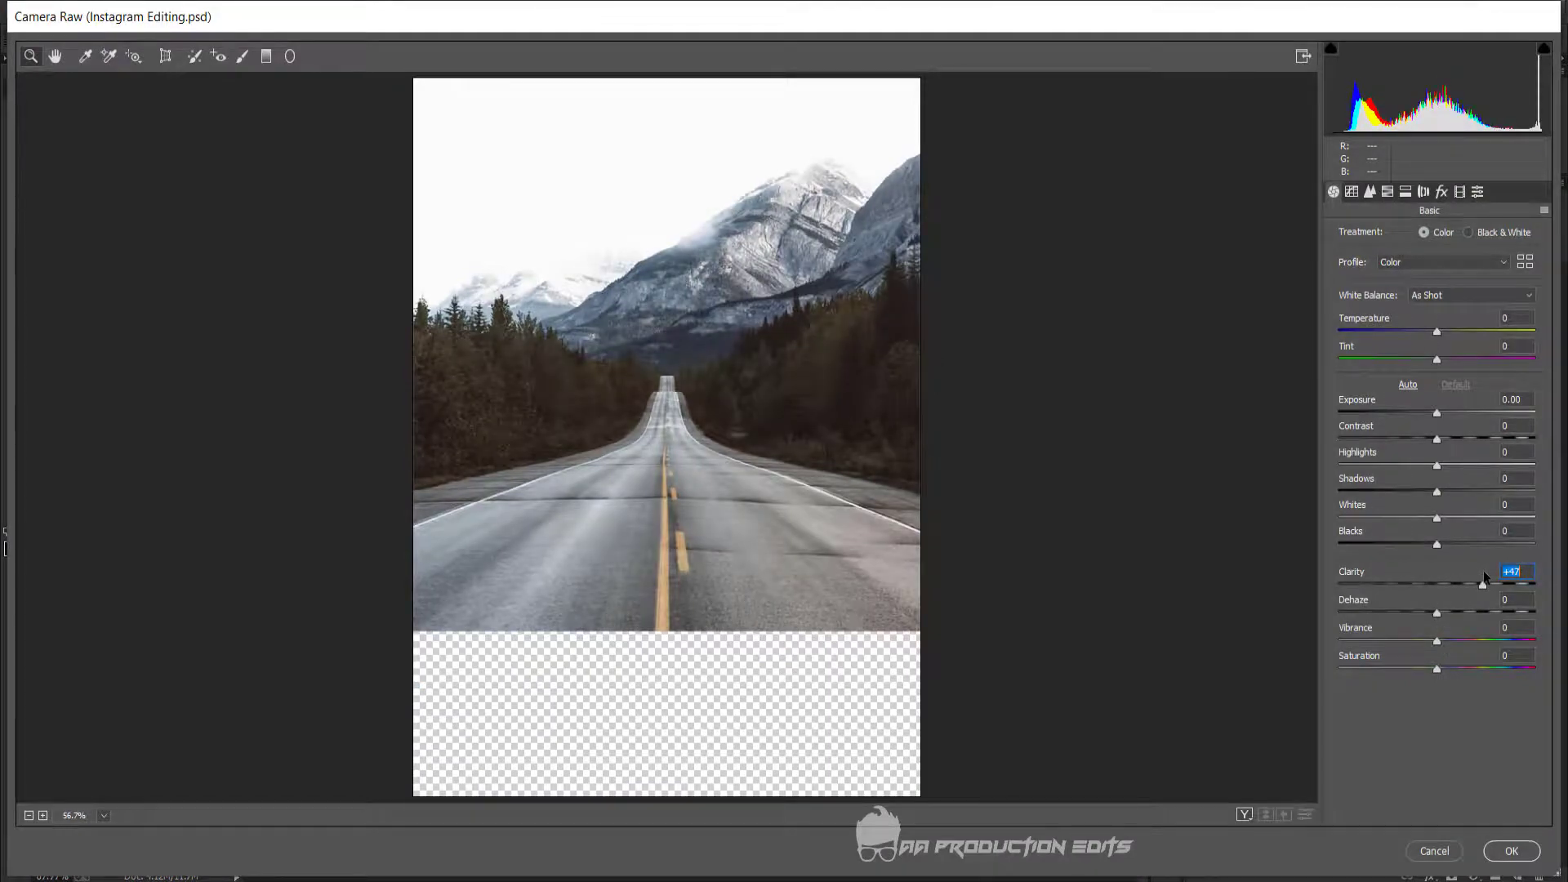
{"action": "left_click_drag", "start_coordinate": [1487, 571], "coordinate": [1489, 571]}
{"action": "left_click", "coordinate": [1388, 192]}
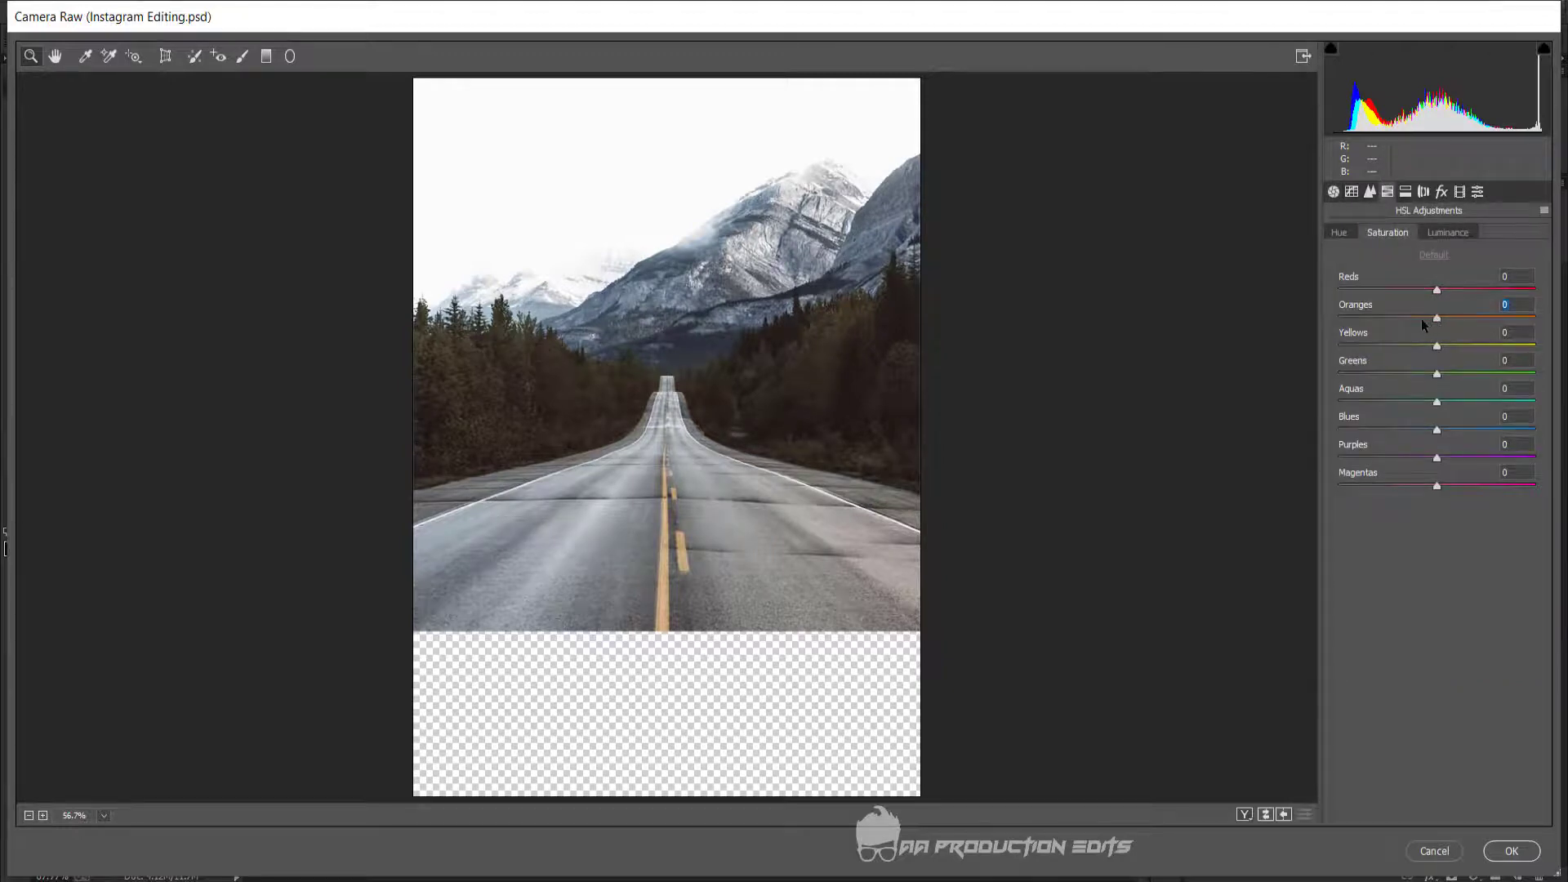
{"action": "left_click_drag", "start_coordinate": [1395, 319], "coordinate": [1306, 337]}
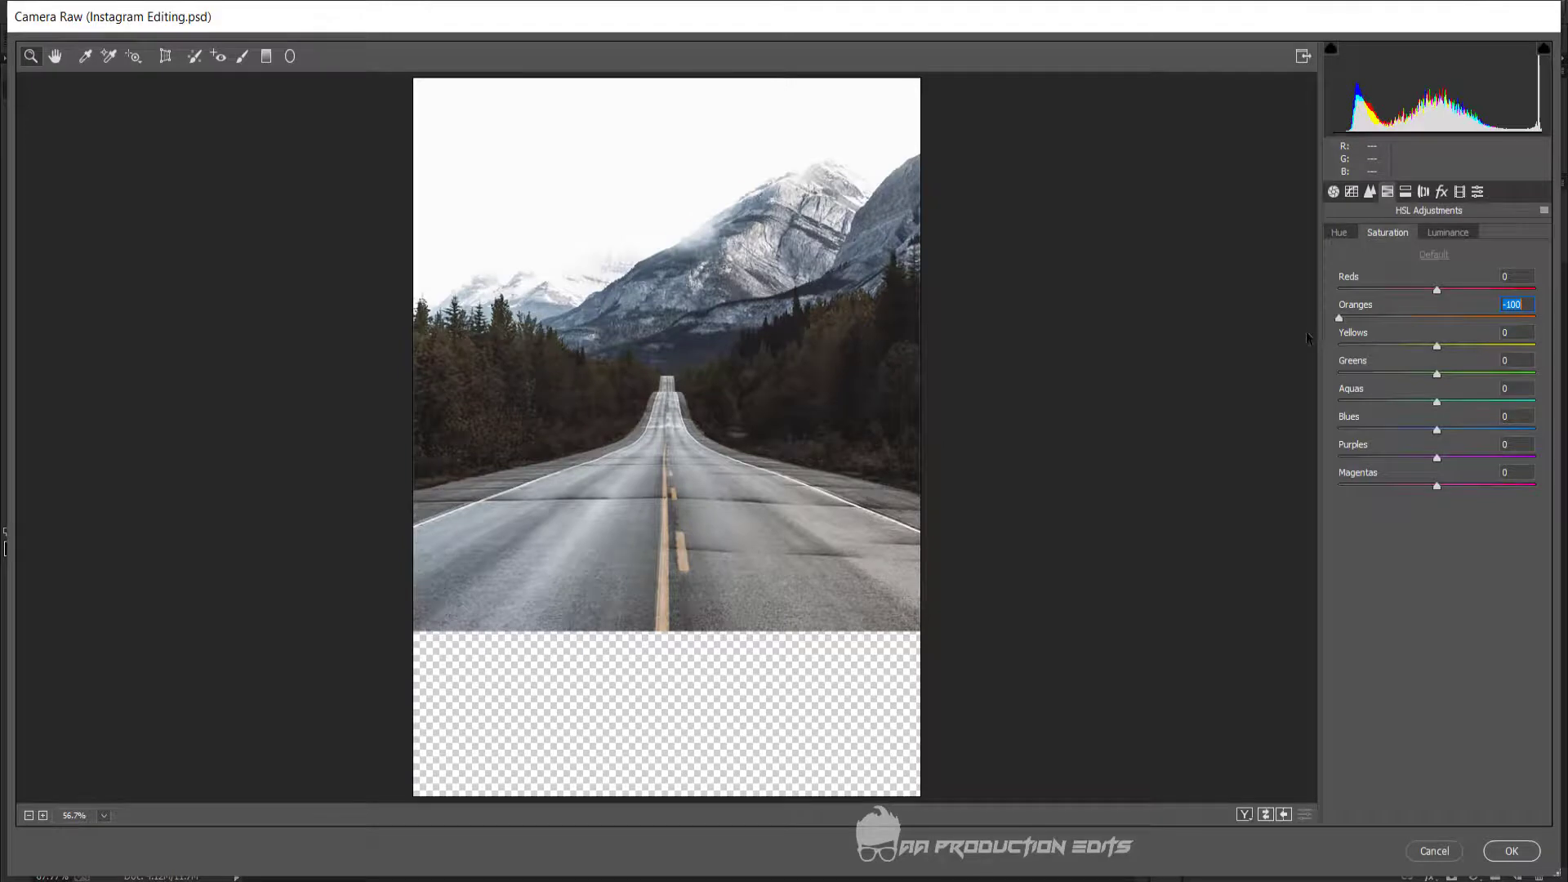
{"action": "left_click", "coordinate": [1511, 851]}
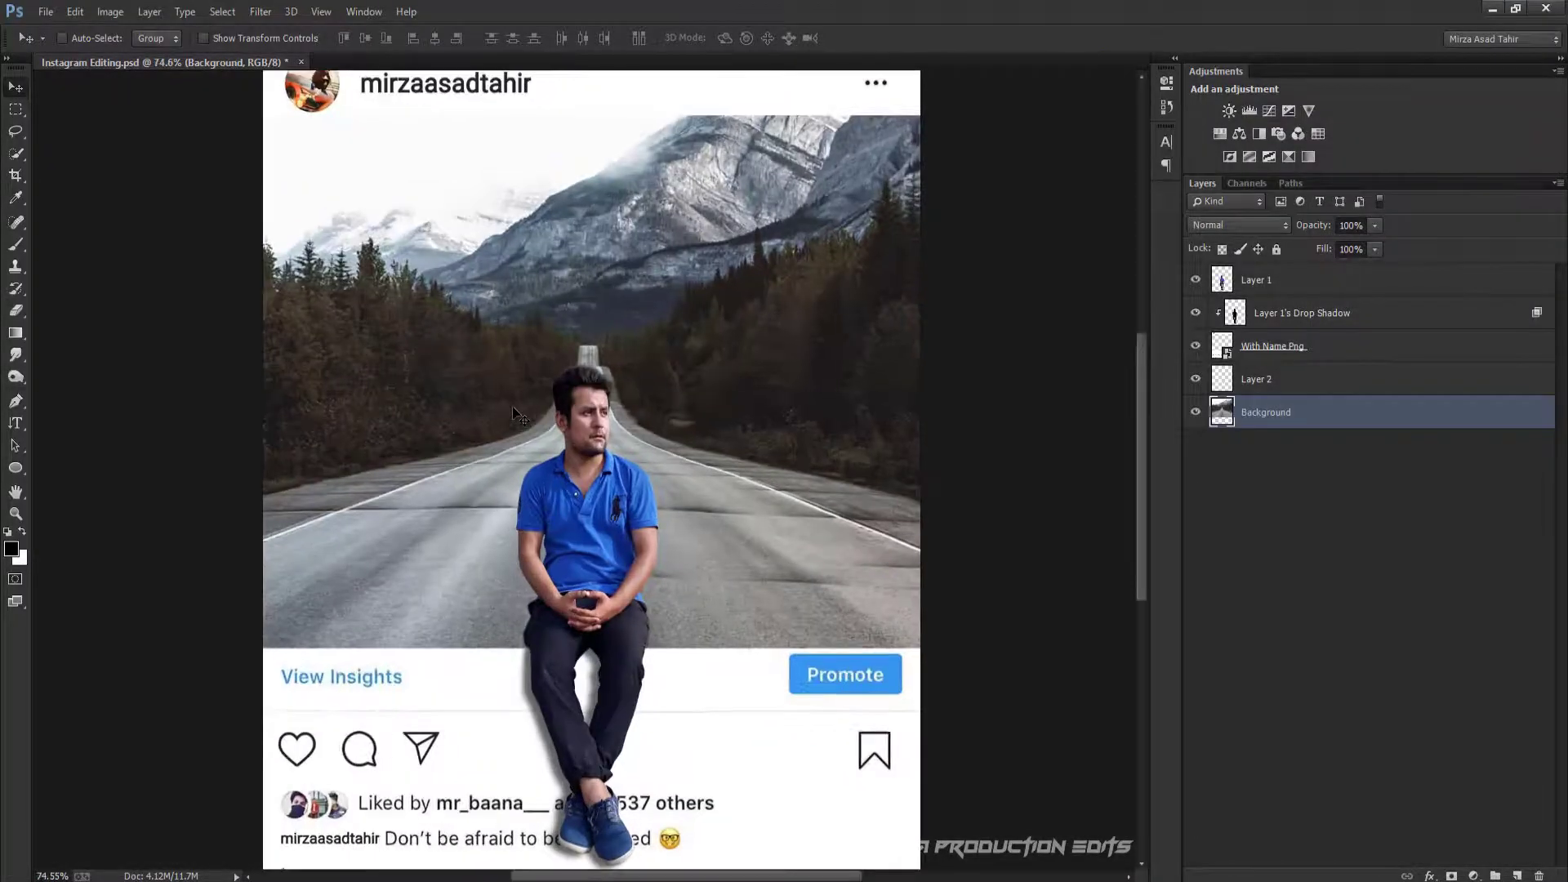
Open the Camera Raw filter on Layer 1, the man, and set whites to -39, blacks to -40 and clarity to +6
{"action": "left_click", "coordinate": [1291, 280]}
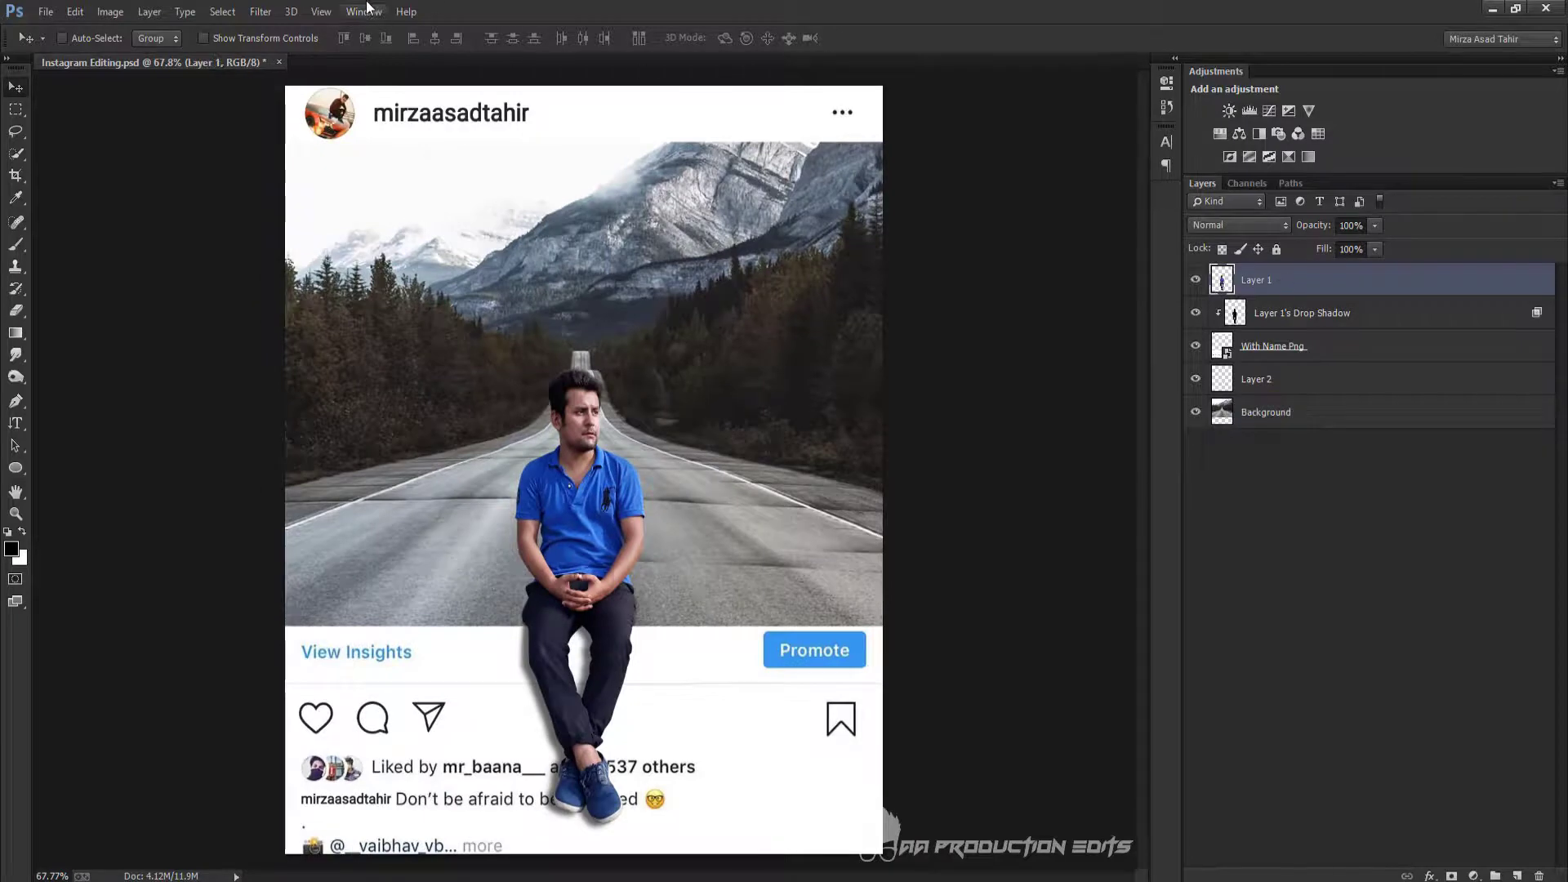
{"action": "left_click", "coordinate": [260, 12]}
{"action": "left_click", "coordinate": [334, 134]}
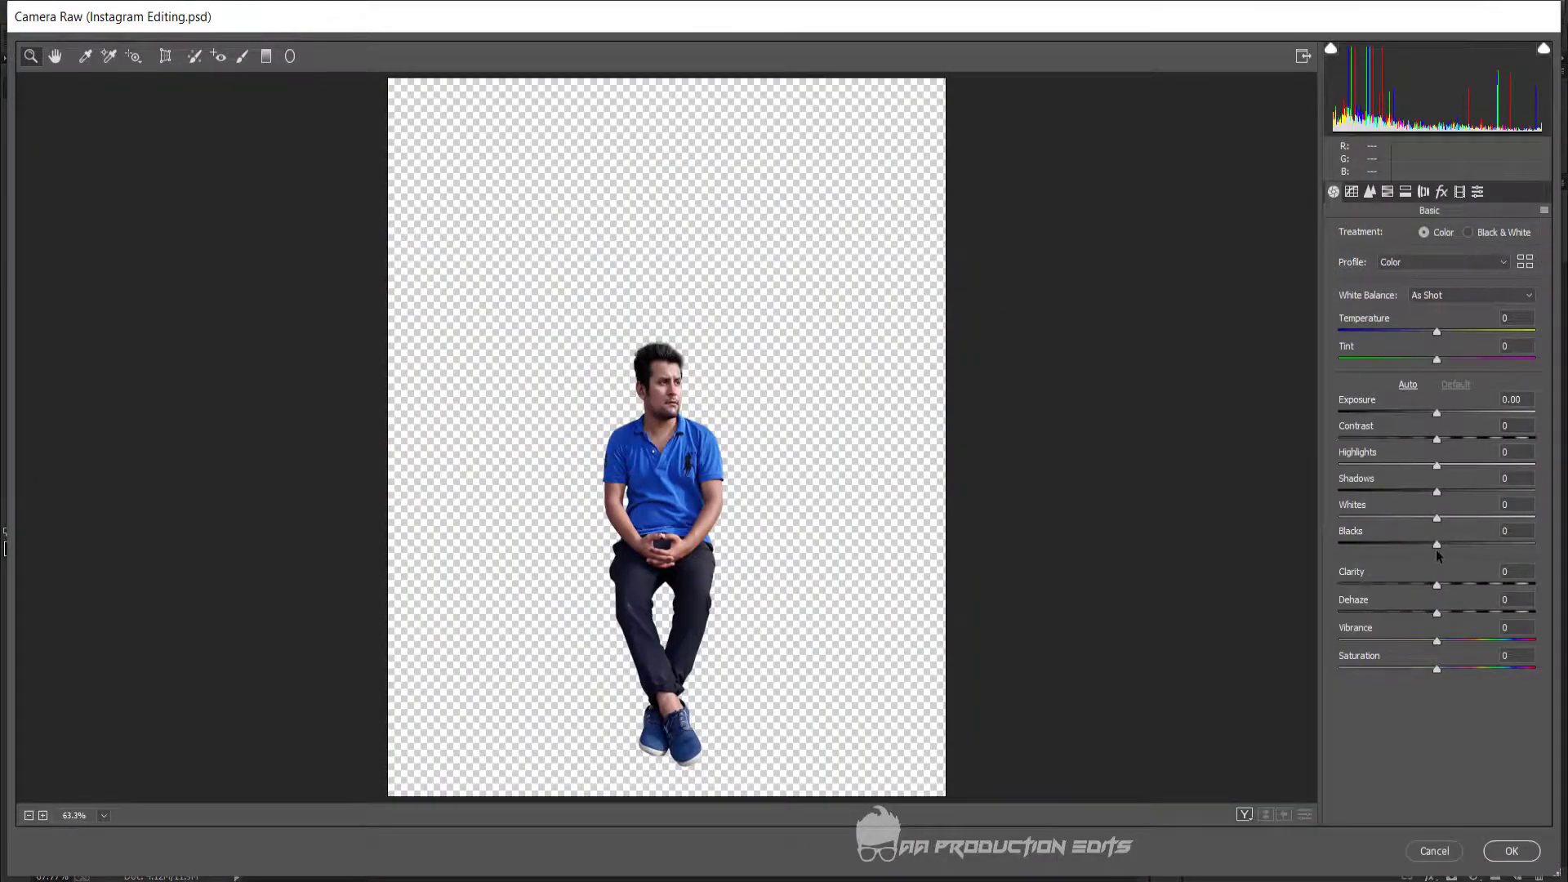
{"action": "left_click_drag", "start_coordinate": [1437, 518], "coordinate": [1400, 537]}
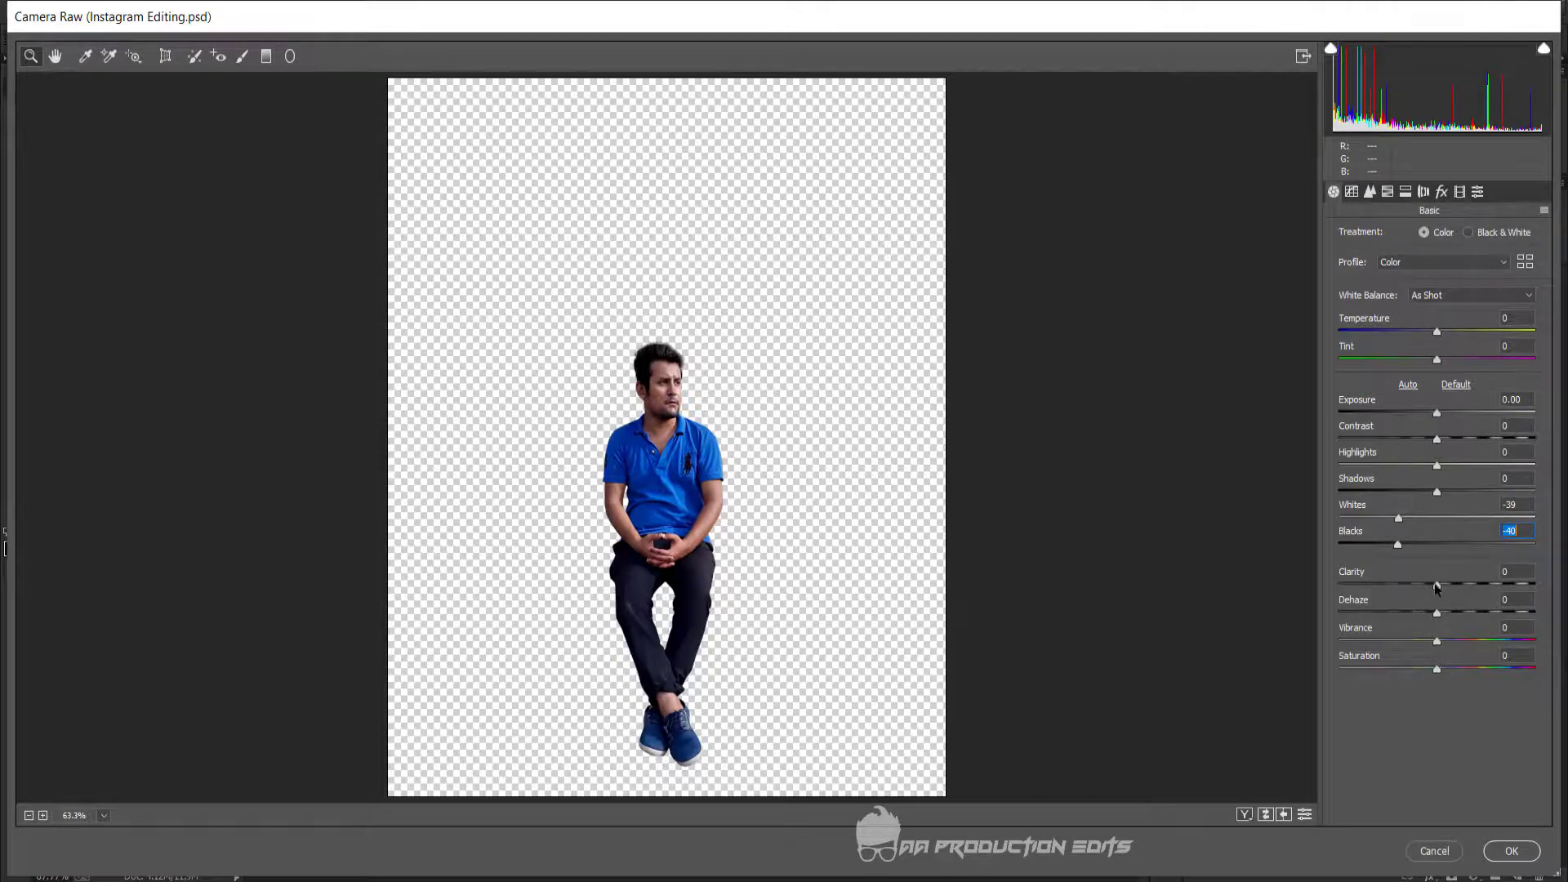
{"action": "left_click_drag", "start_coordinate": [1436, 585], "coordinate": [1453, 582]}
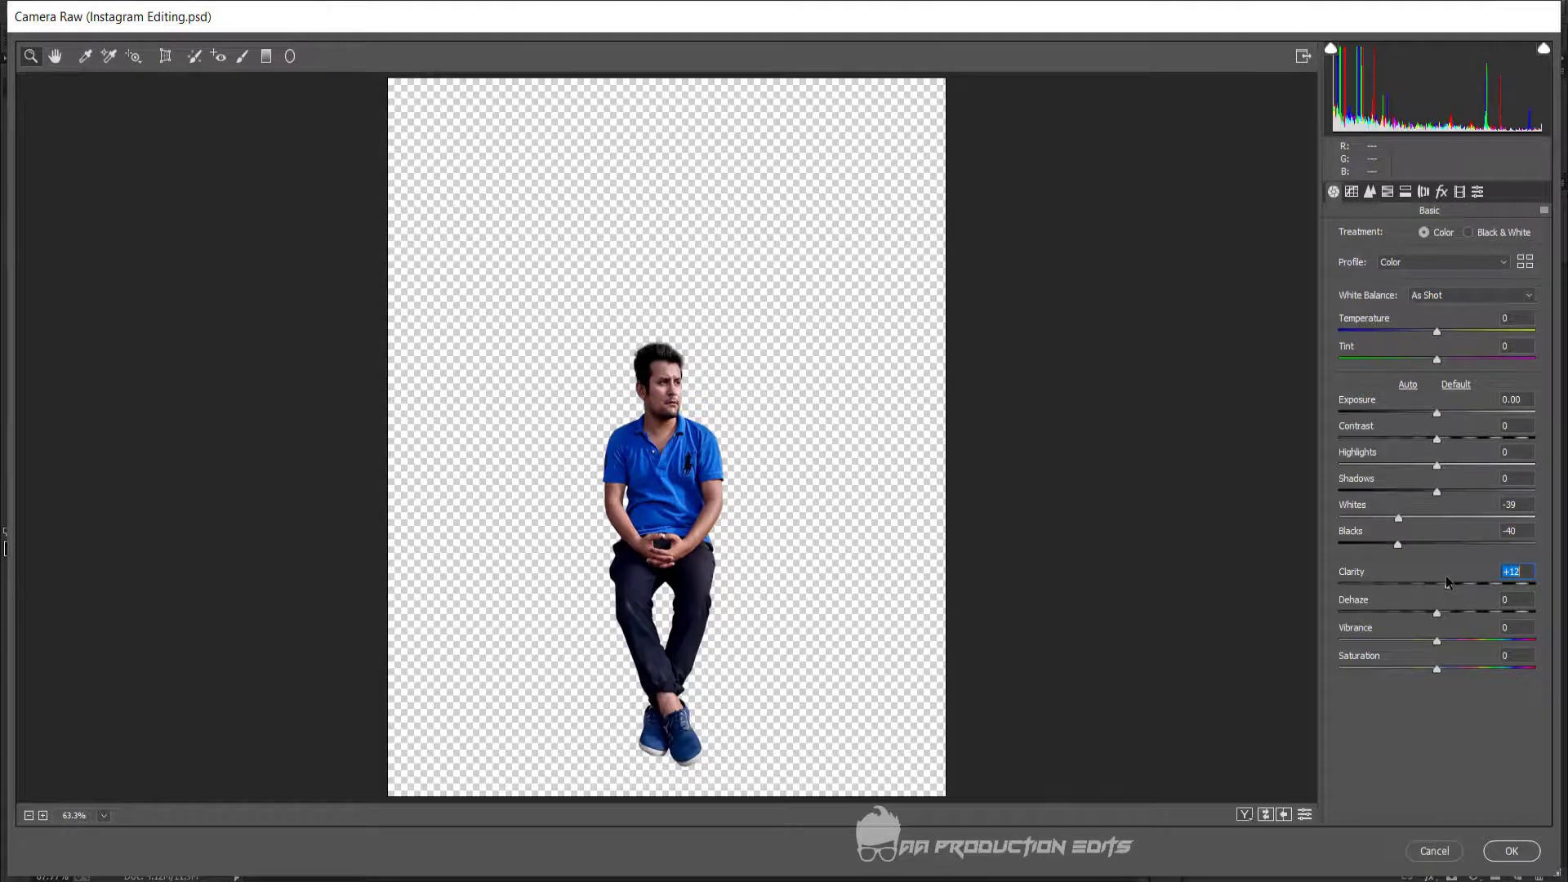
{"action": "left_click_drag", "start_coordinate": [1446, 582], "coordinate": [1438, 576]}
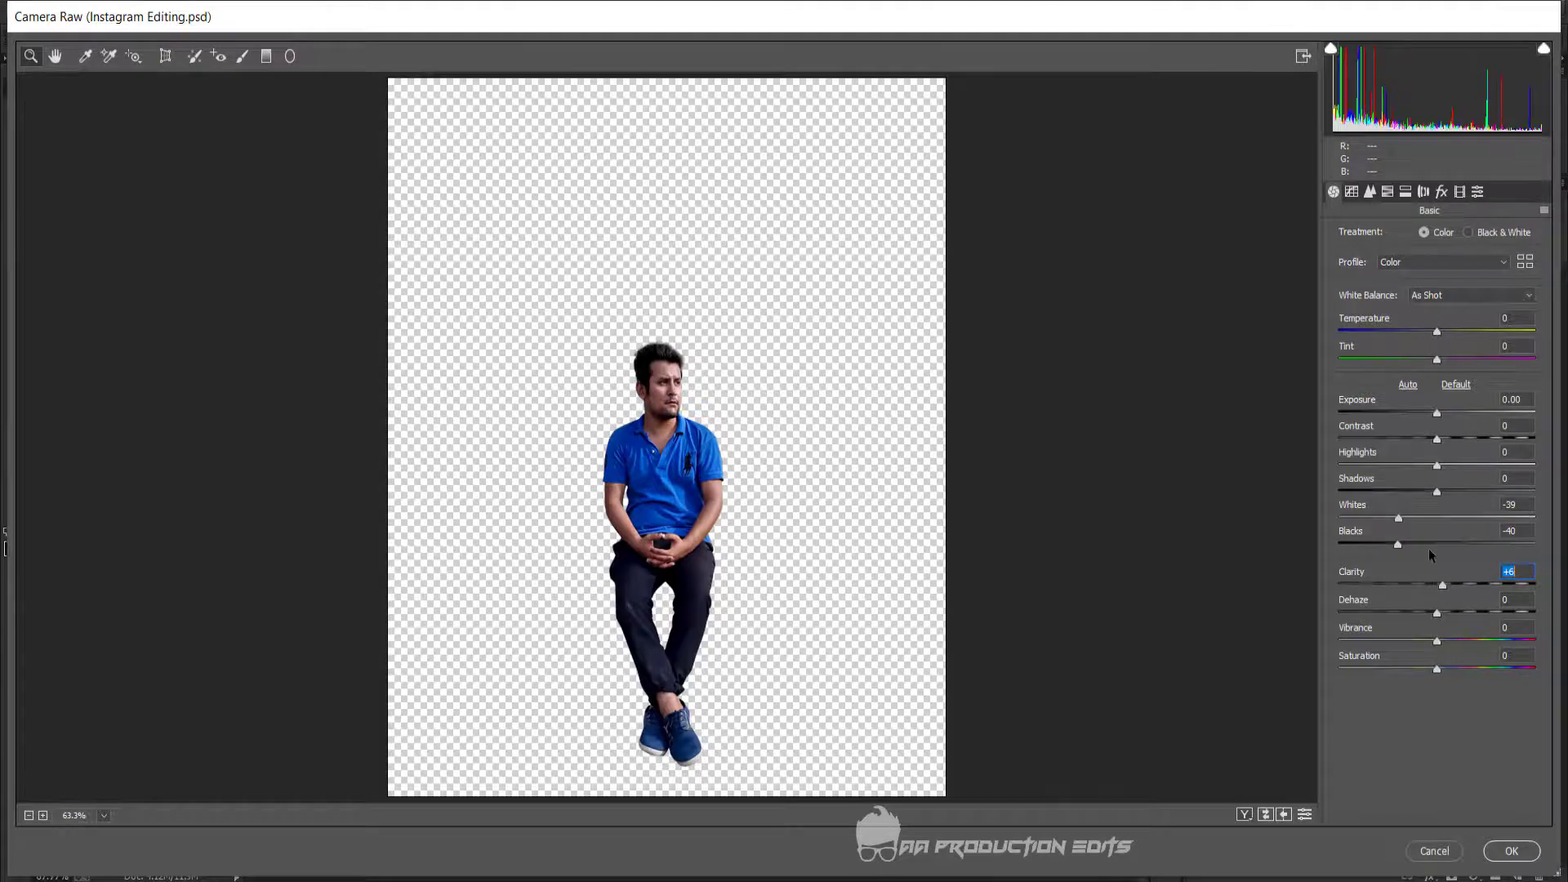
Set oranges saturation to about -30, shadows to -27, whites to -2 and blacks to about -18, and apply the Camera Raw filter
{"action": "left_click", "coordinate": [1388, 191]}
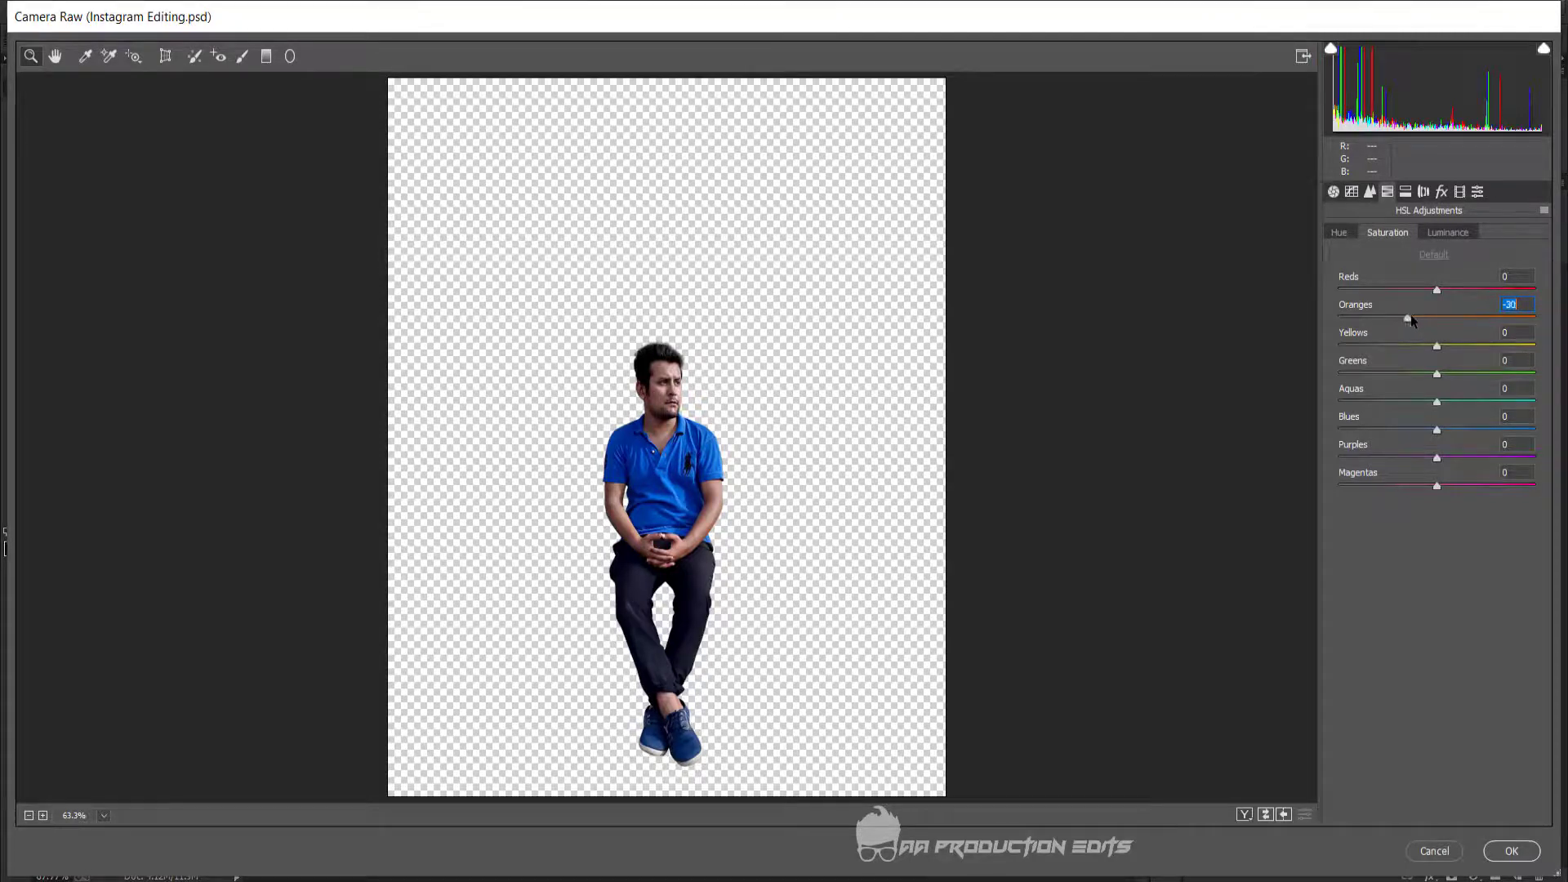
{"action": "left_click", "coordinate": [1340, 234]}
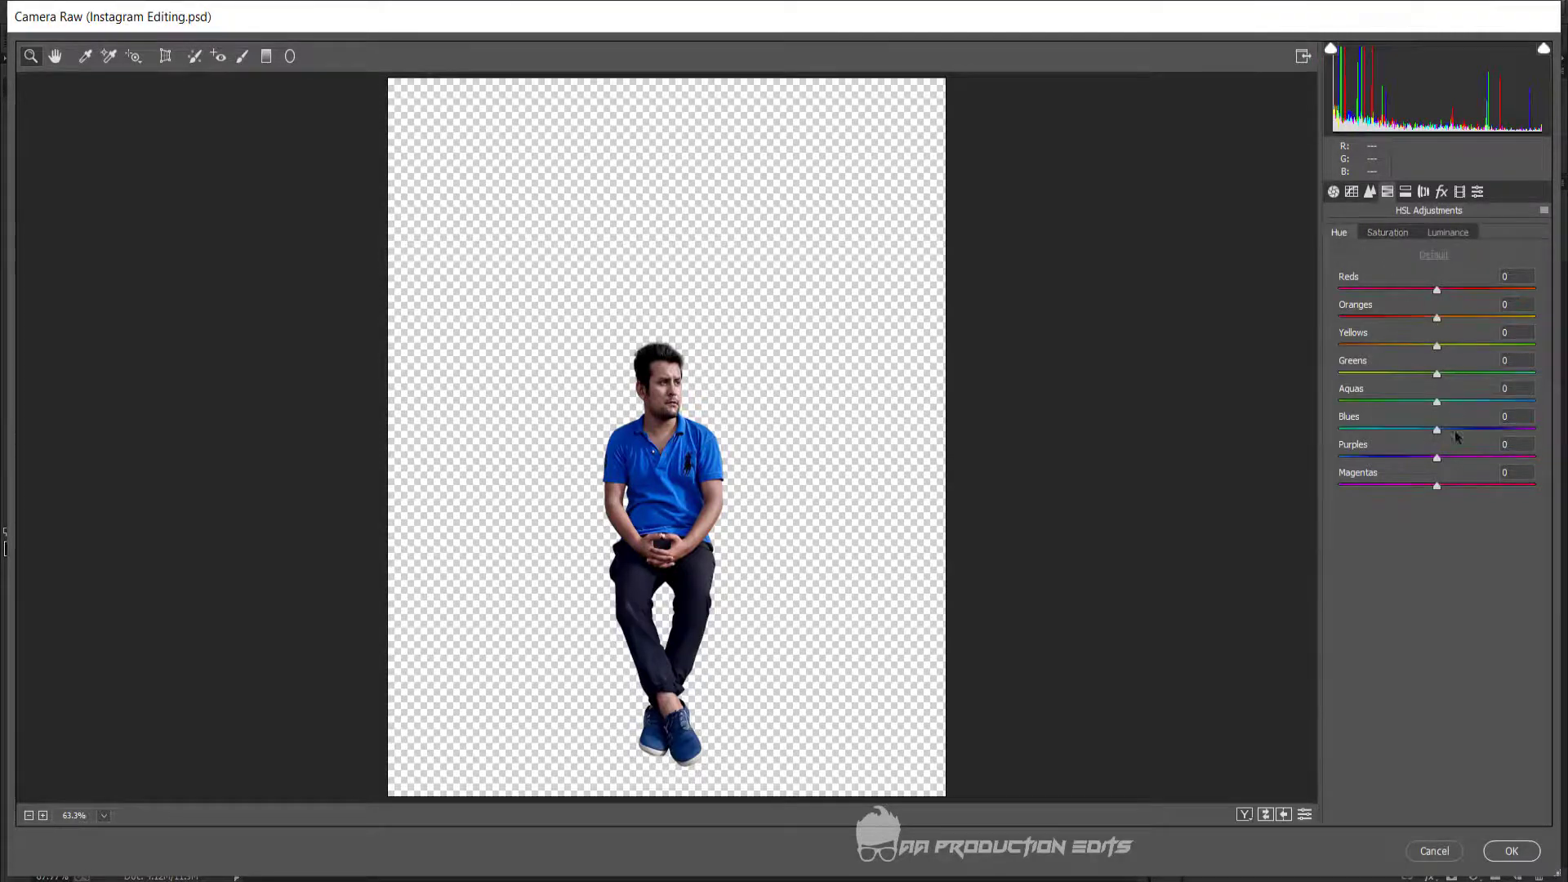
{"action": "left_click", "coordinate": [1334, 192]}
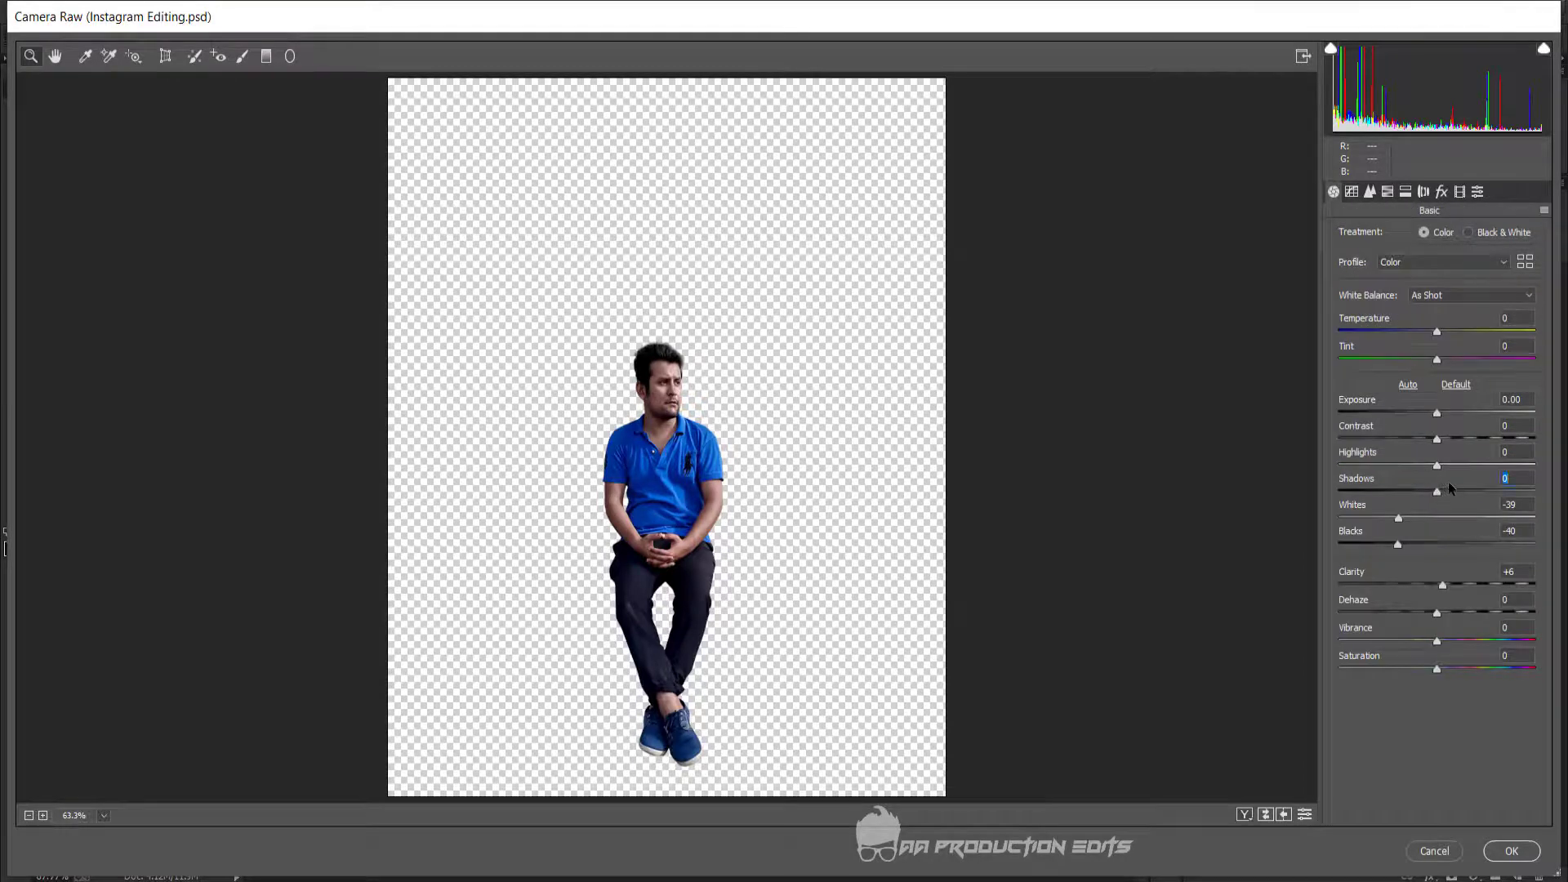
{"action": "left_click_drag", "start_coordinate": [1451, 488], "coordinate": [1421, 540]}
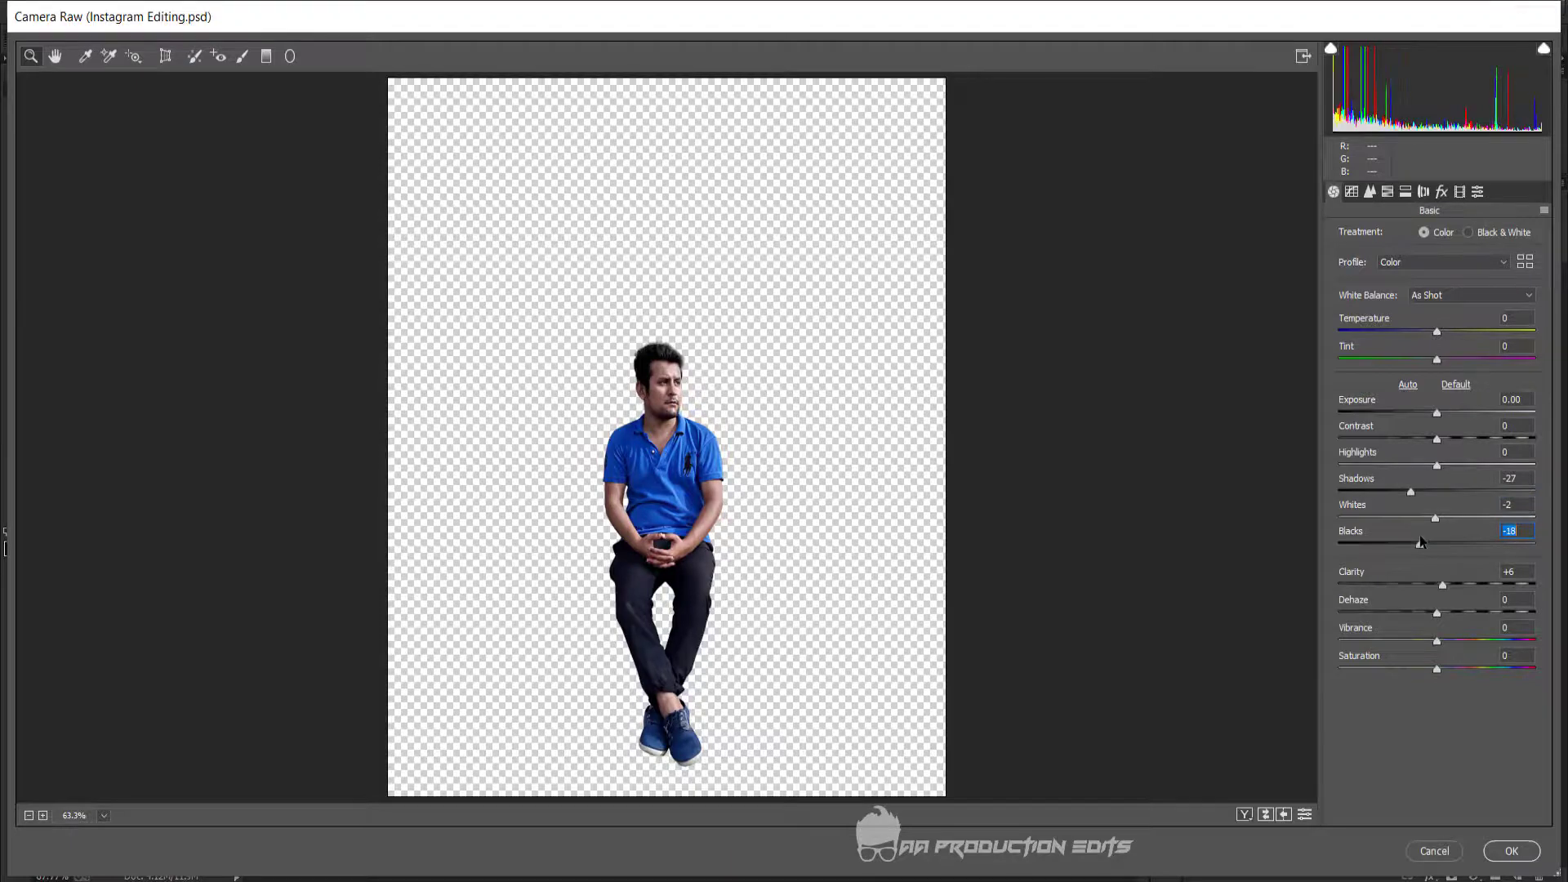
{"action": "left_click", "coordinate": [1510, 847]}
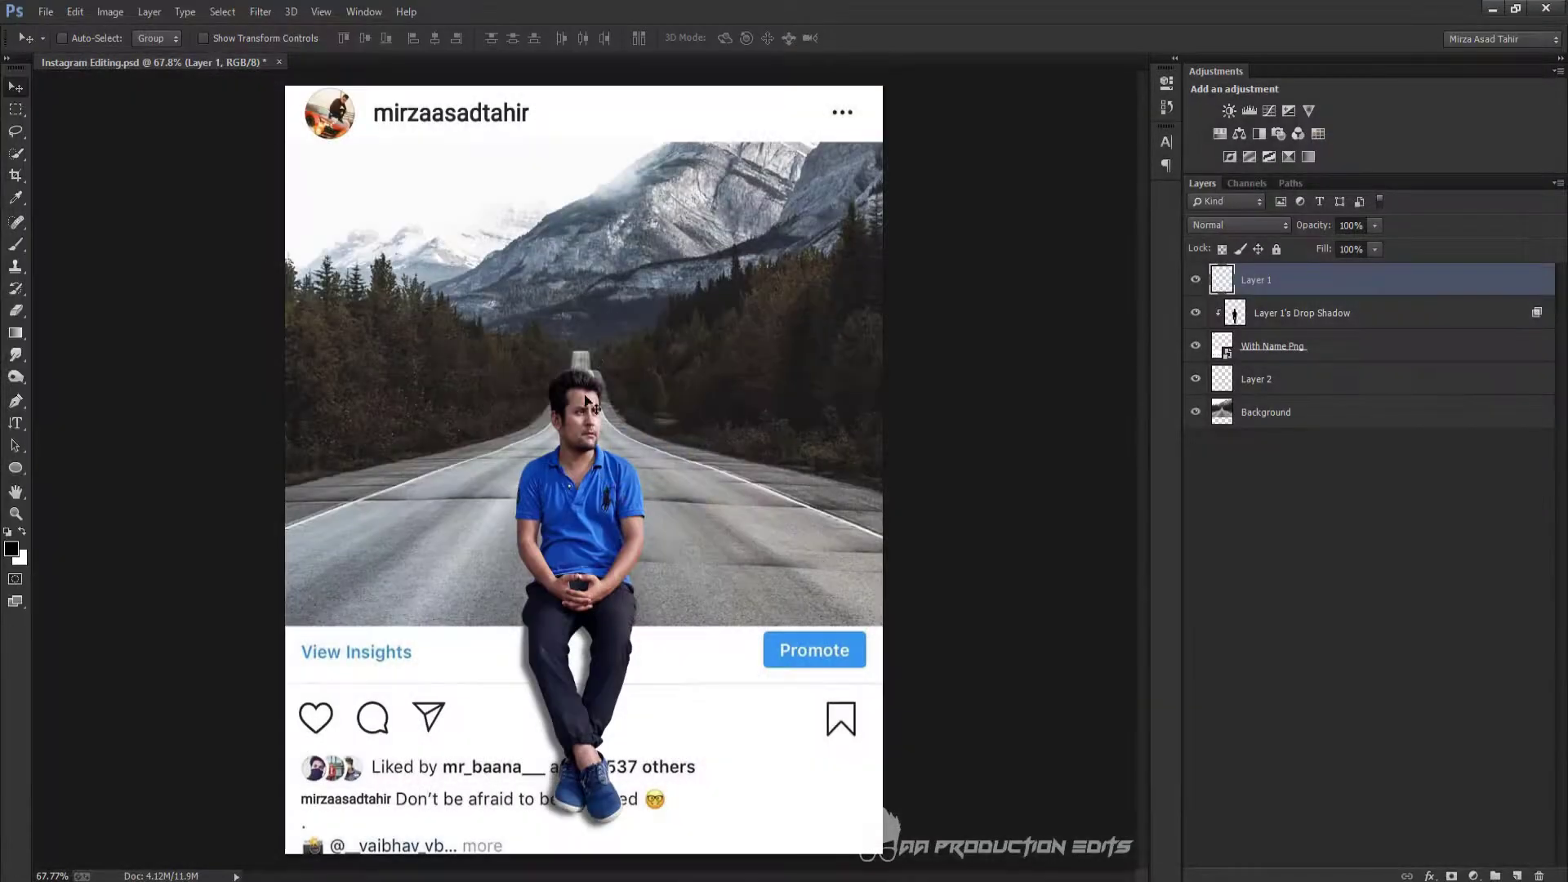
Compare the man before and after the Camera Raw grading, keep the graded version and save the document
{"action": "key", "text": "ctrl+z"}
{"action": "key", "text": "ctrl+z"}
{"action": "key", "text": "ctrl+z"}
{"action": "key", "text": "ctrl+z"}
{"action": "key", "text": "ctrl+z"}
{"action": "key", "text": "ctrl+z"}
{"action": "key", "text": "ctrl+s"}
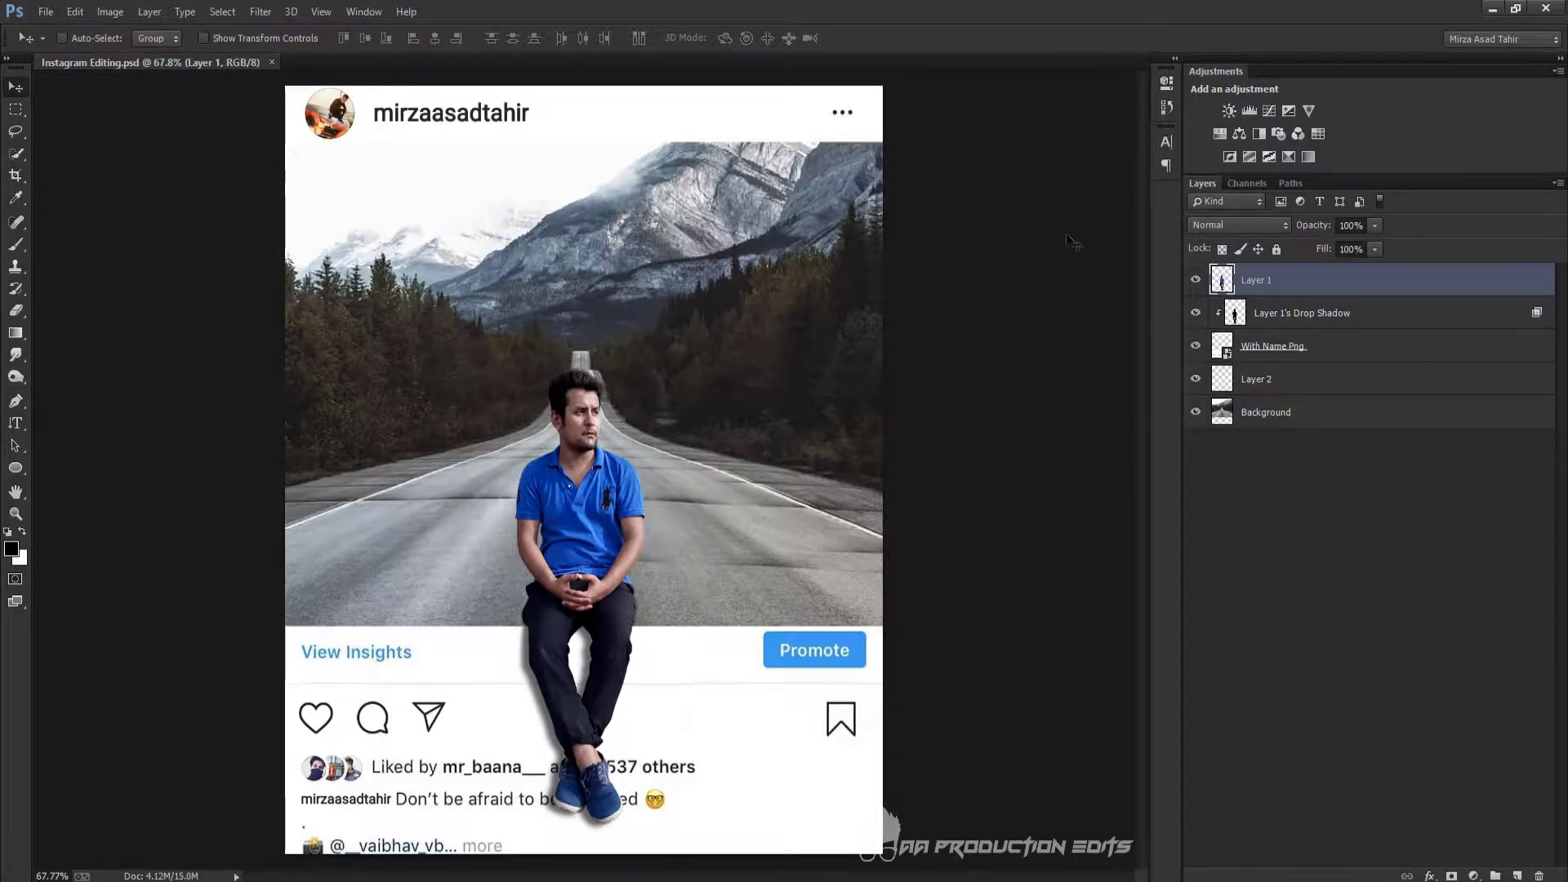
Open the Liquify filter on Layer 1 and push the front edge of the man's hair outward with a size 35 brush
{"action": "left_click", "coordinate": [268, 10]}
{"action": "left_click", "coordinate": [310, 173]}
{"action": "key", "text": "ctrl+plus"}
{"action": "key", "text": "ctrl+plus"}
{"action": "key", "text": "ctrl+plus"}
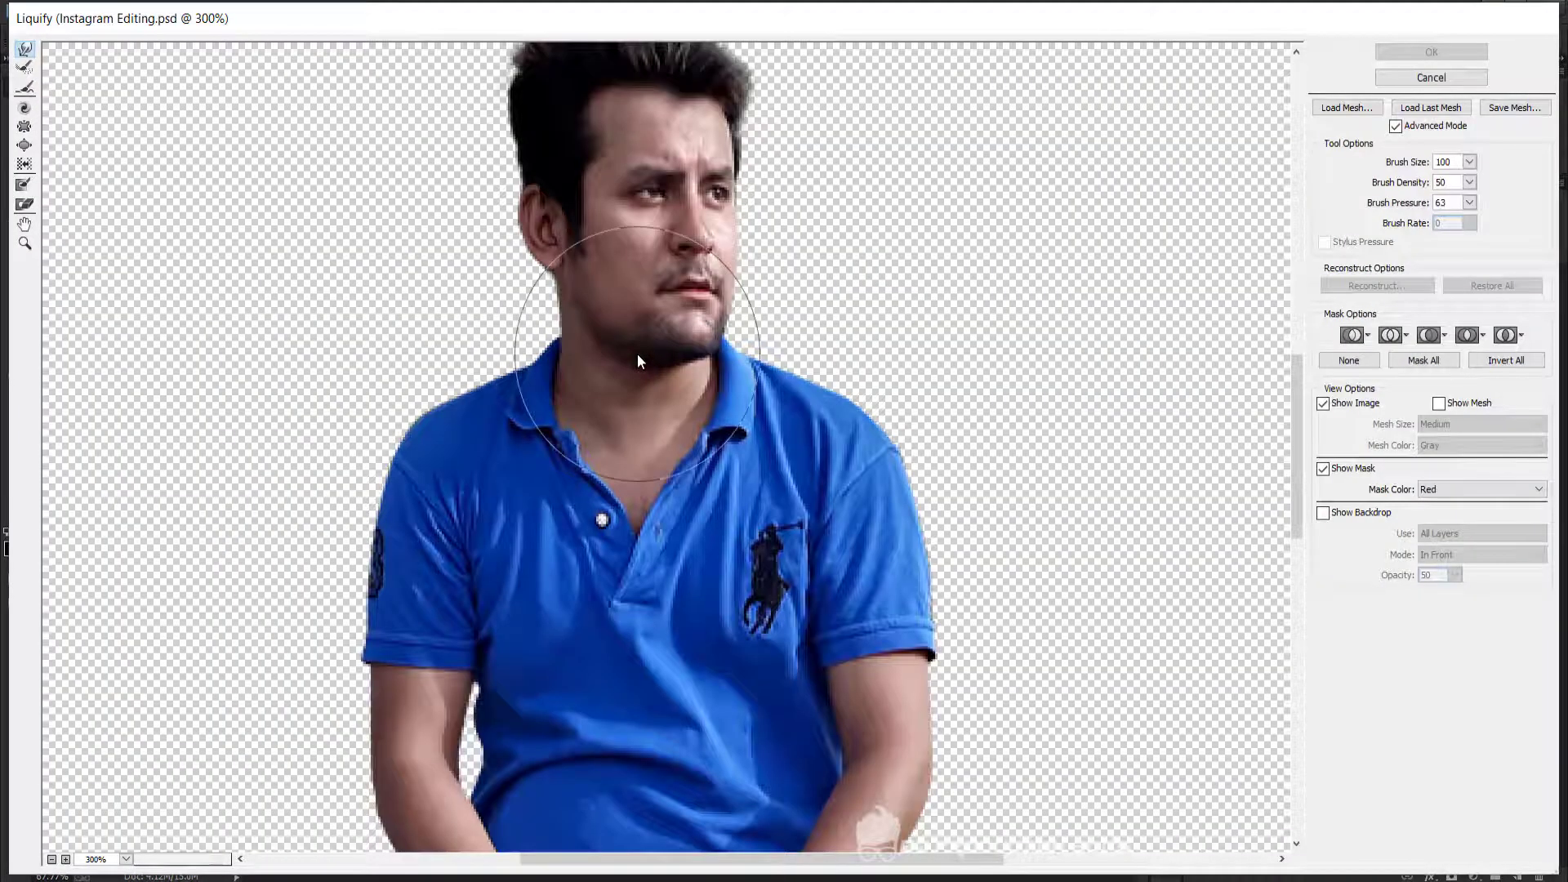
{"action": "left_click_drag", "start_coordinate": [683, 260], "coordinate": [736, 679]}
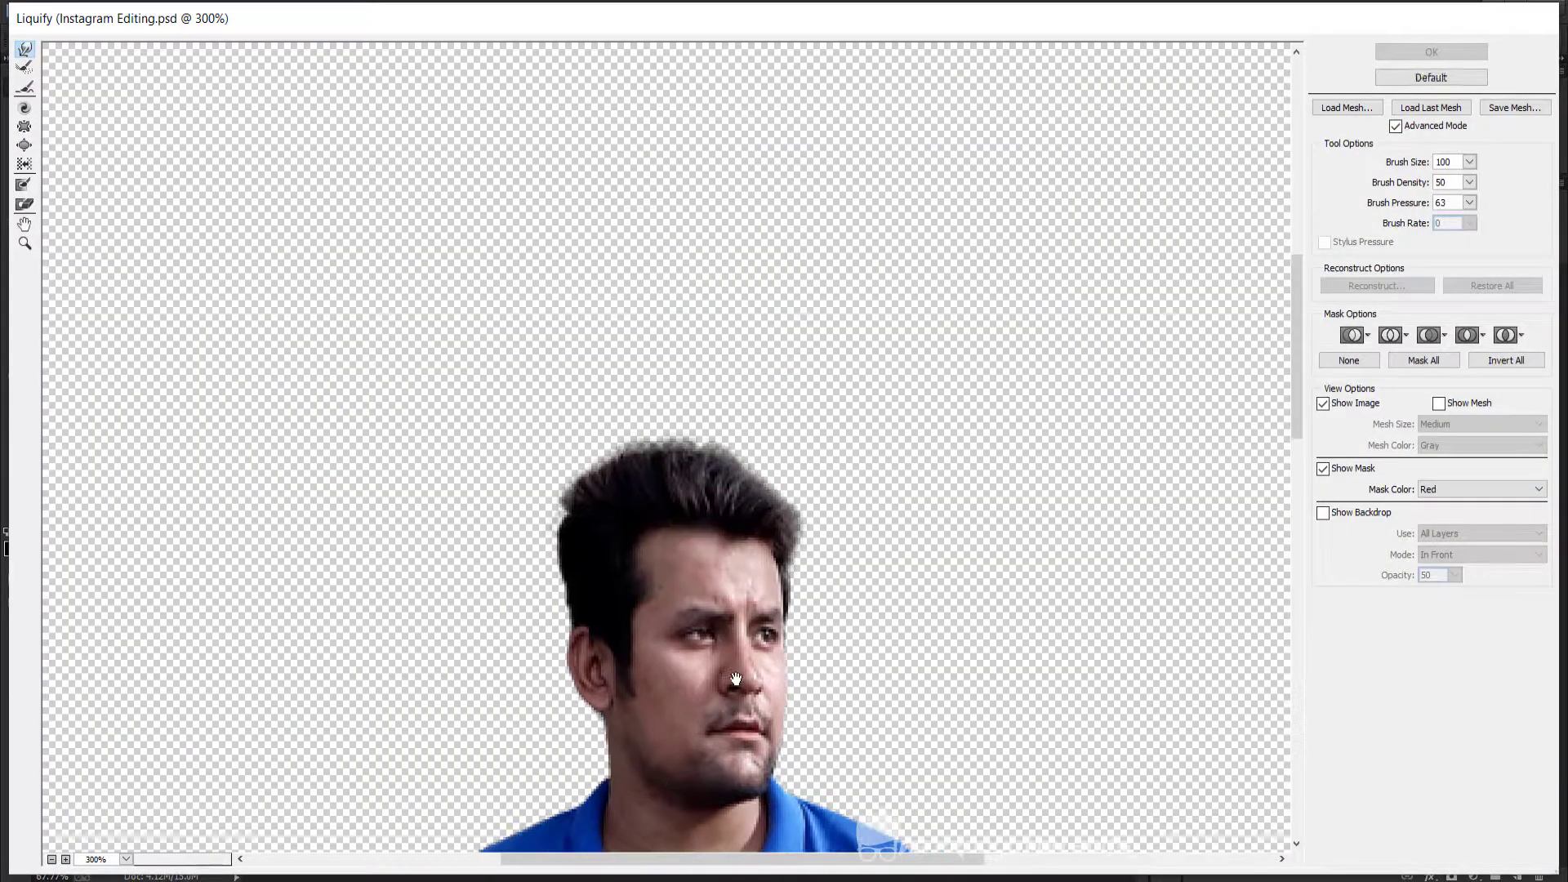
{"action": "key", "text": "ctrl+plus"}
{"action": "key", "text": "bracketleft"}
{"action": "key", "text": "bracketleft"}
{"action": "key", "text": "bracketleft"}
{"action": "key", "text": "bracketleft"}
{"action": "key", "text": "bracketleft"}
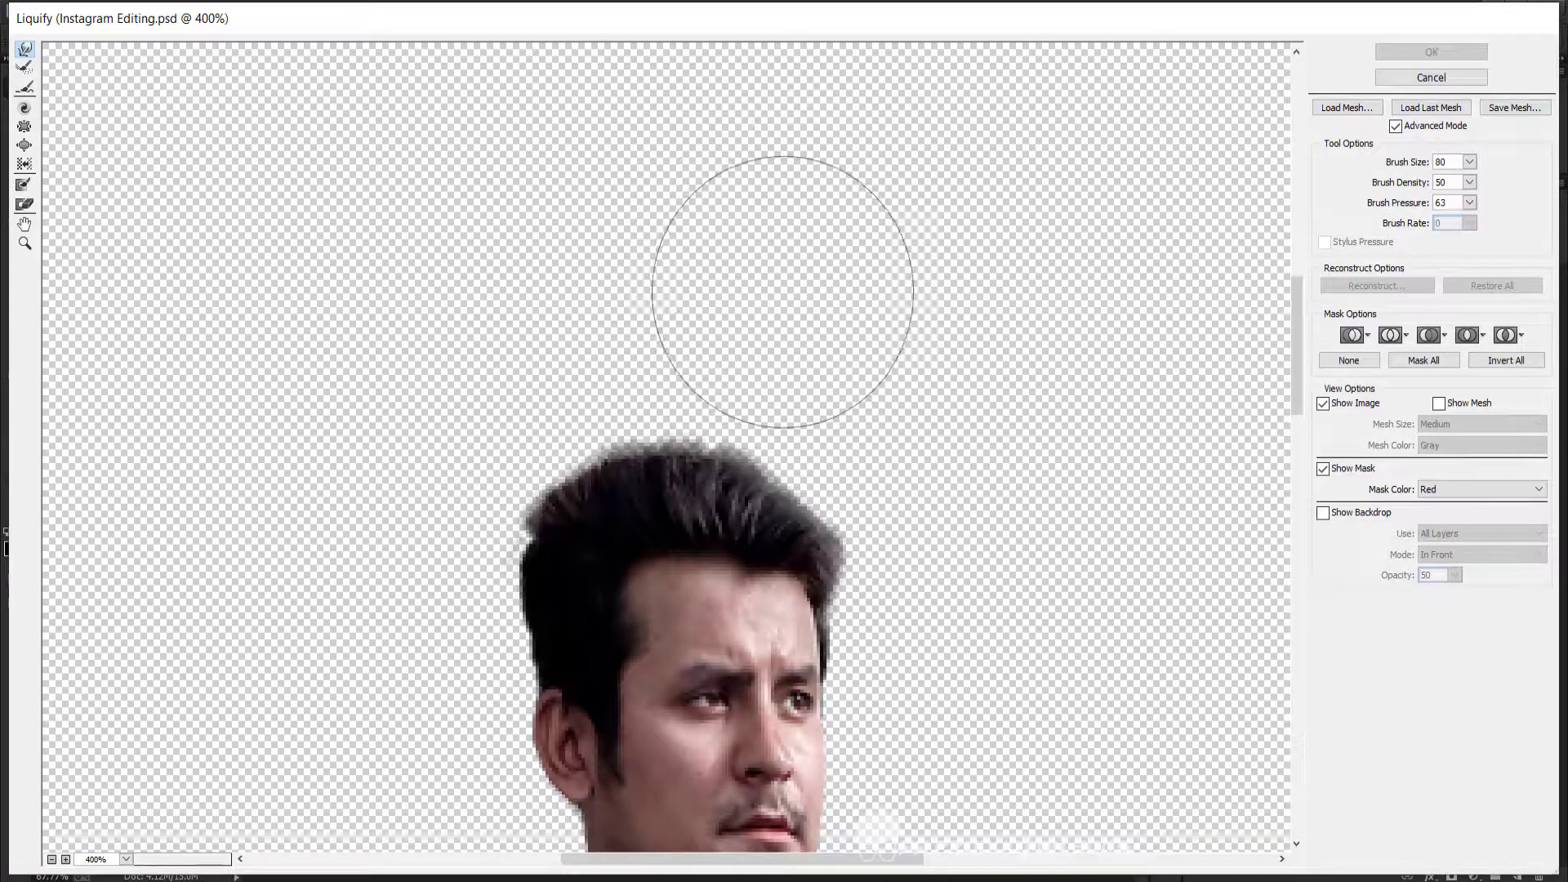
{"action": "key", "text": "bracketleft"}
{"action": "key", "text": "bracketleft"}
{"action": "key", "text": "bracketleft"}
{"action": "key", "text": "bracketleft"}
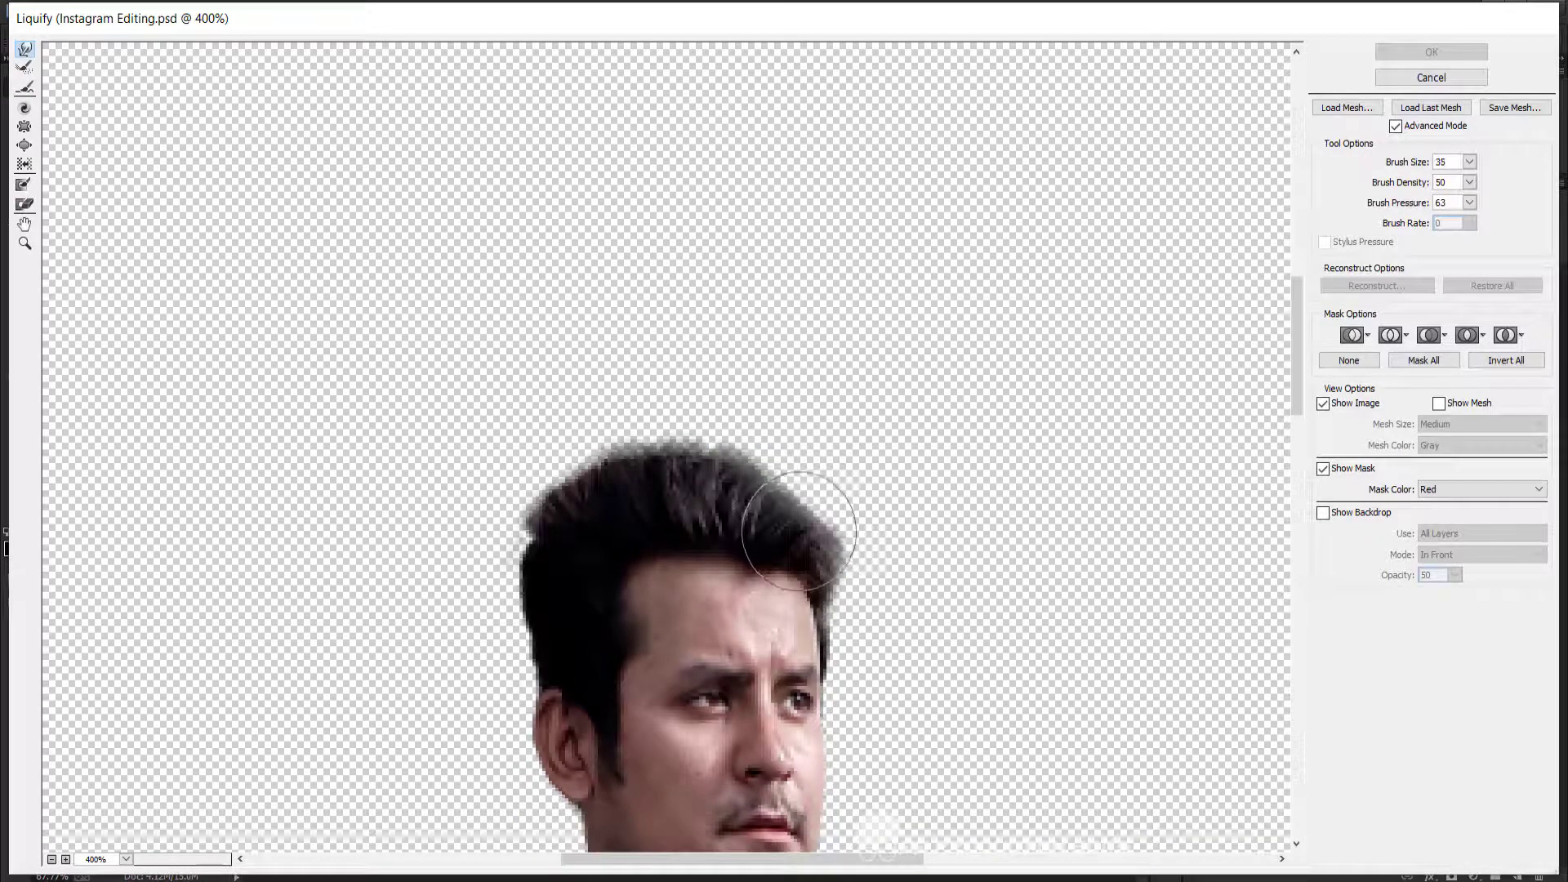
{"action": "mouse_move", "coordinate": [801, 528]}
{"action": "left_mouse_down"}
{"action": "mouse_move", "coordinate": [811, 486]}
{"action": "mouse_move", "coordinate": [818, 526]}
{"action": "mouse_move", "coordinate": [842, 496]}
{"action": "left_mouse_up"}
Push the top and back of the man's hair upward with Forward Warp strokes to add volume, varying the brush size
{"action": "key", "text": "bracketright"}
{"action": "key", "text": "bracketright"}
{"action": "key", "text": "bracketright"}
{"action": "key", "text": "bracketright"}
{"action": "mouse_move", "coordinate": [740, 473]}
{"action": "left_mouse_down"}
{"action": "mouse_move", "coordinate": [771, 454]}
{"action": "mouse_move", "coordinate": [723, 443]}
{"action": "mouse_move", "coordinate": [650, 453]}
{"action": "mouse_move", "coordinate": [651, 431]}
{"action": "mouse_move", "coordinate": [582, 480]}
{"action": "mouse_move", "coordinate": [576, 460]}
{"action": "mouse_move", "coordinate": [538, 505]}
{"action": "mouse_move", "coordinate": [563, 454]}
{"action": "left_mouse_up"}
{"action": "key", "text": "bracketleft"}
{"action": "key", "text": "bracketleft"}
{"action": "key", "text": "bracketleft"}
{"action": "key", "text": "bracketleft"}
{"action": "key", "text": "bracketright"}
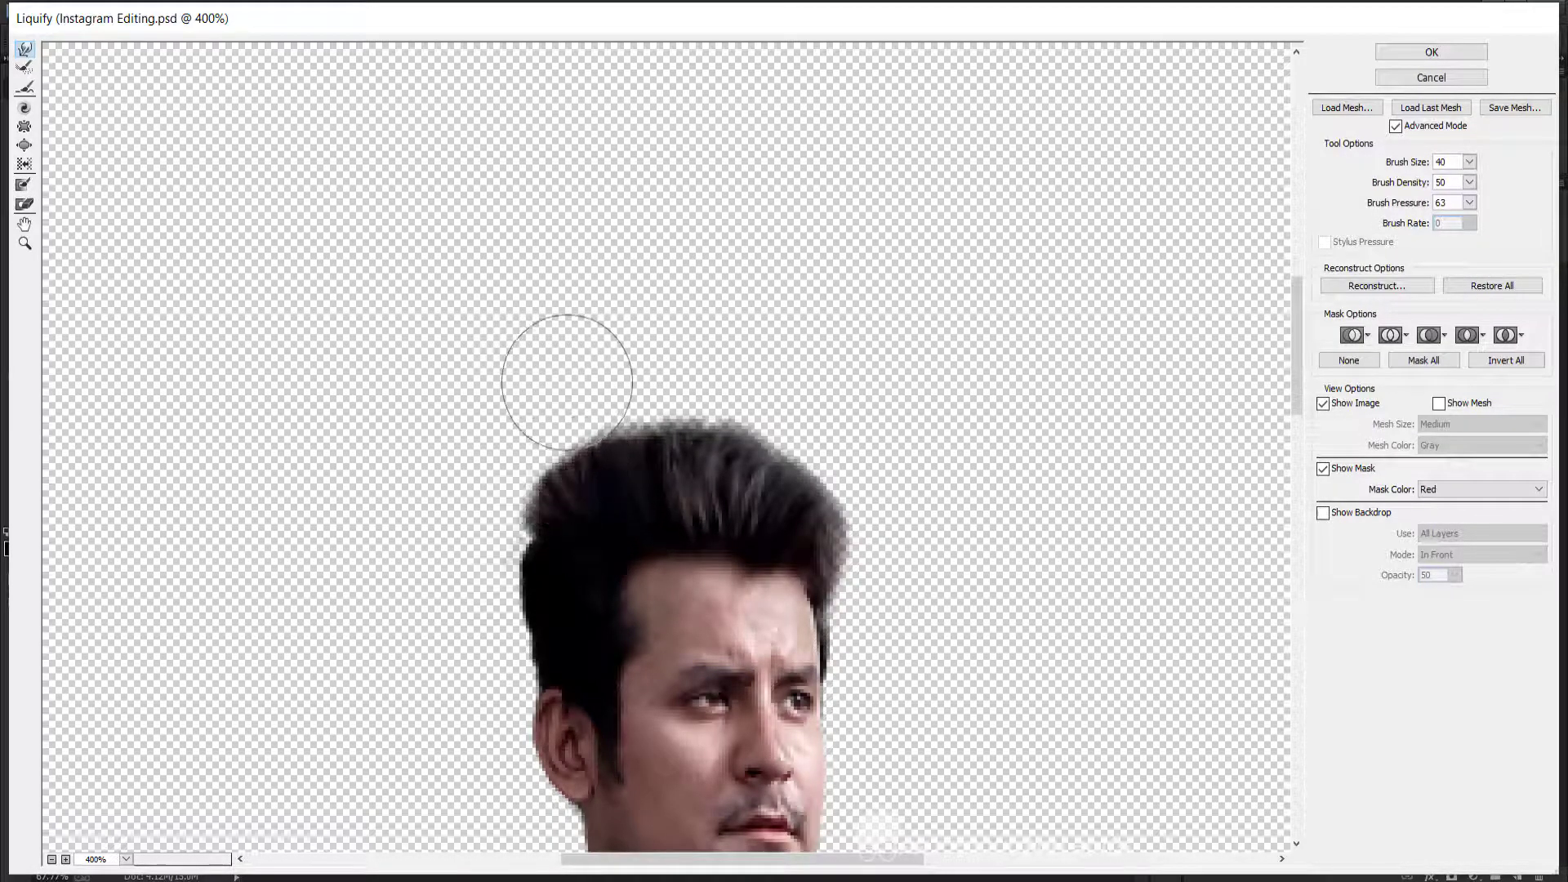
{"action": "key", "text": "bracketleft"}
{"action": "key", "text": "bracketleft"}
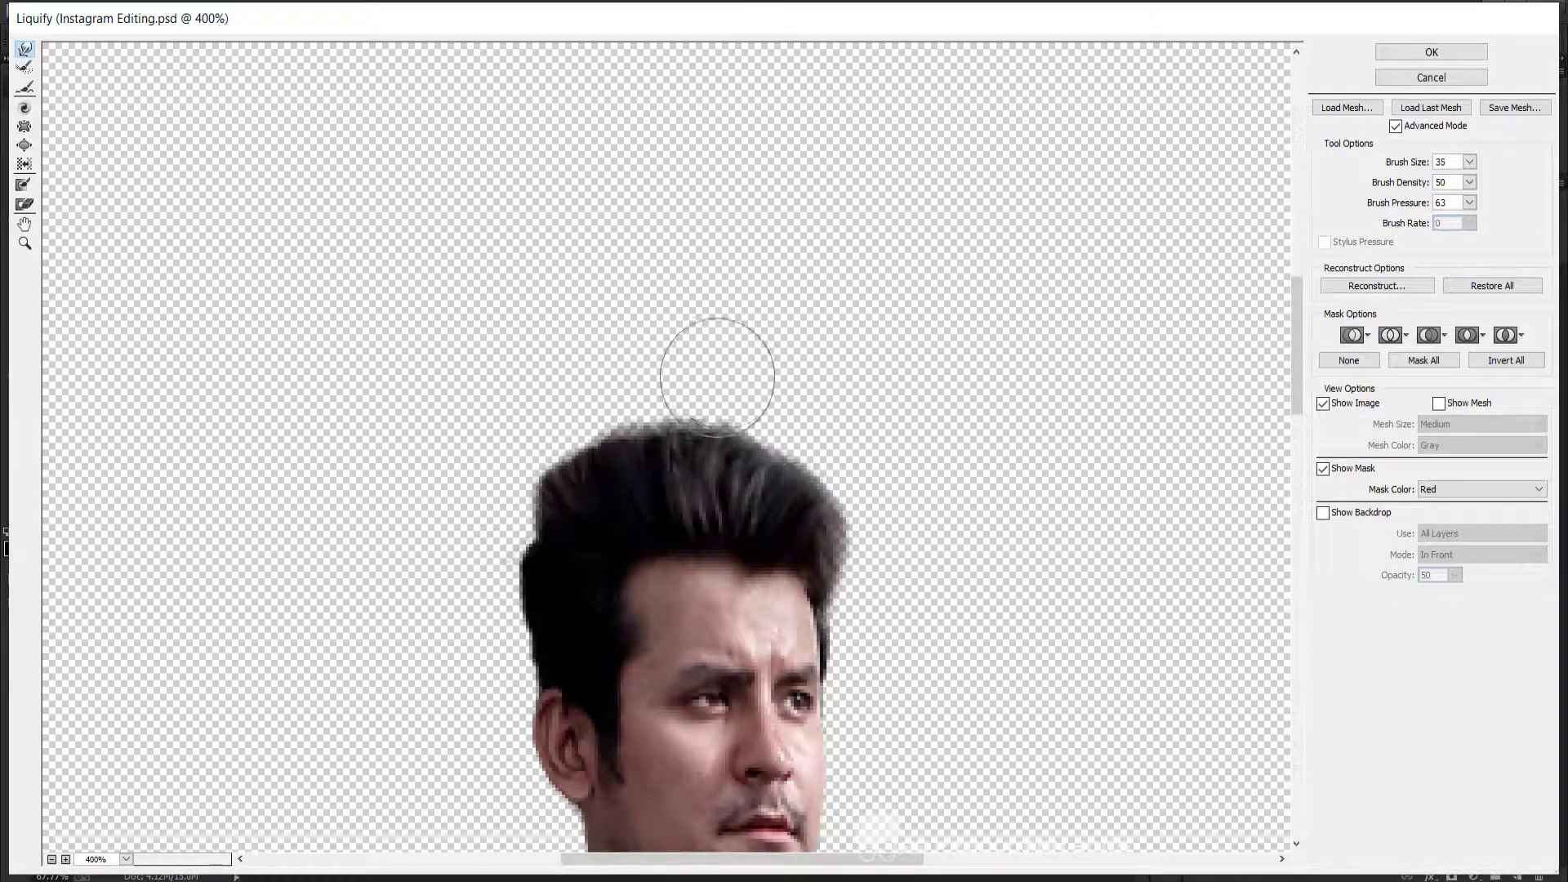
Refine the outline of the man's hair with Liquify brush sizes between 40 and 20, and apply the filter
{"action": "key", "text": "bracketright"}
{"action": "key", "text": "bracketright"}
{"action": "key", "text": "bracketright"}
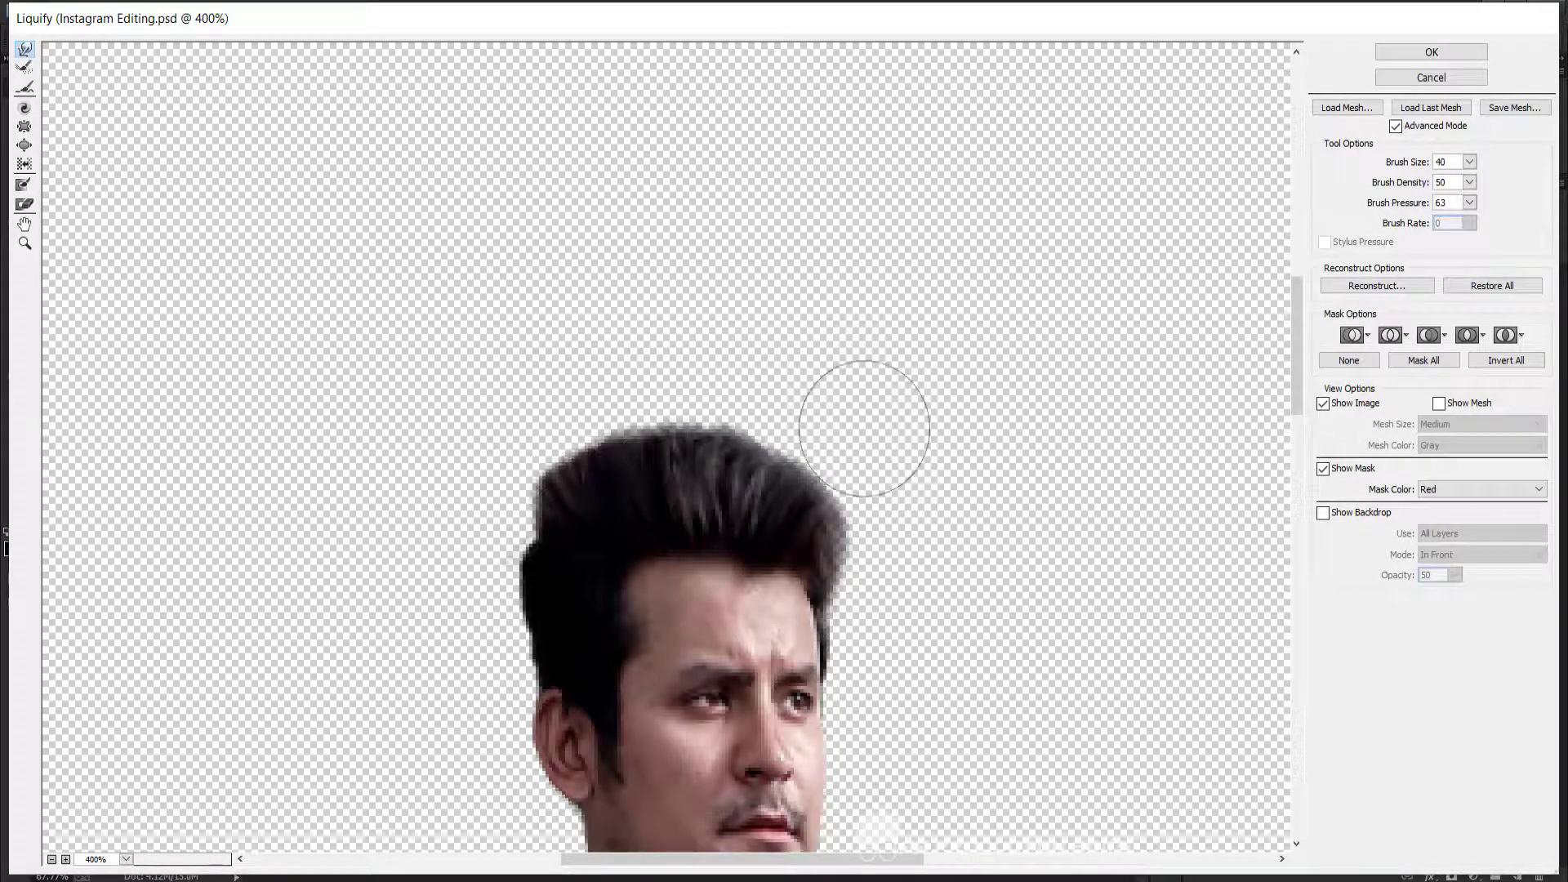
{"action": "key", "text": "bracketleft"}
{"action": "key", "text": "bracketleft"}
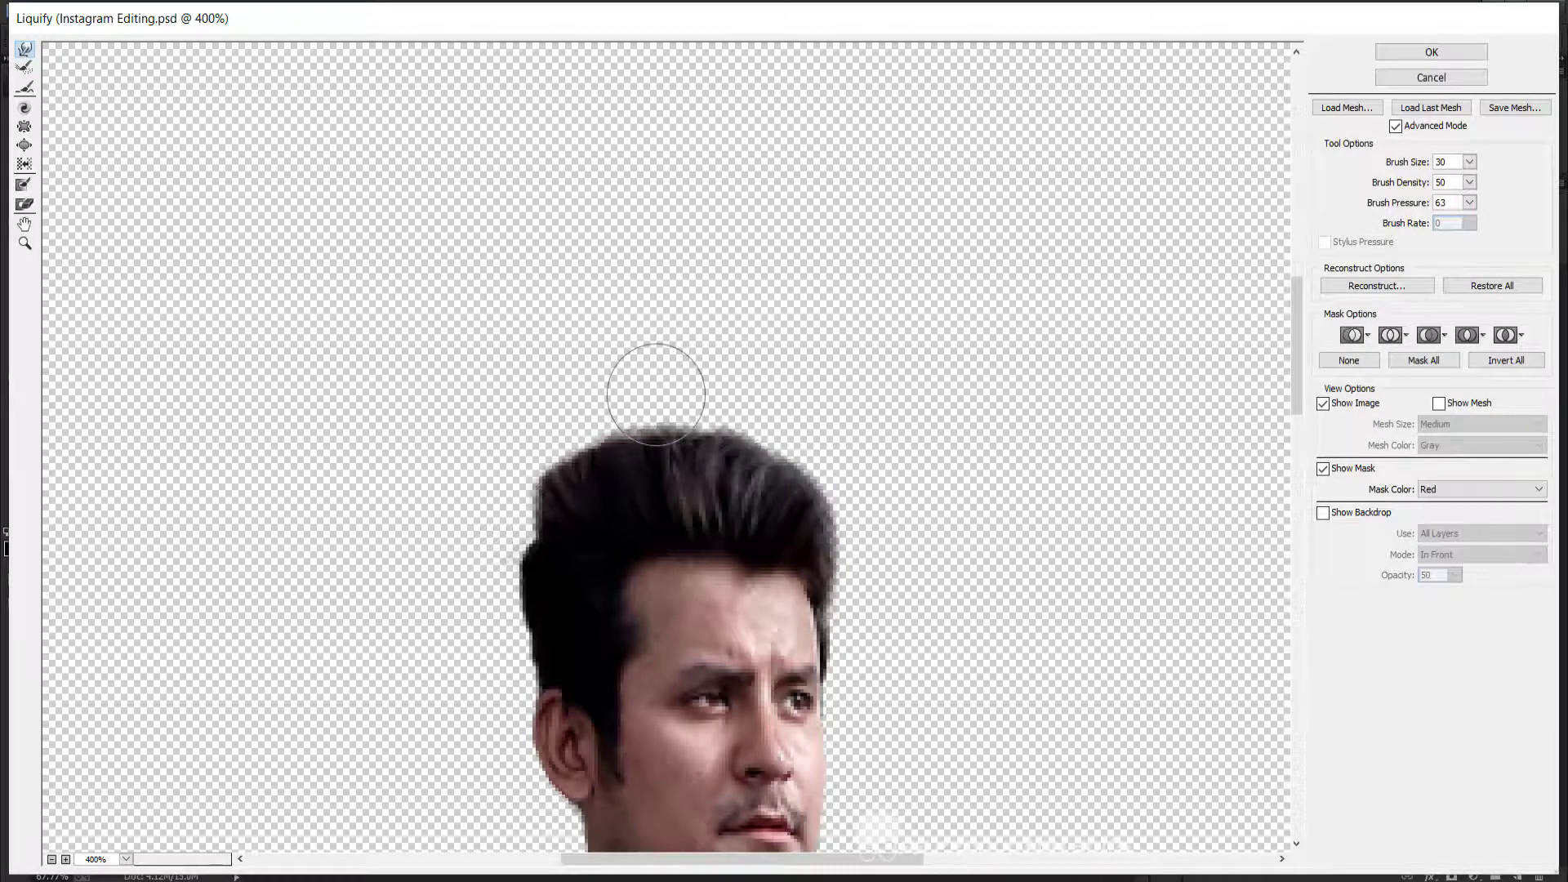
{"action": "key", "text": "bracketleft"}
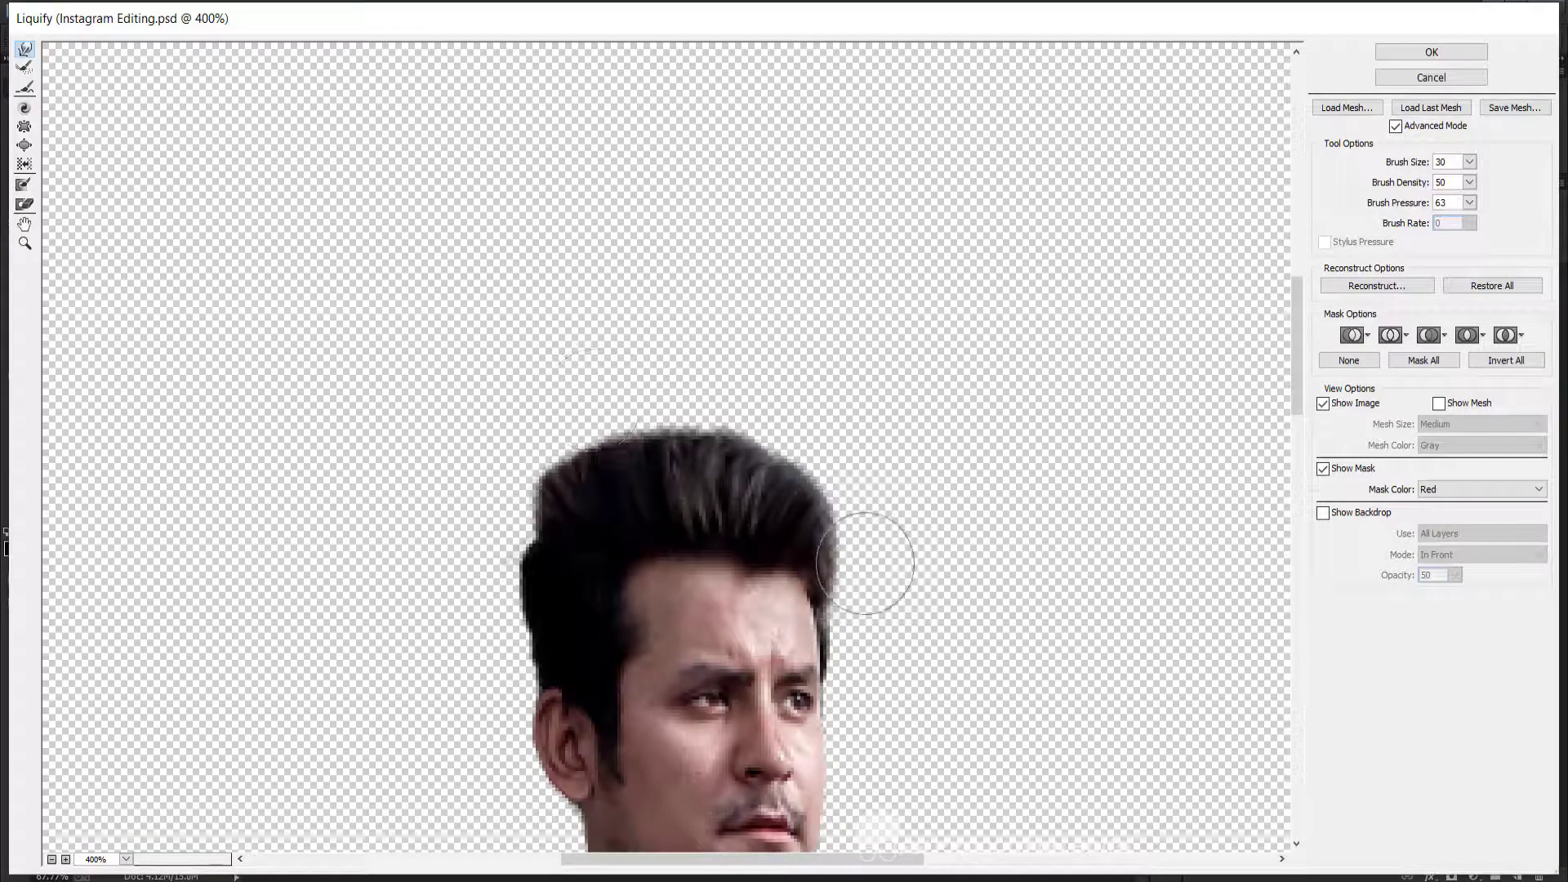
{"action": "key", "text": "bracketleft"}
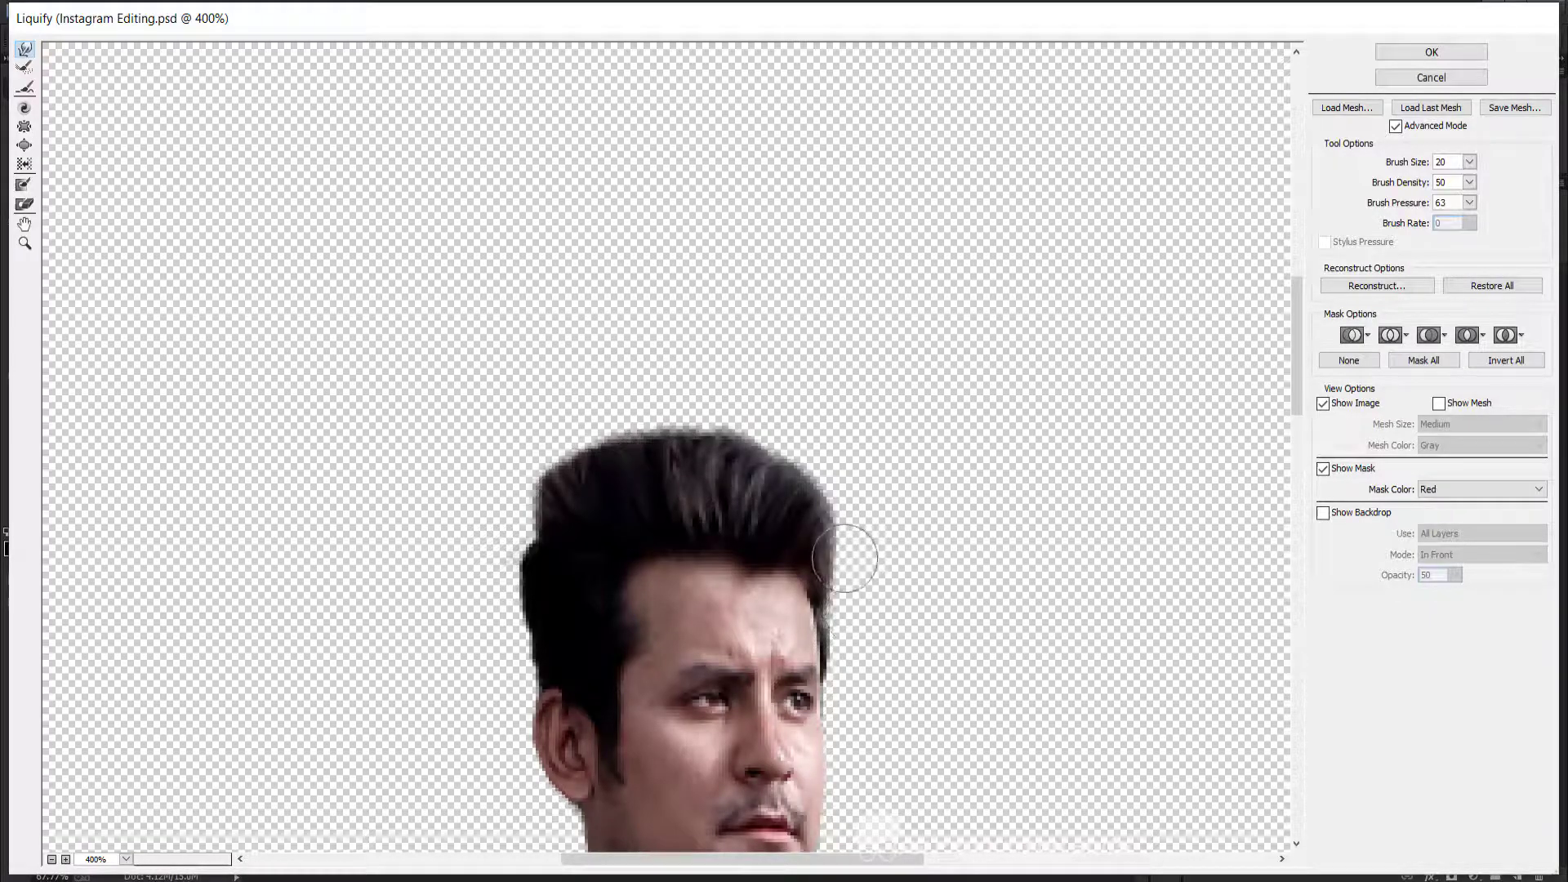
{"action": "left_click", "coordinate": [1449, 62]}
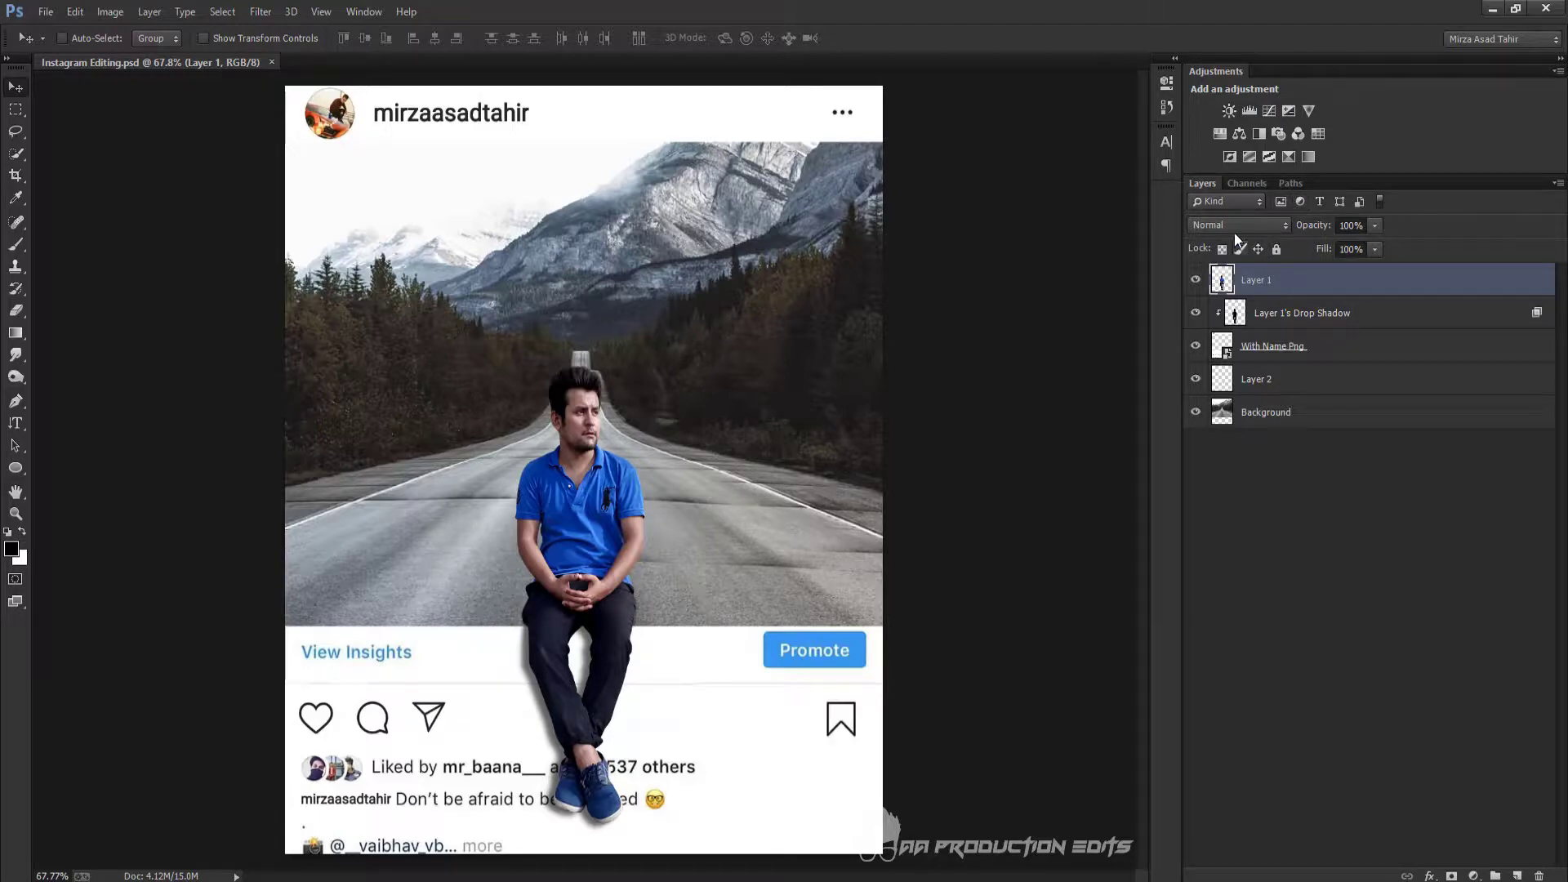
Add a Selective Color adjustment clipped to Layer 1 and set black in the Reds to -32%
{"action": "left_click", "coordinate": [1287, 157]}
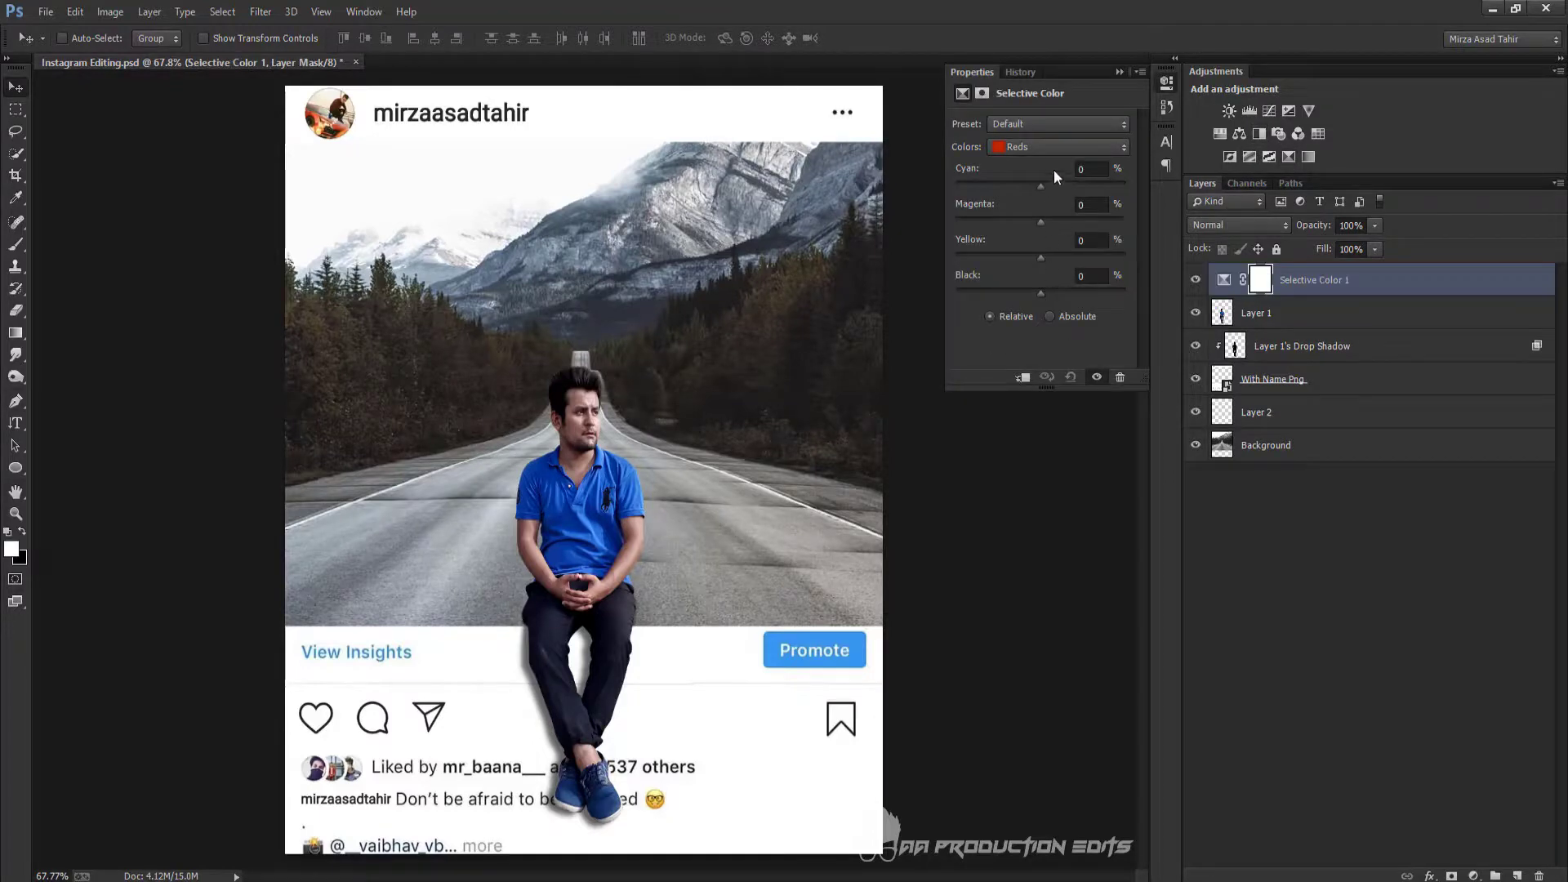
{"action": "left_click", "coordinate": [1023, 378]}
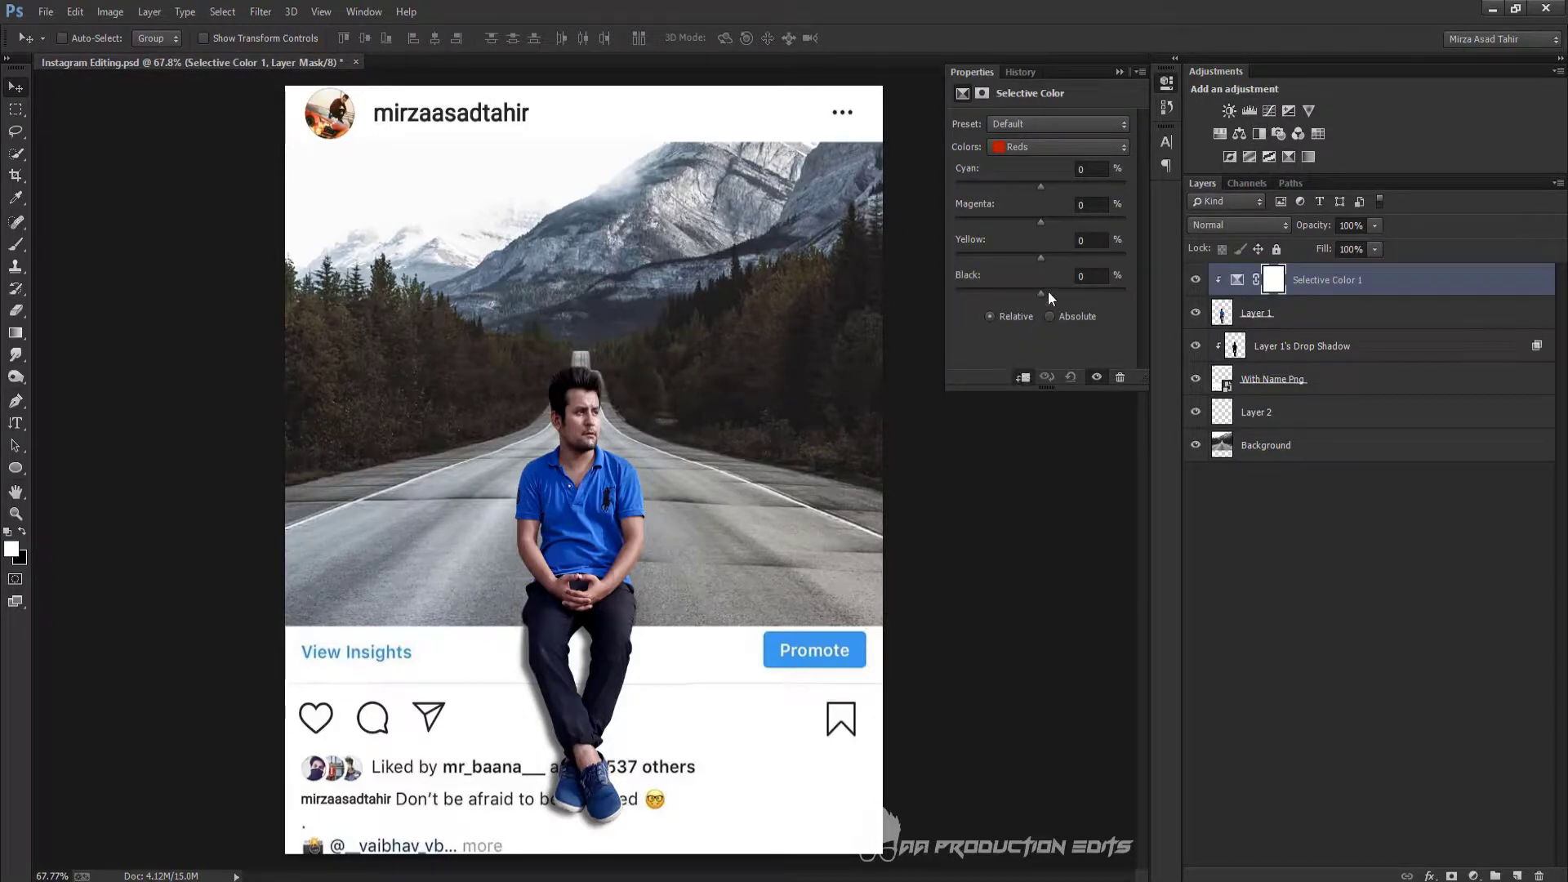
{"action": "left_click_drag", "start_coordinate": [1048, 291], "coordinate": [1018, 291]}
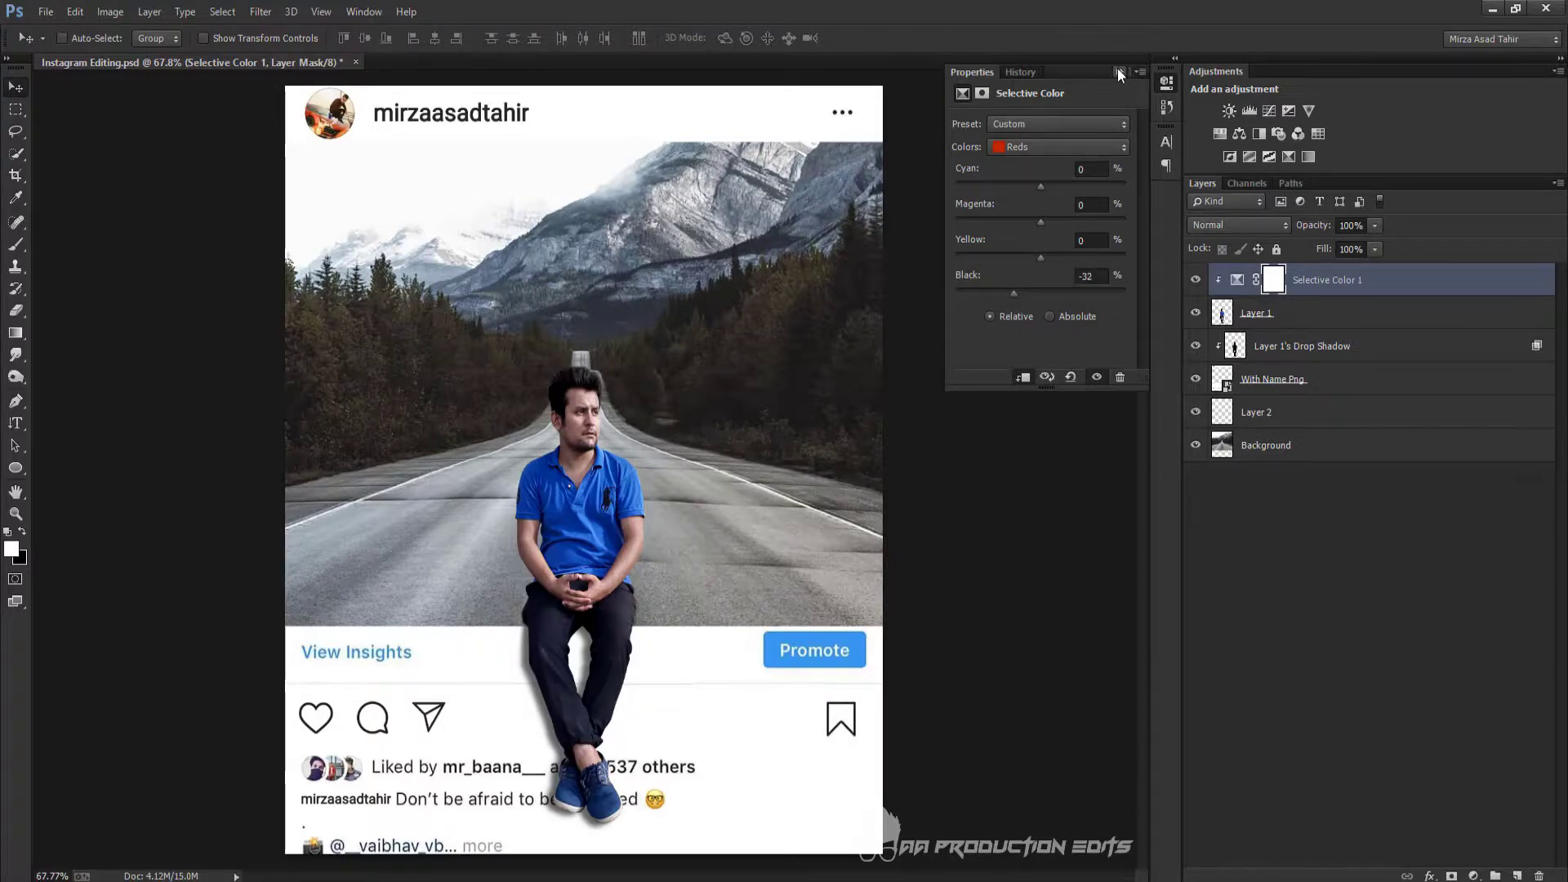
Fine-tune the black amount of the Blacks range in the Selective Color adjustment and check the whole composition
{"action": "left_click", "coordinate": [1054, 146]}
{"action": "left_click", "coordinate": [1013, 296]}
{"action": "left_click_drag", "start_coordinate": [1042, 296], "coordinate": [1038, 296]}
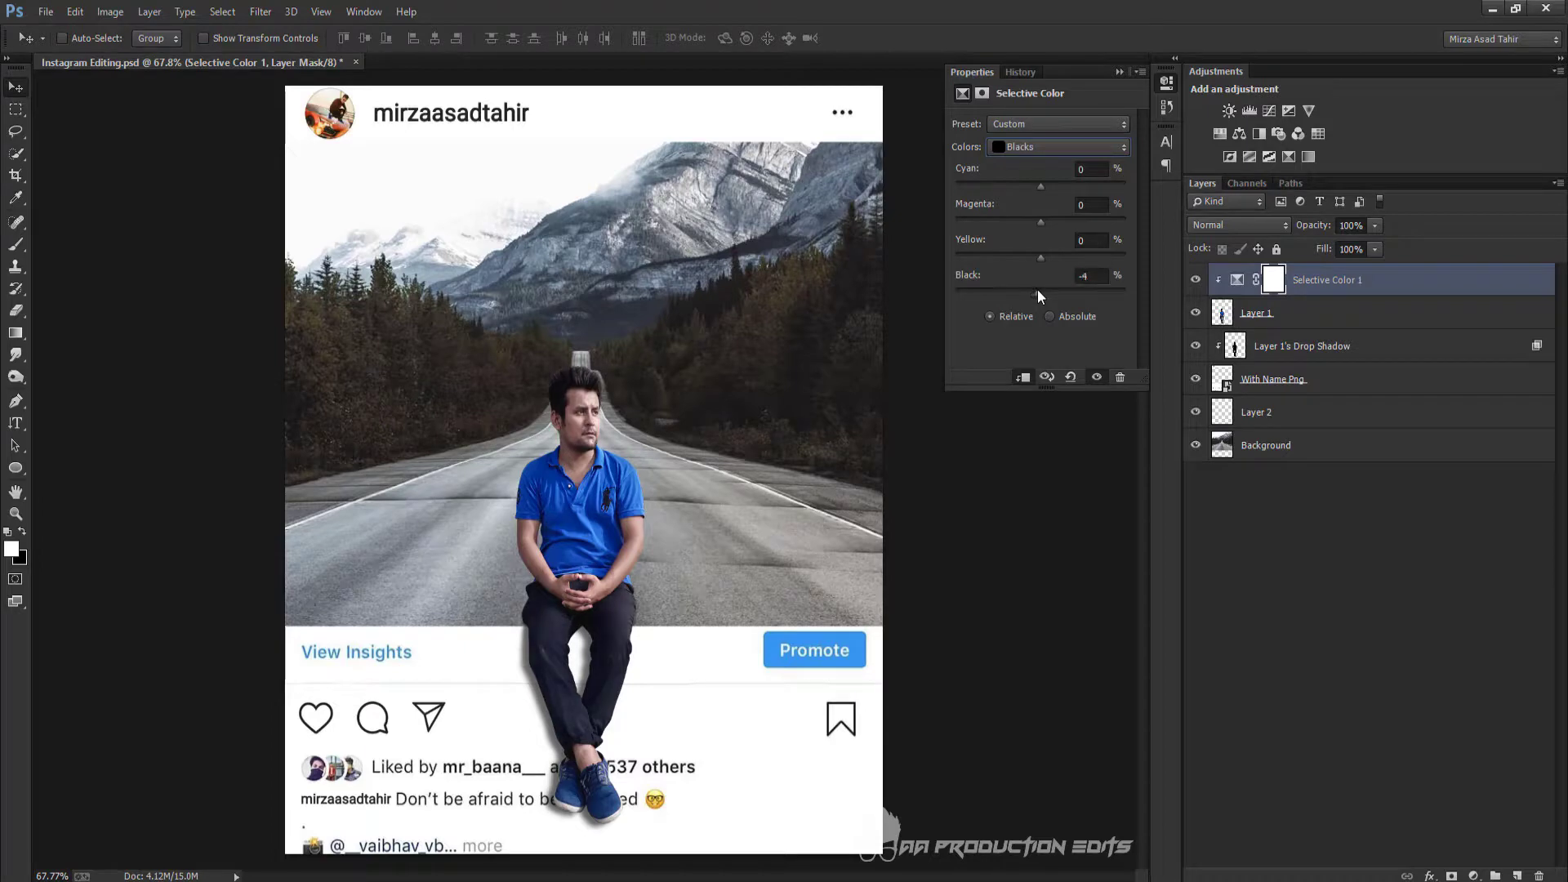
{"action": "left_click_drag", "start_coordinate": [1034, 291], "coordinate": [1040, 291]}
{"action": "left_click", "coordinate": [1119, 72]}
{"action": "scroll", "coordinate": [561, 326], "scroll_direction": "down", "scroll_amount": 2}
{"action": "scroll", "coordinate": [560, 335], "scroll_direction": "up", "scroll_amount": 1}
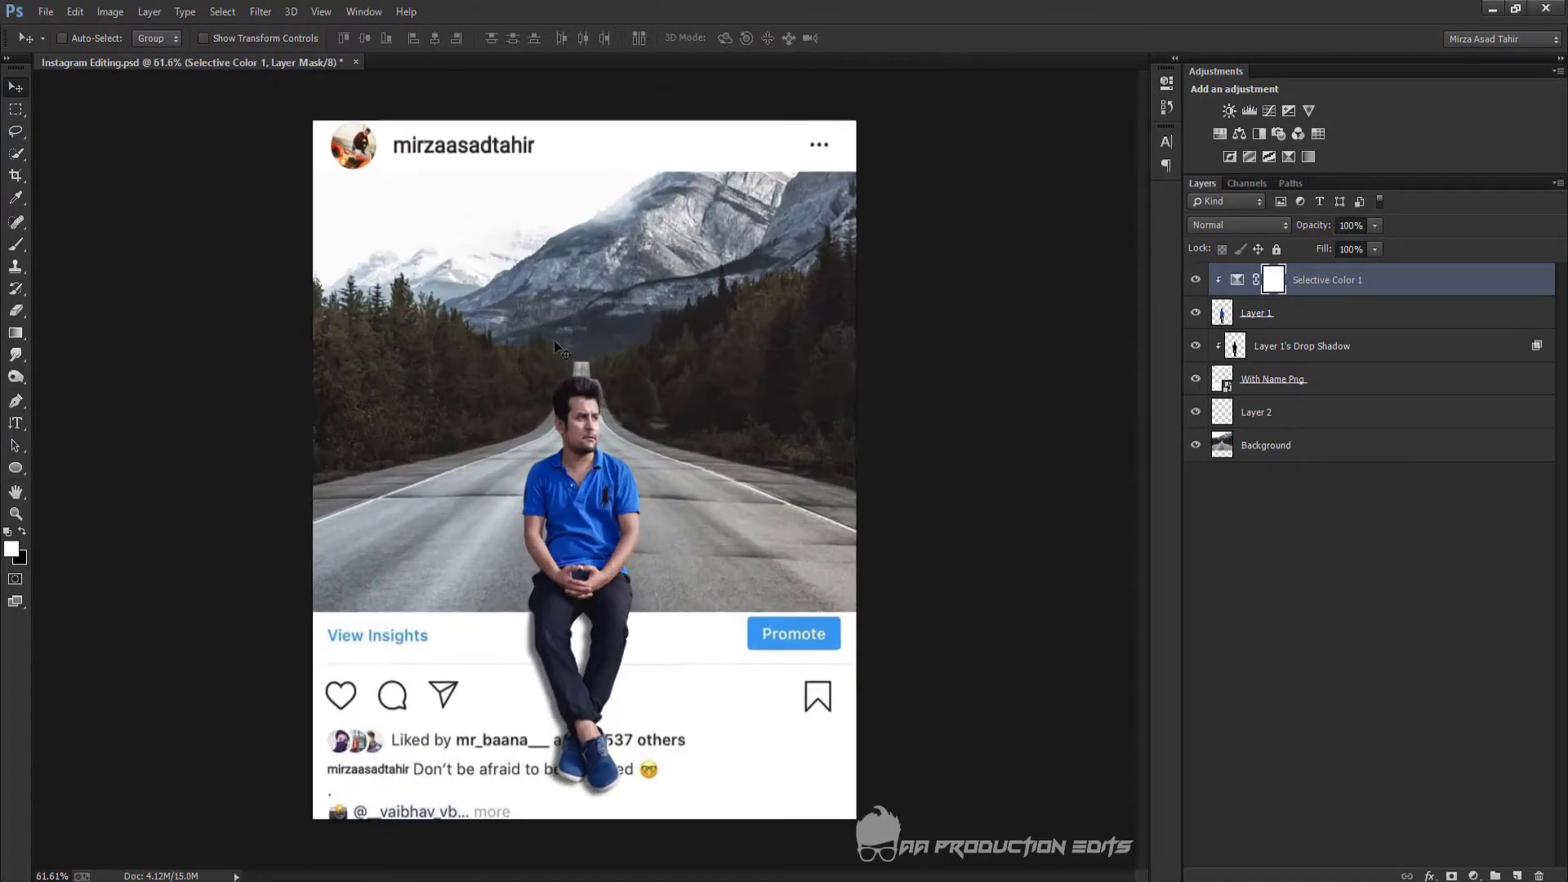
{"action": "scroll", "coordinate": [556, 347], "scroll_direction": "down", "scroll_amount": 1}
{"action": "scroll", "coordinate": [555, 347], "scroll_direction": "up", "scroll_amount": 1}
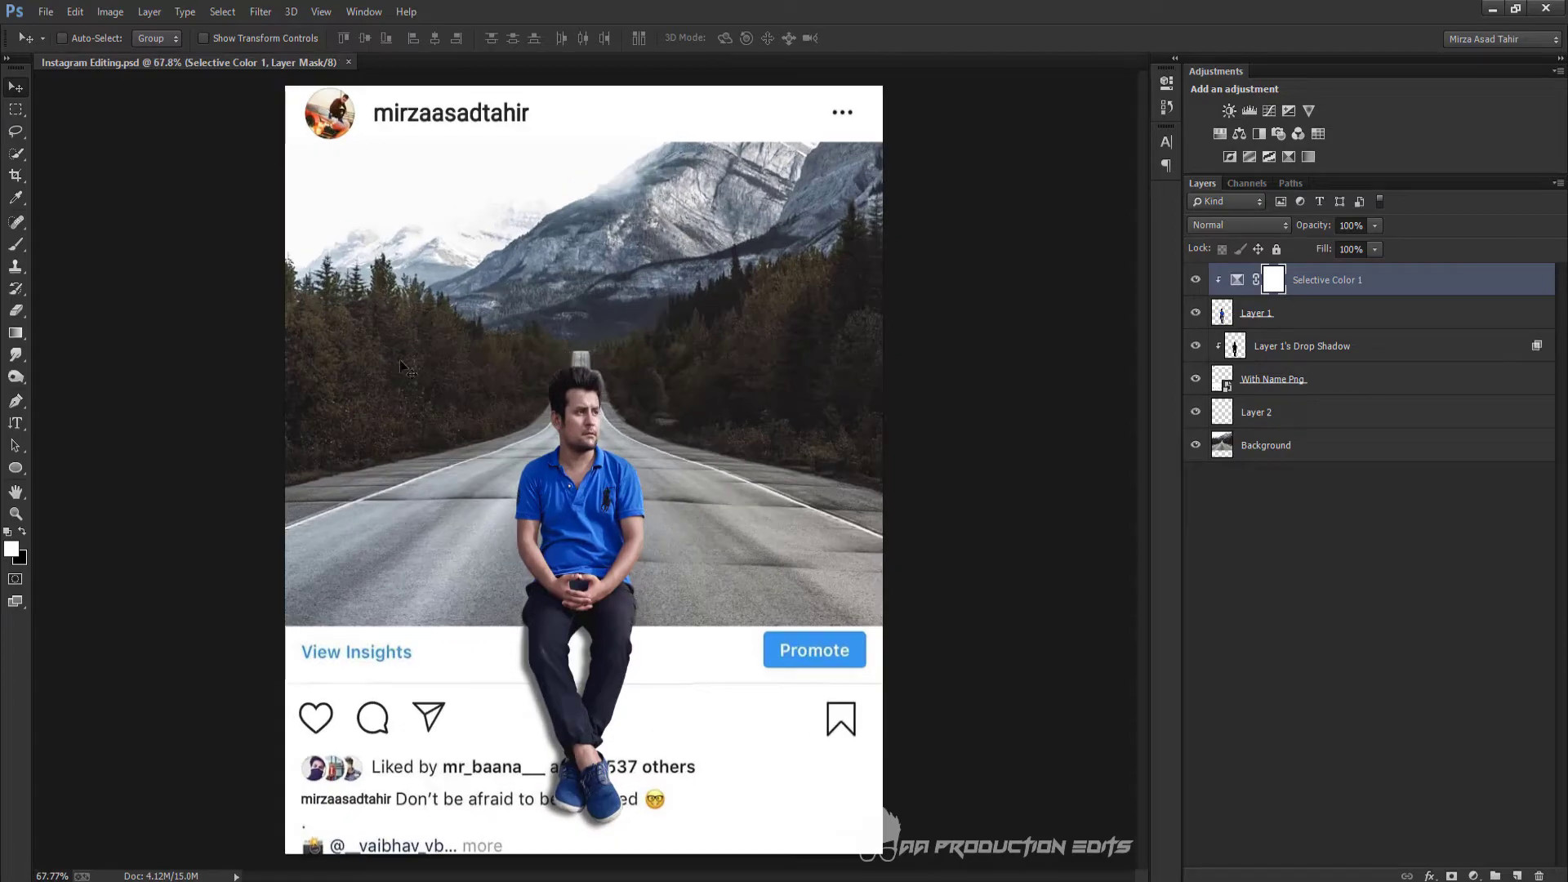